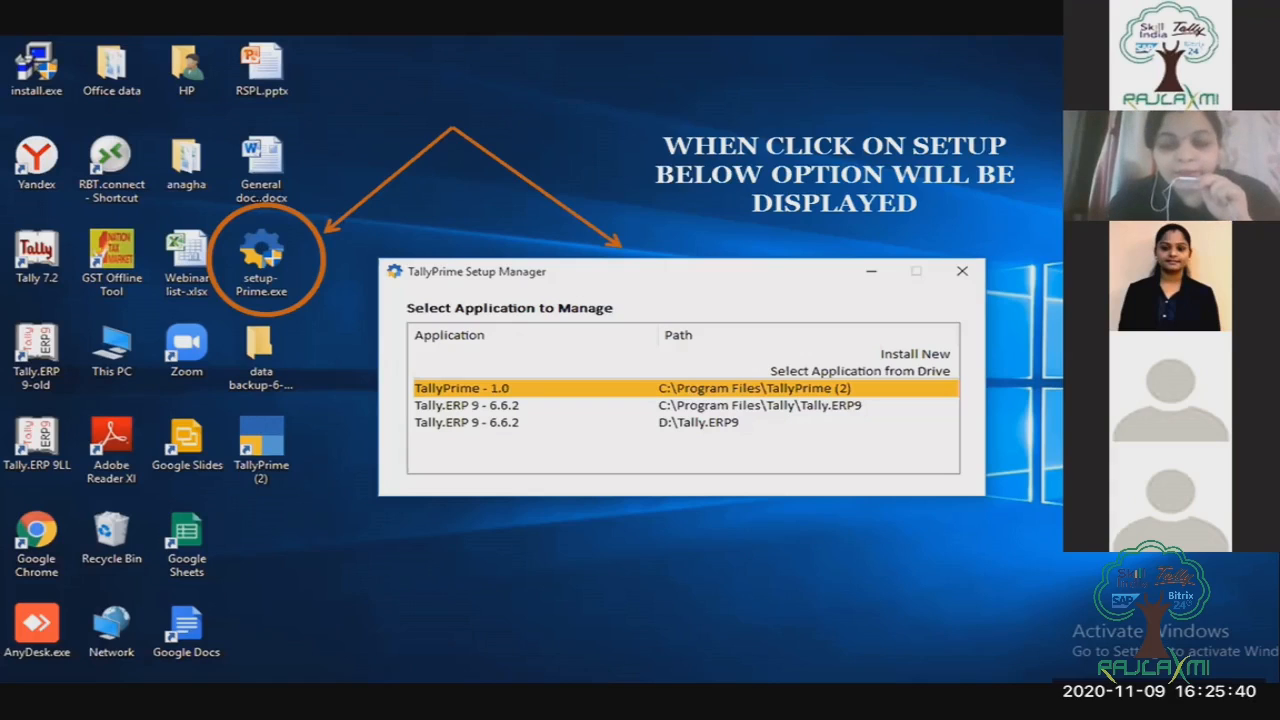
key(Right)
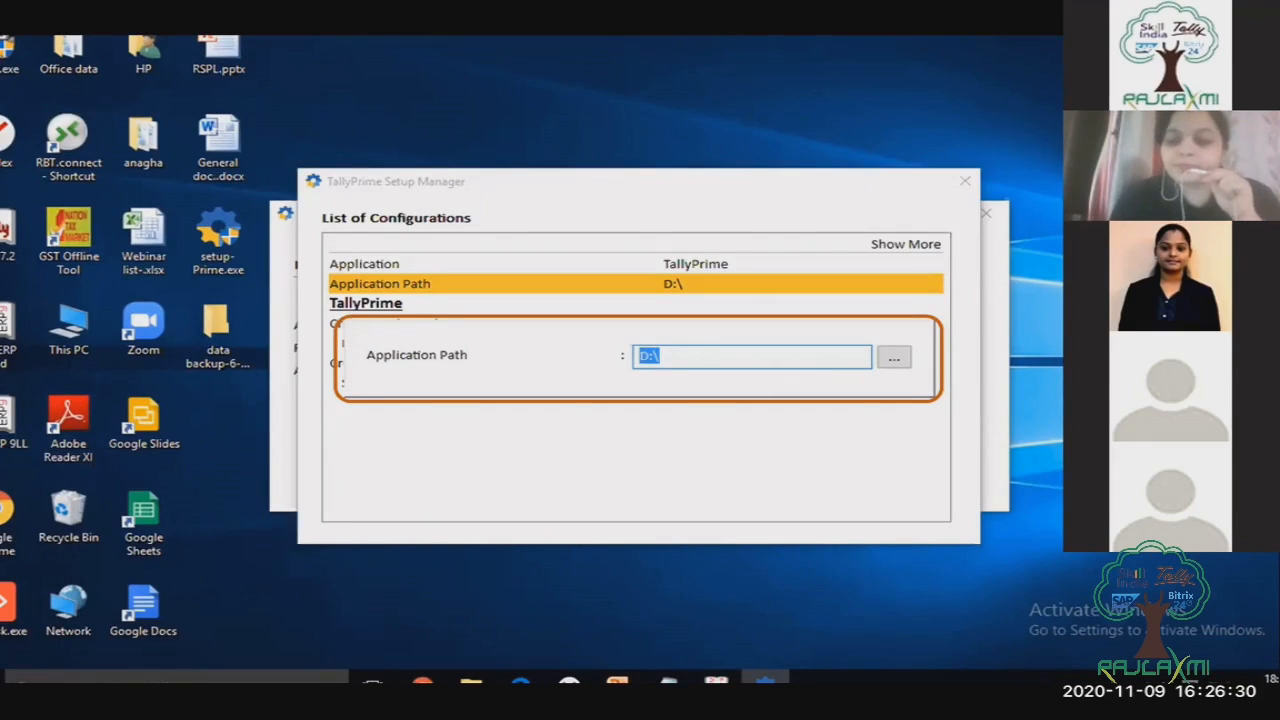
key(Right)
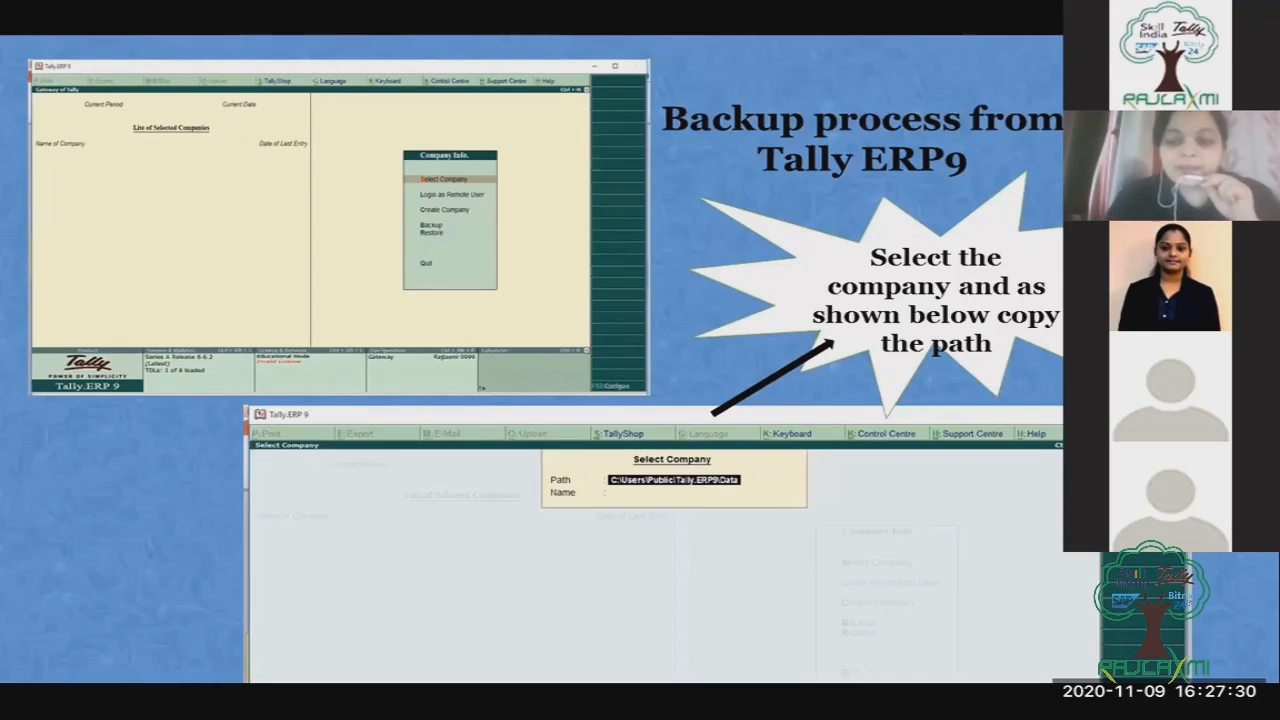
key(Right)
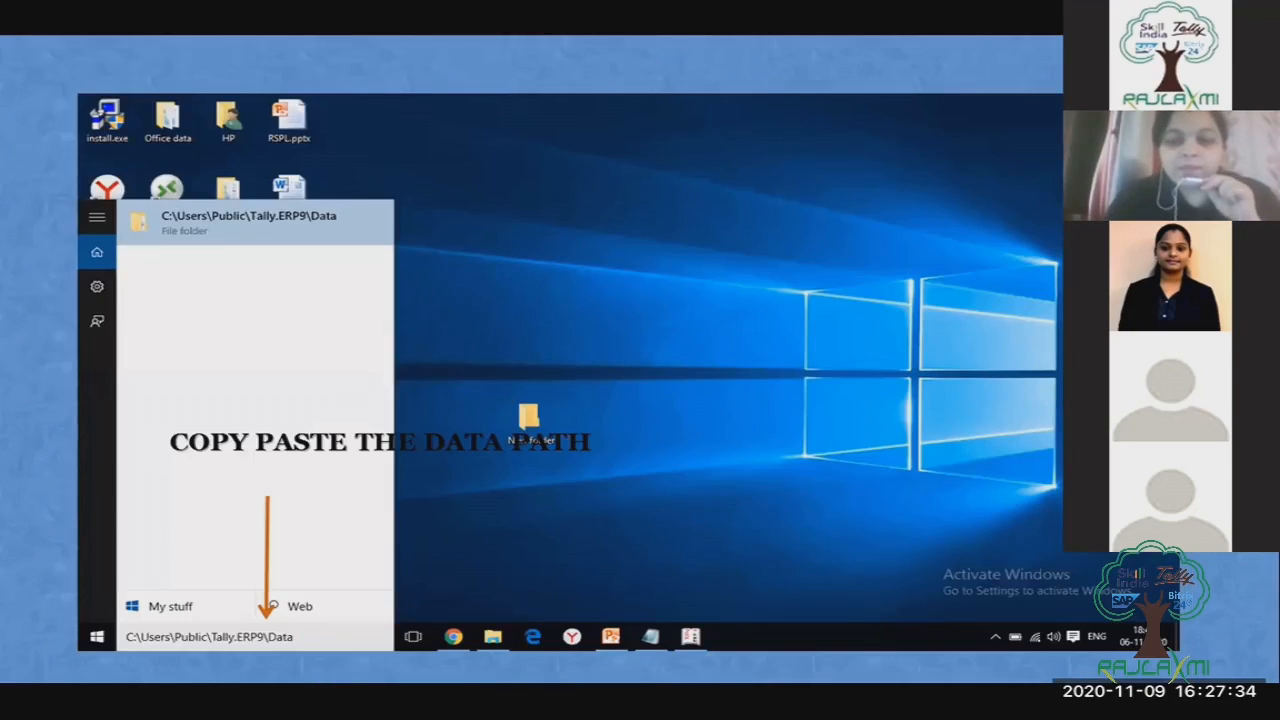
key(Right)
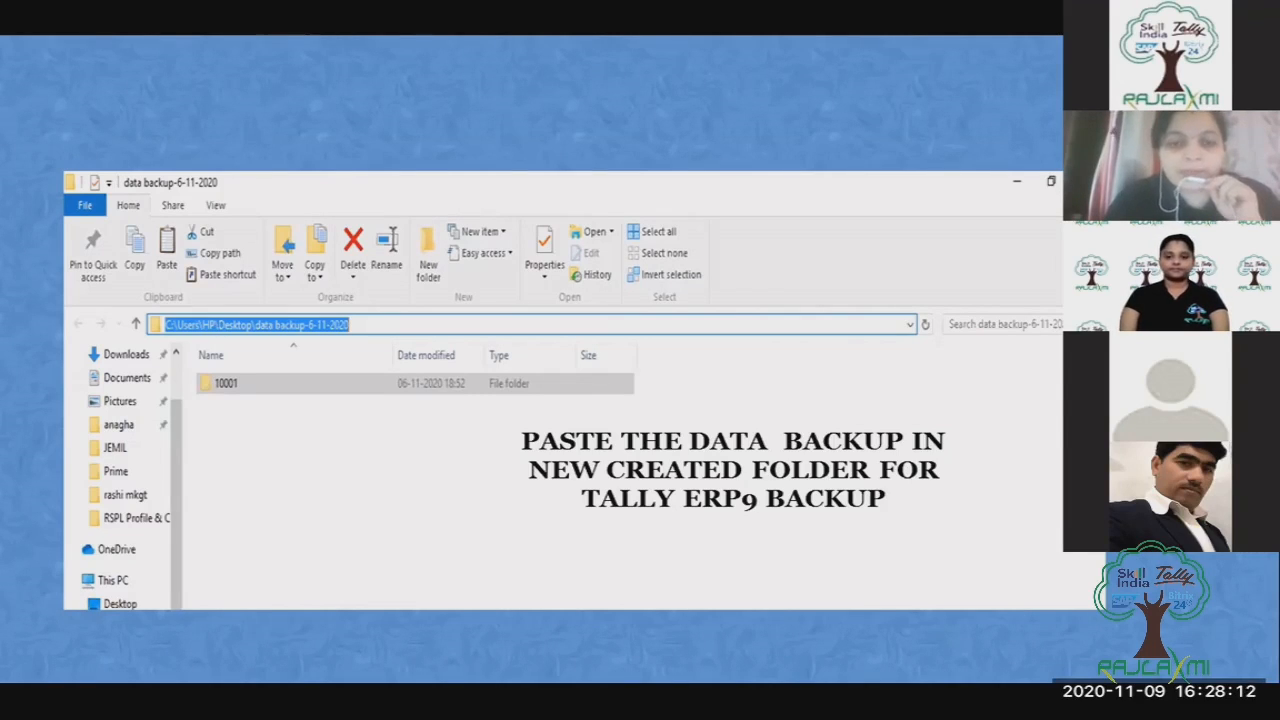
key(Right)
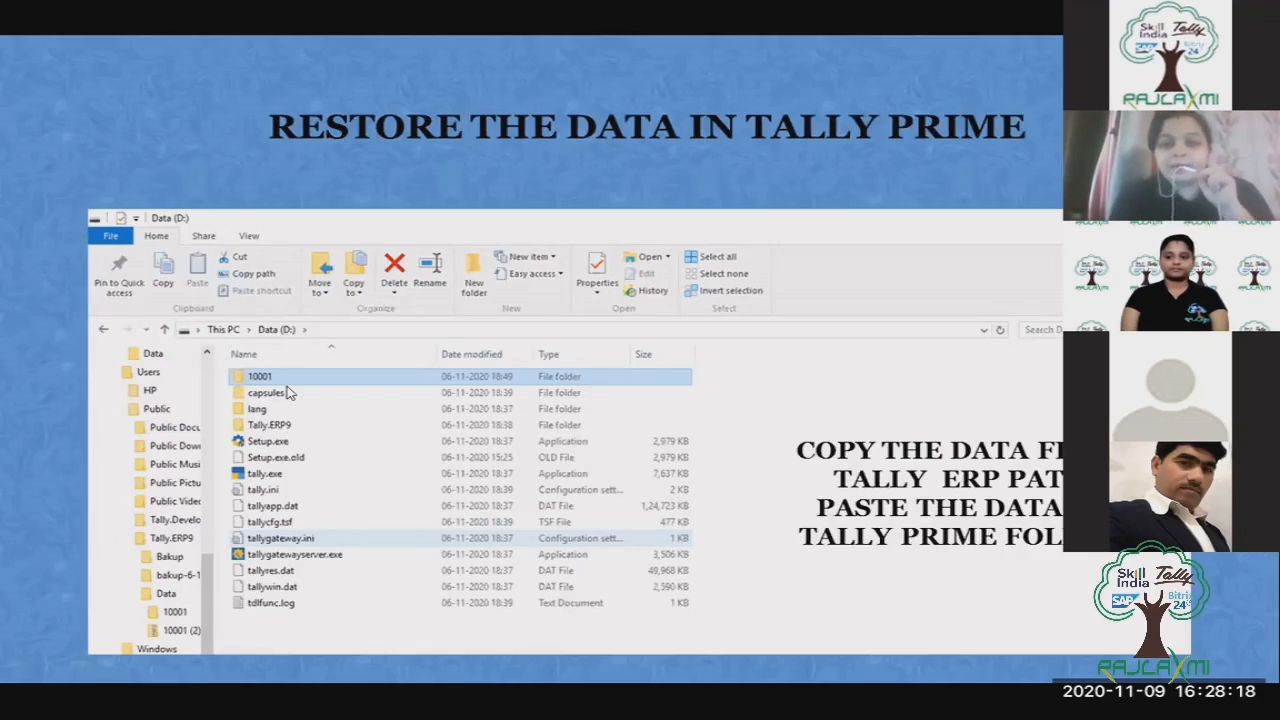
key(Right)
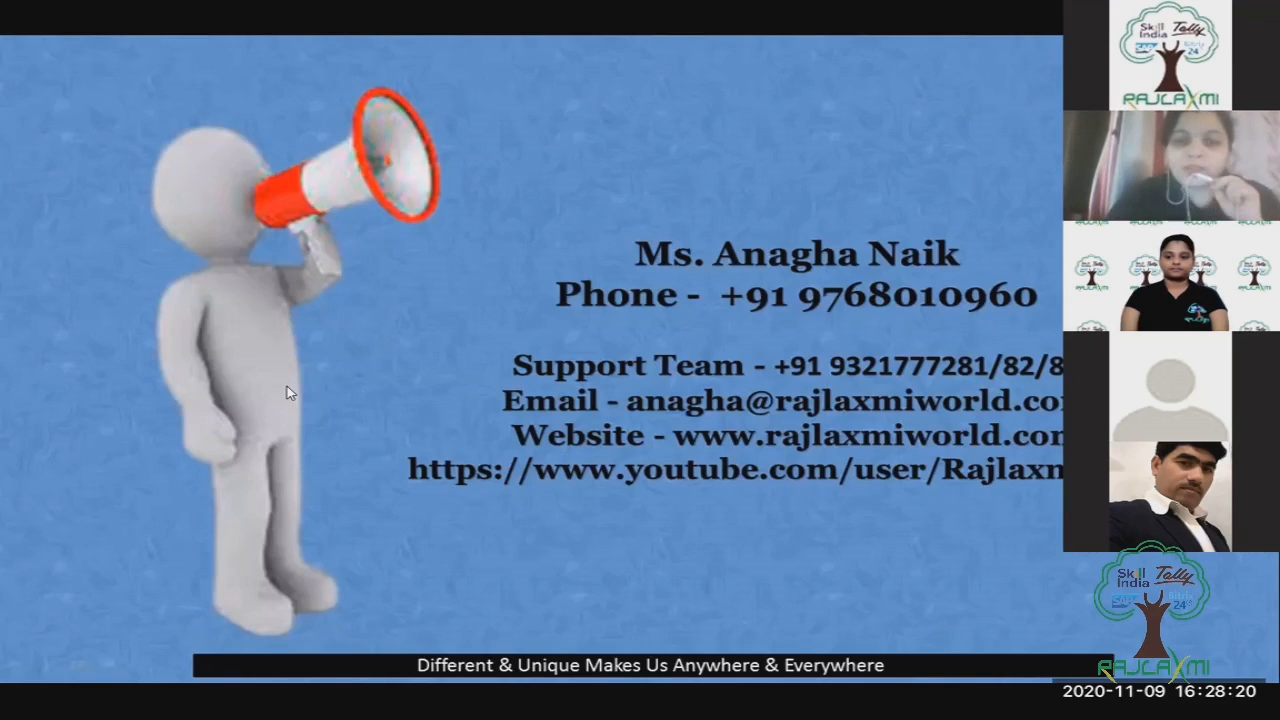
key(Left)
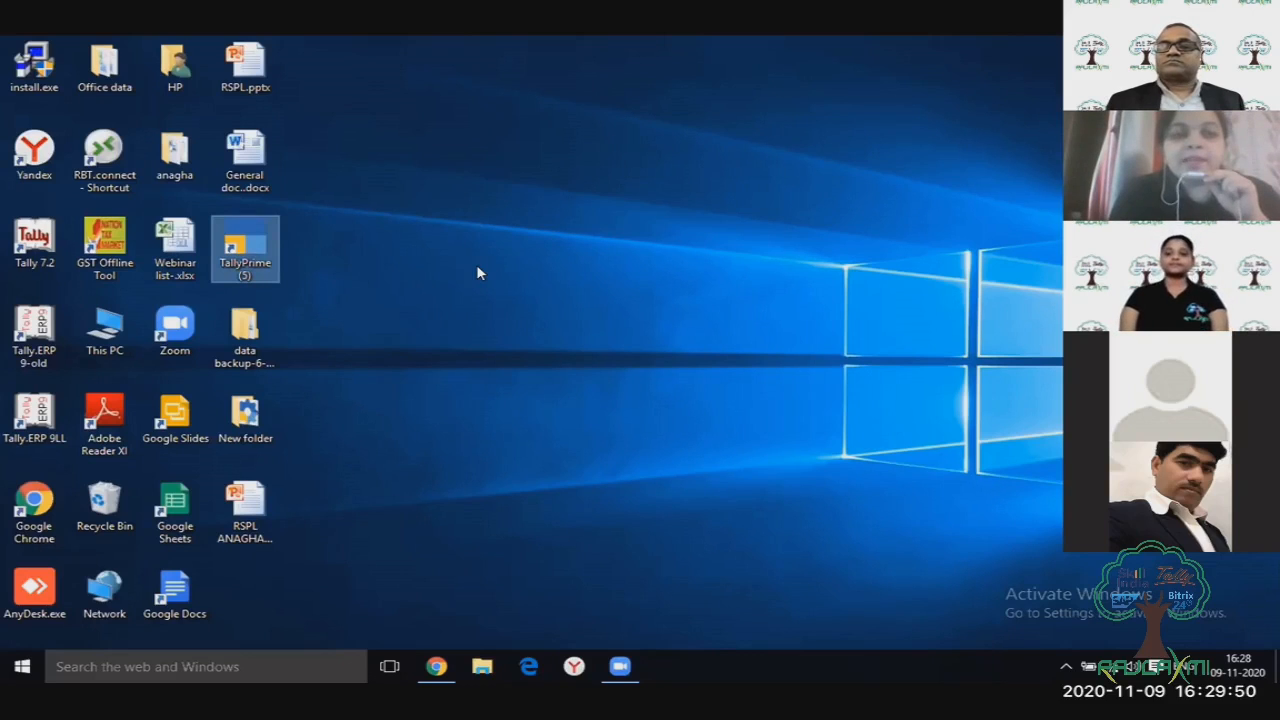
Step: Launch TallyPrime from the desktop shortcut and continue in Educational Mode
double_click(251, 258)
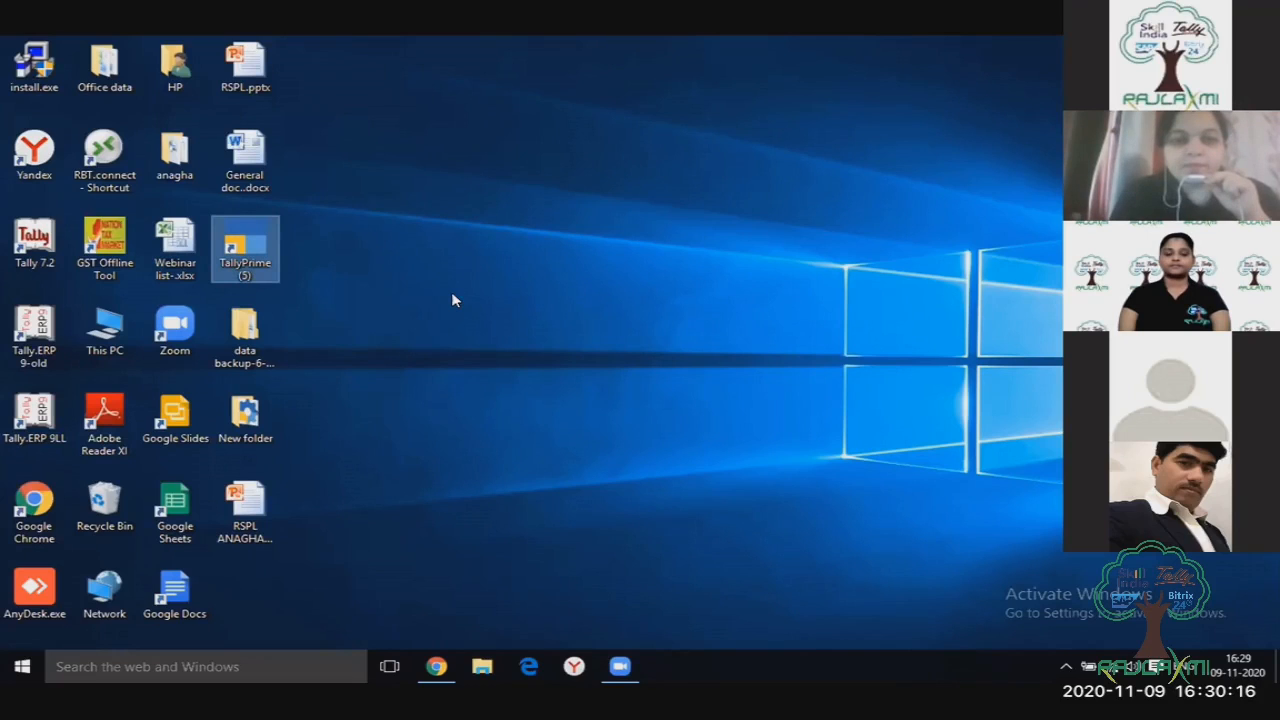
key(Return)
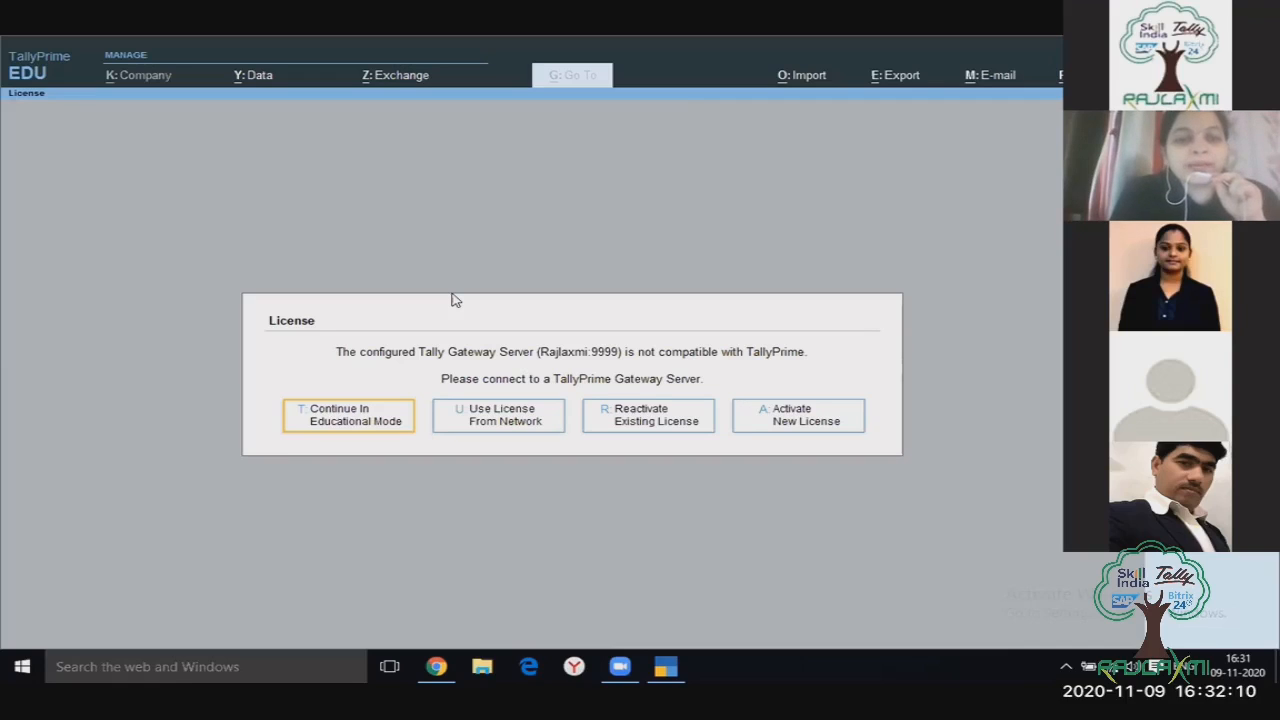
click(330, 420)
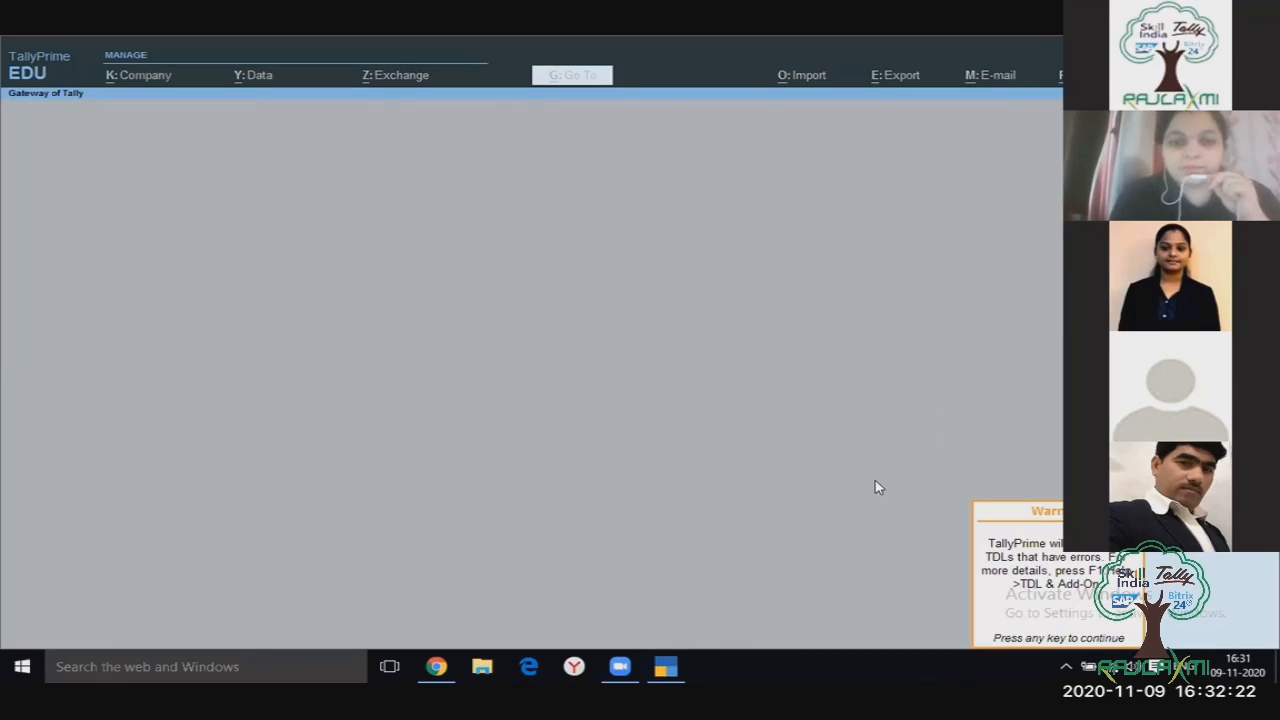
Step: Select the company ABC Pvt Ltd from the D:\ drive for loading
key(F3)
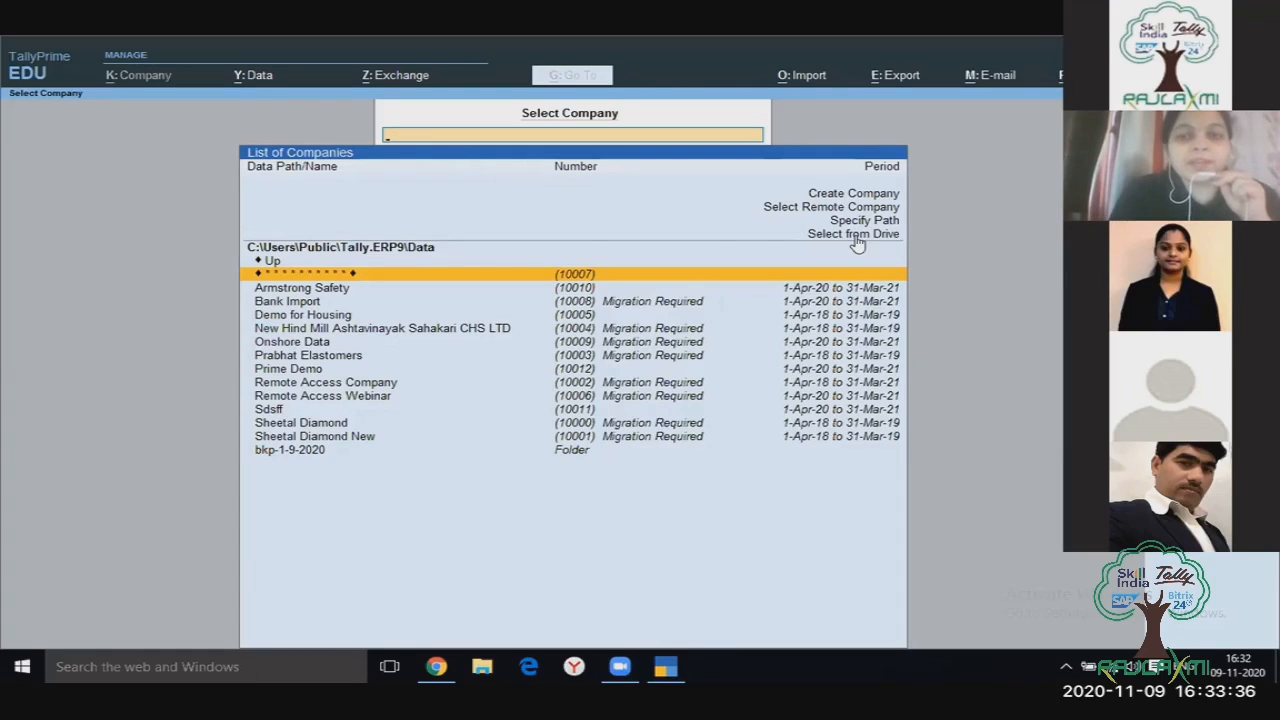
click(856, 238)
click(856, 236)
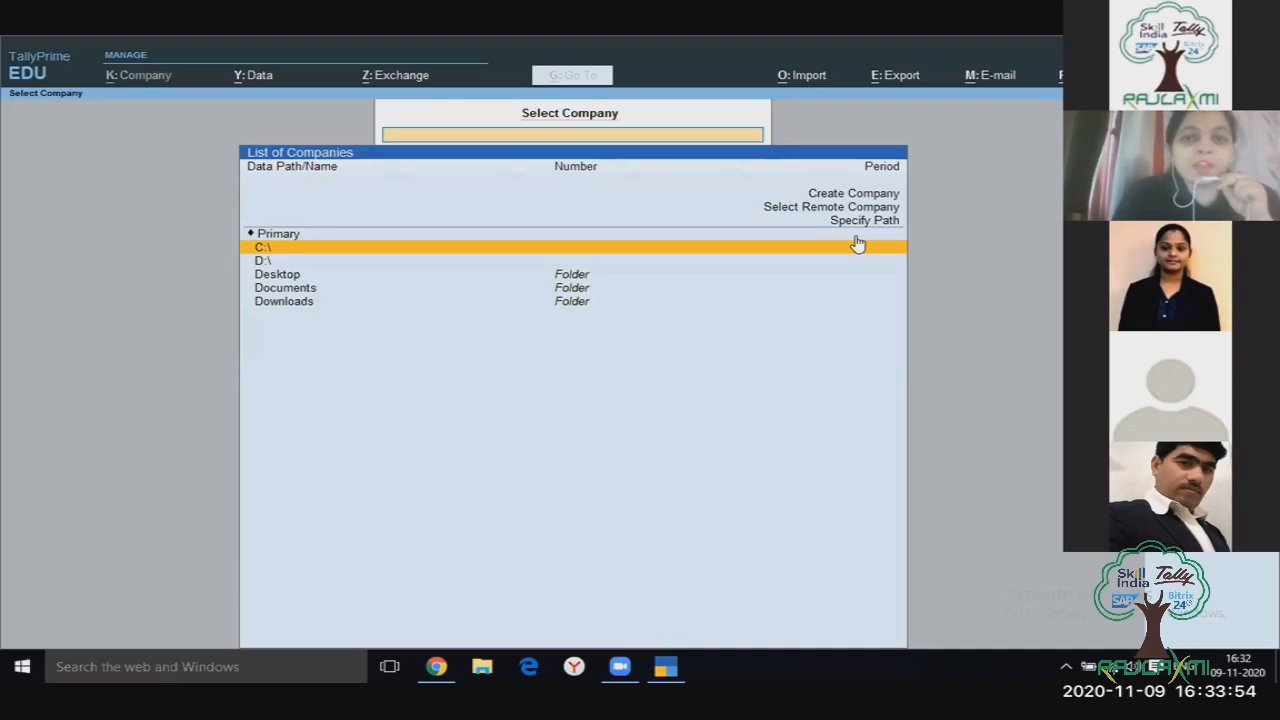
click(710, 262)
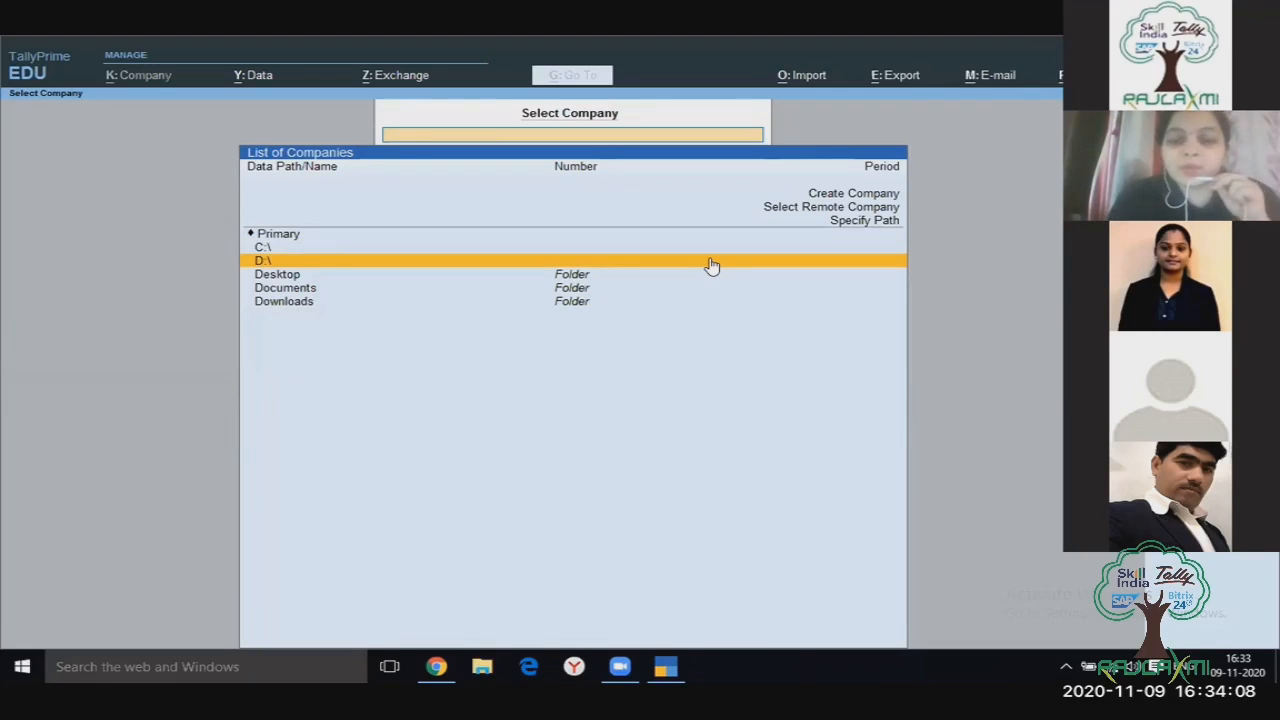
click(710, 262)
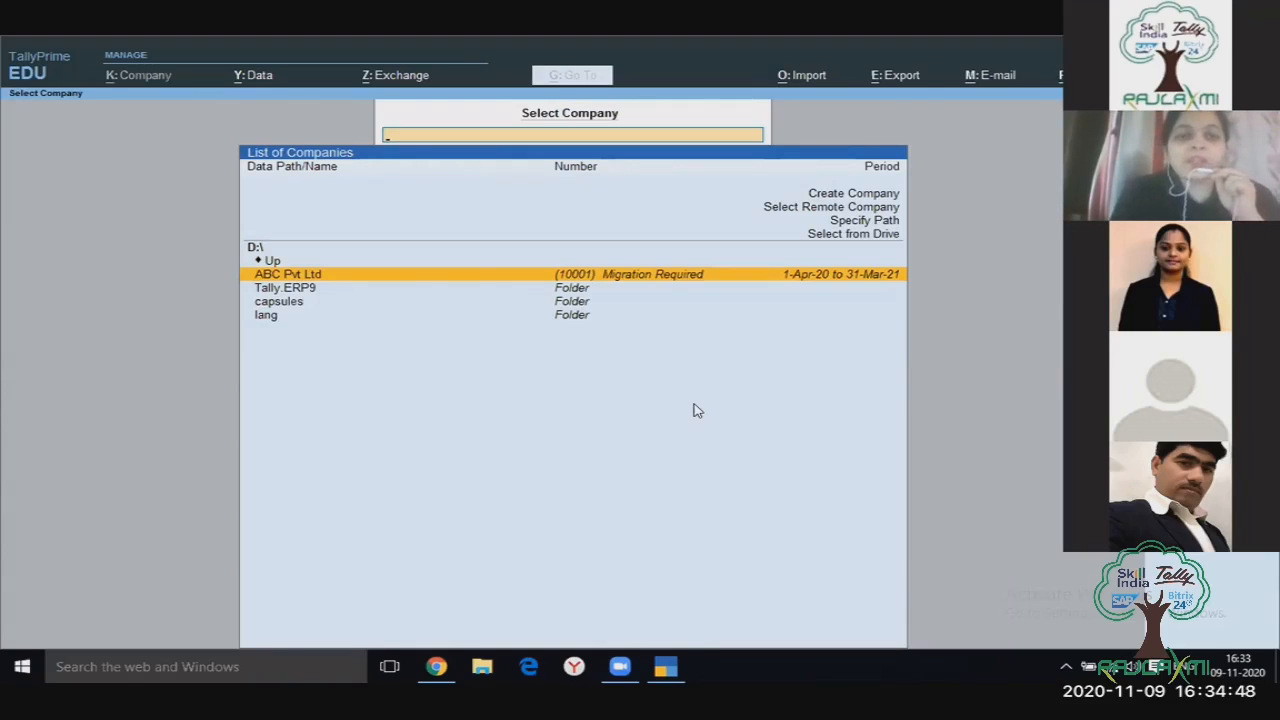
key(Return)
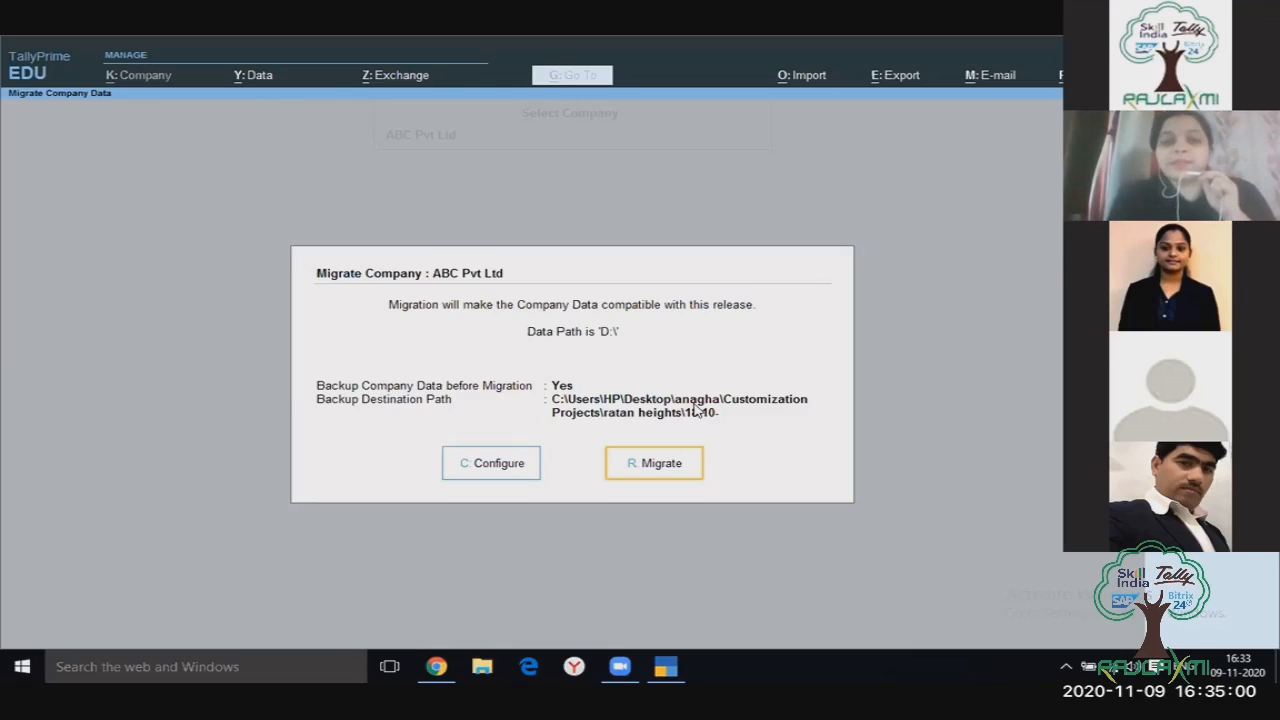
Step: Set the migration's backup destination path to D:\ and migrate the ABC Pvt Ltd company data
click(507, 462)
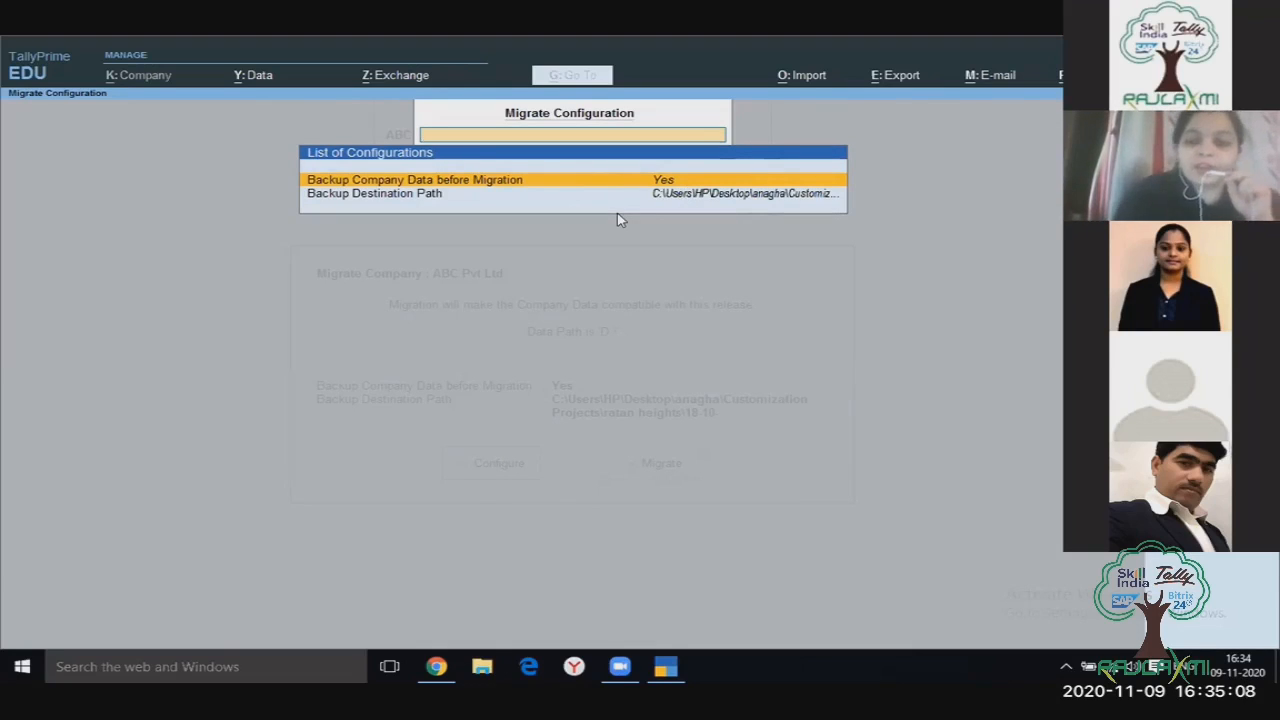
key(Down)
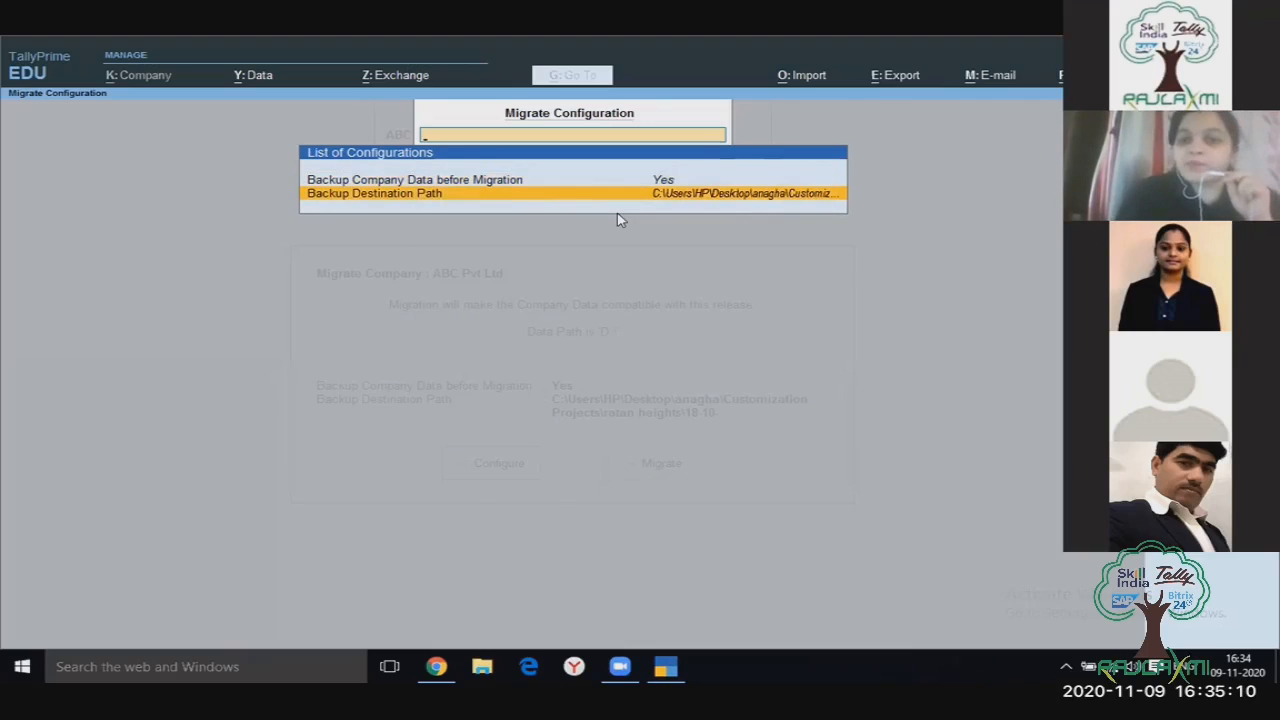
click(623, 194)
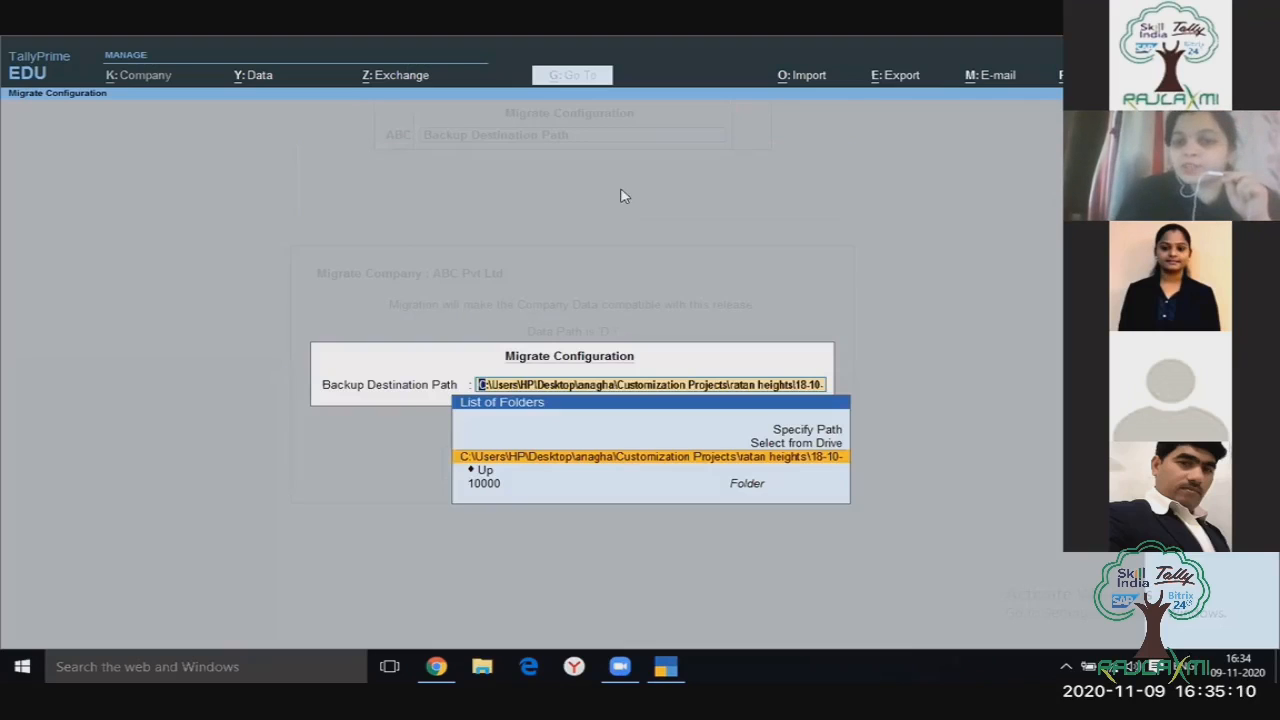
click(780, 446)
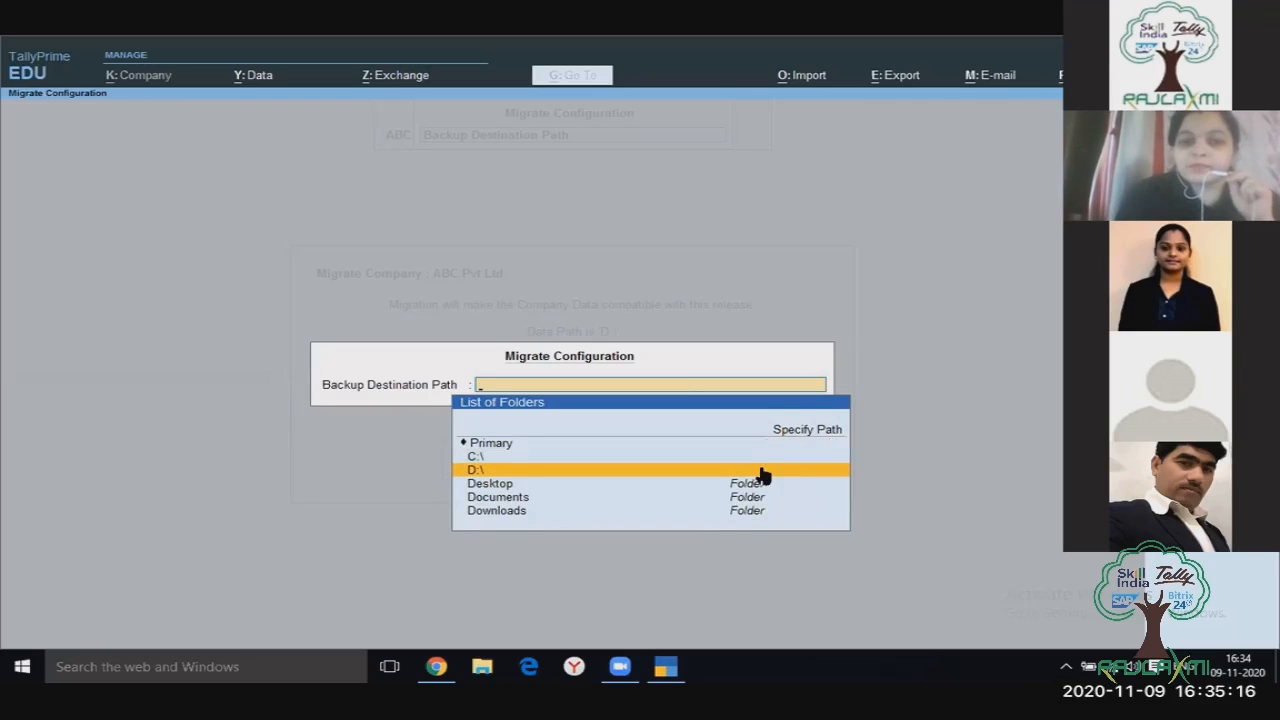
click(762, 472)
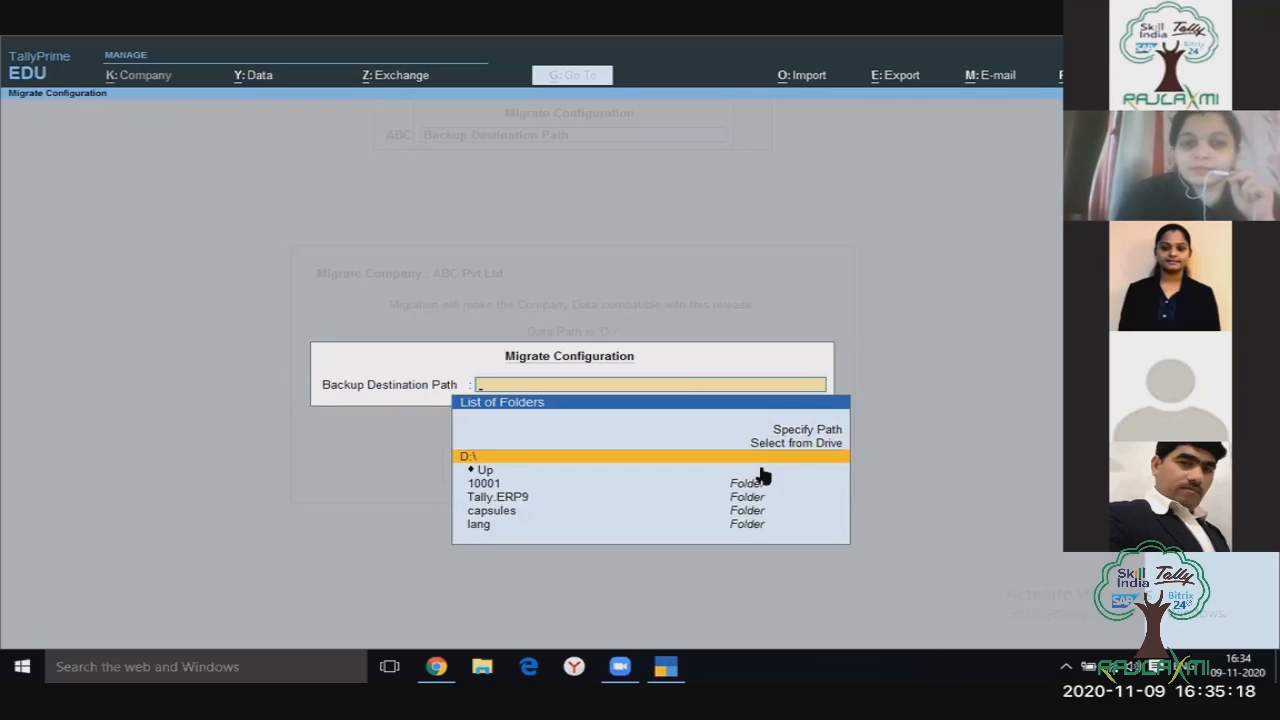
key(Return)
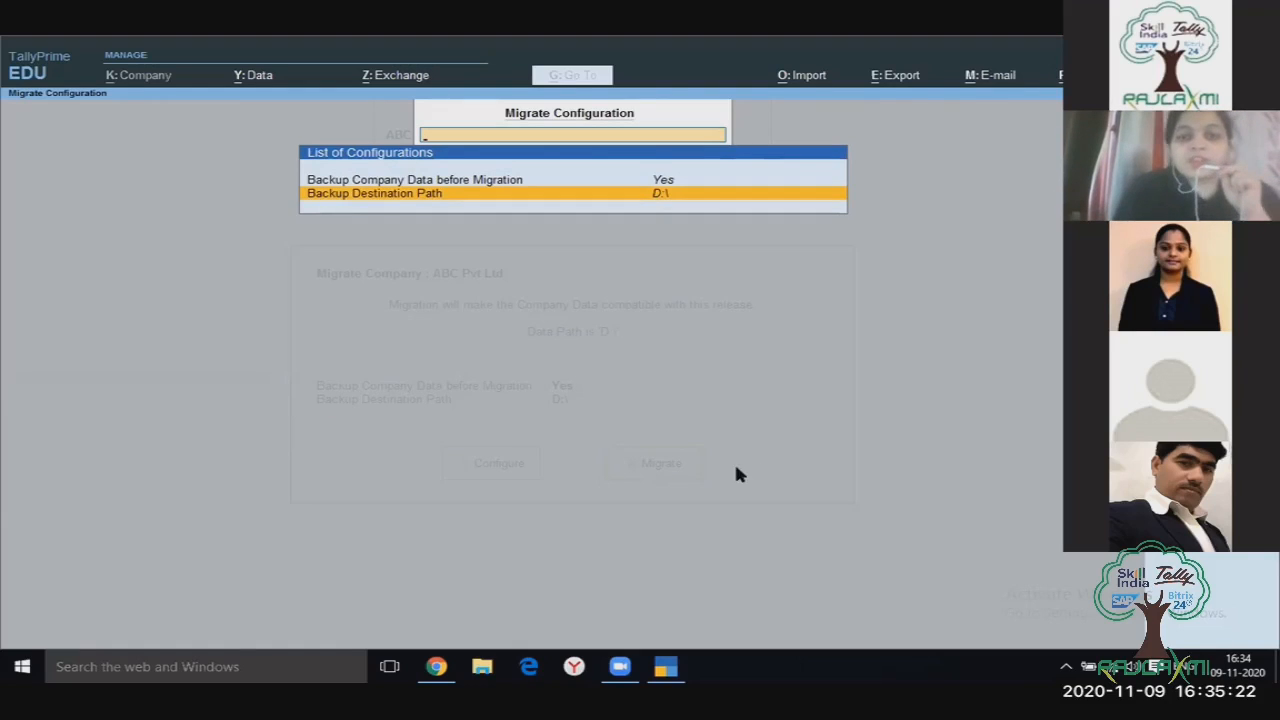
key(Escape)
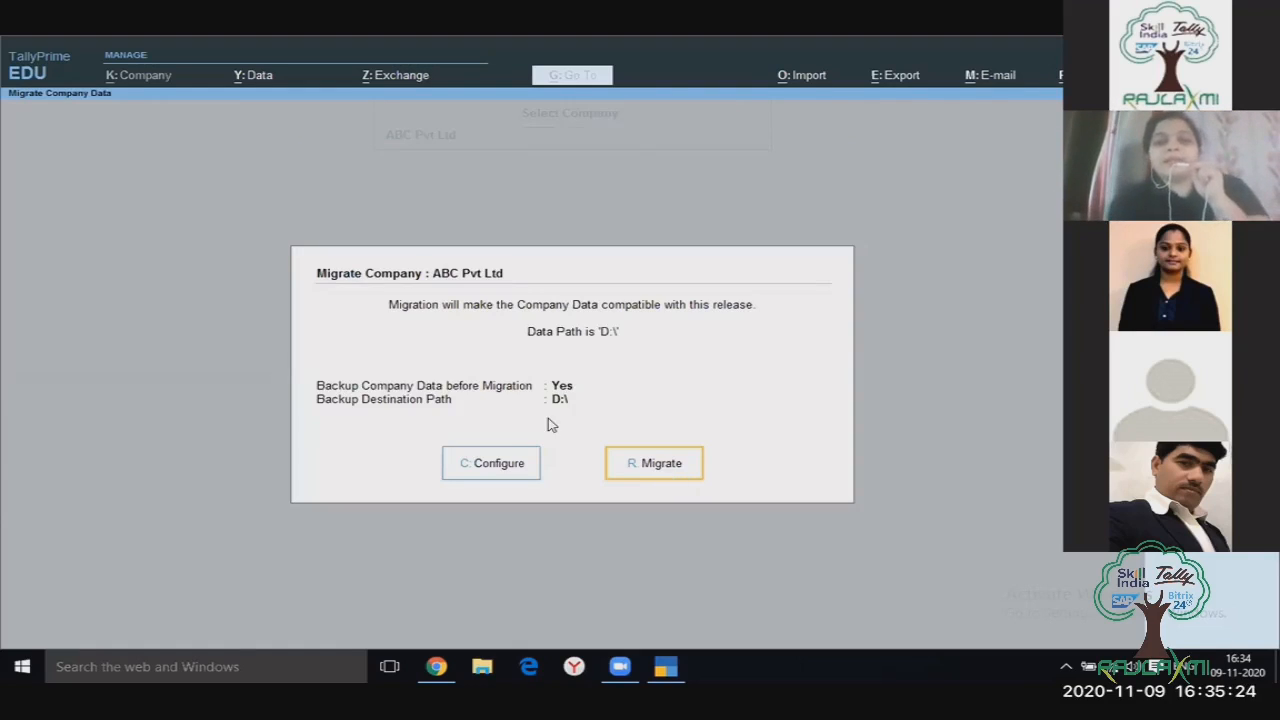
click(666, 465)
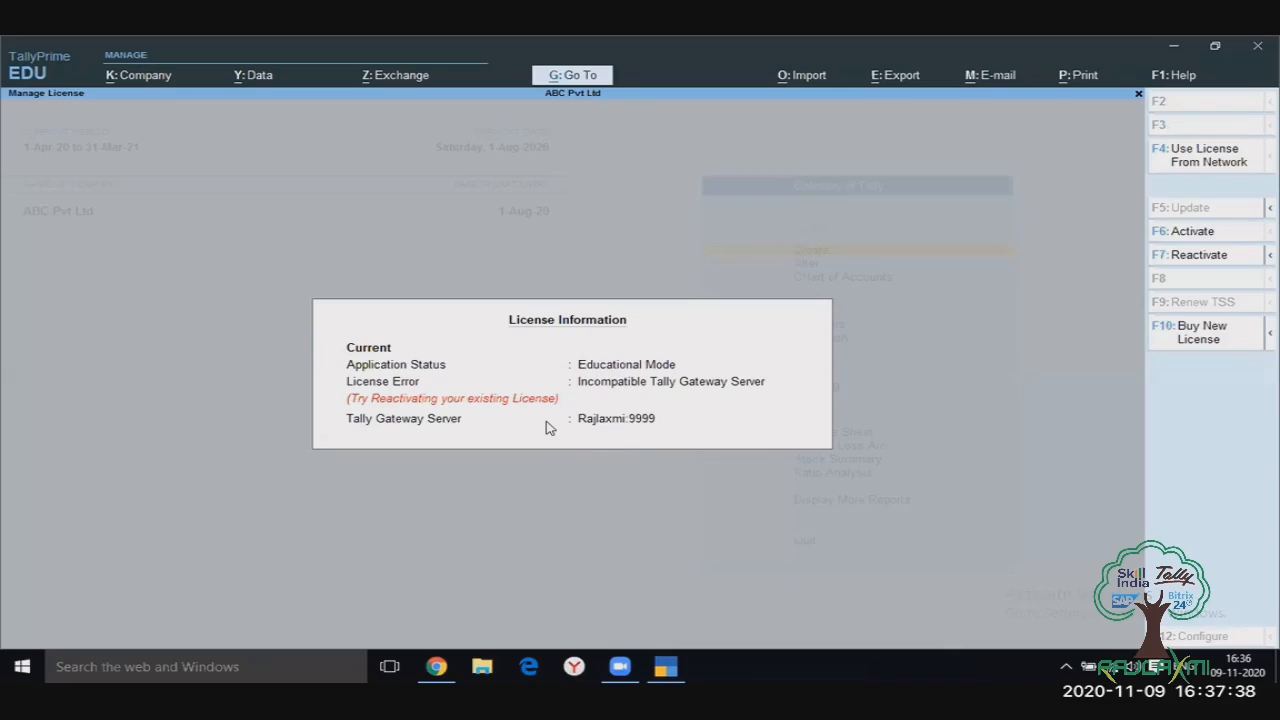
Step: Close the license information and start creating a company with D:\ as its data path
key(Escape)
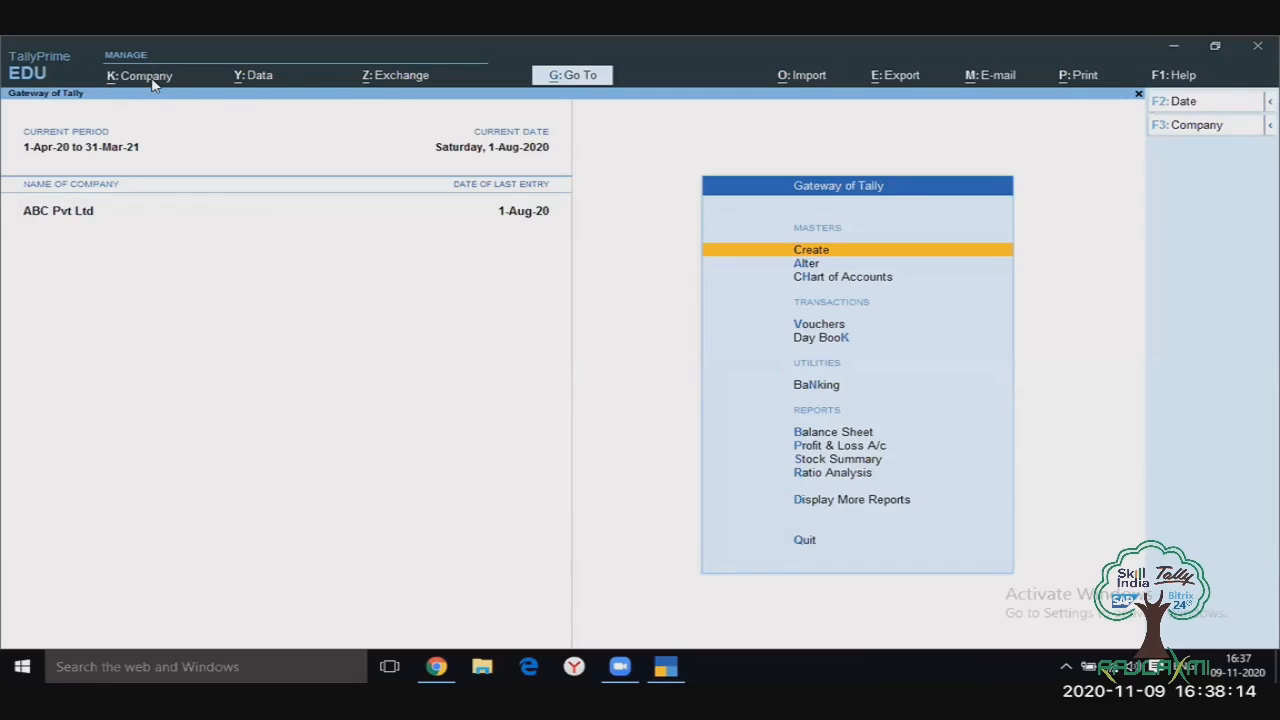
click(150, 80)
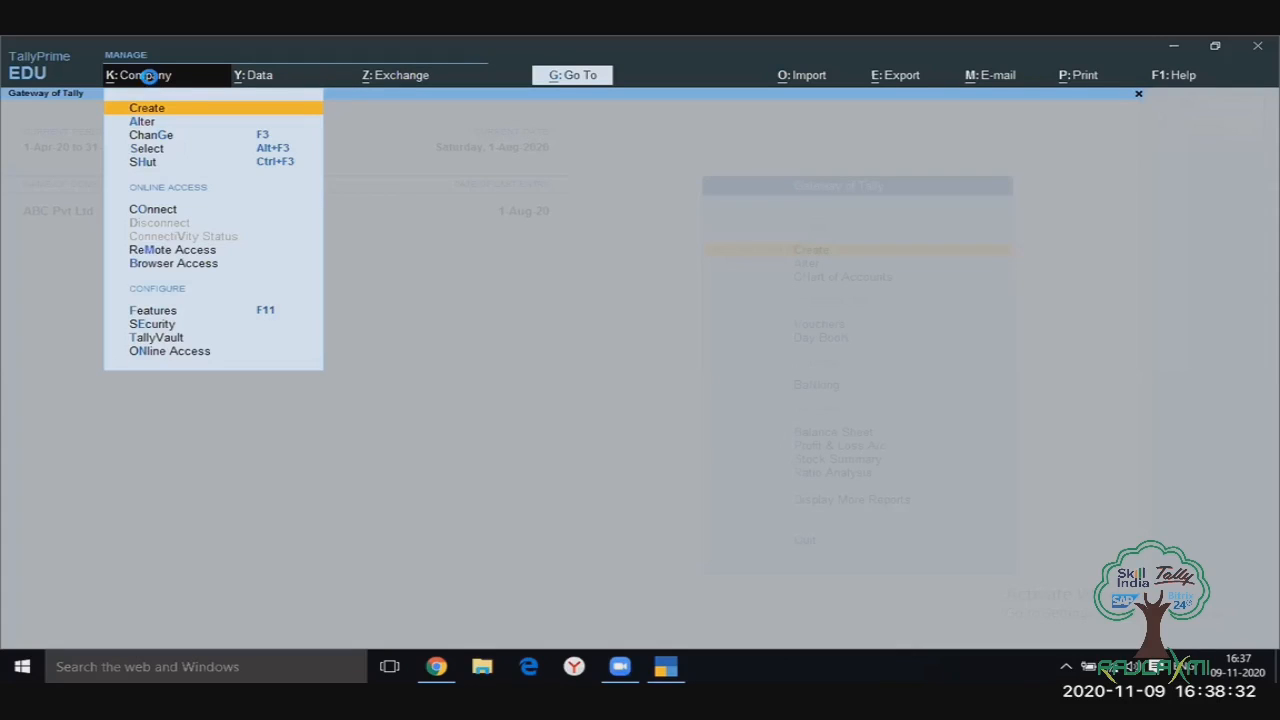
key(Return)
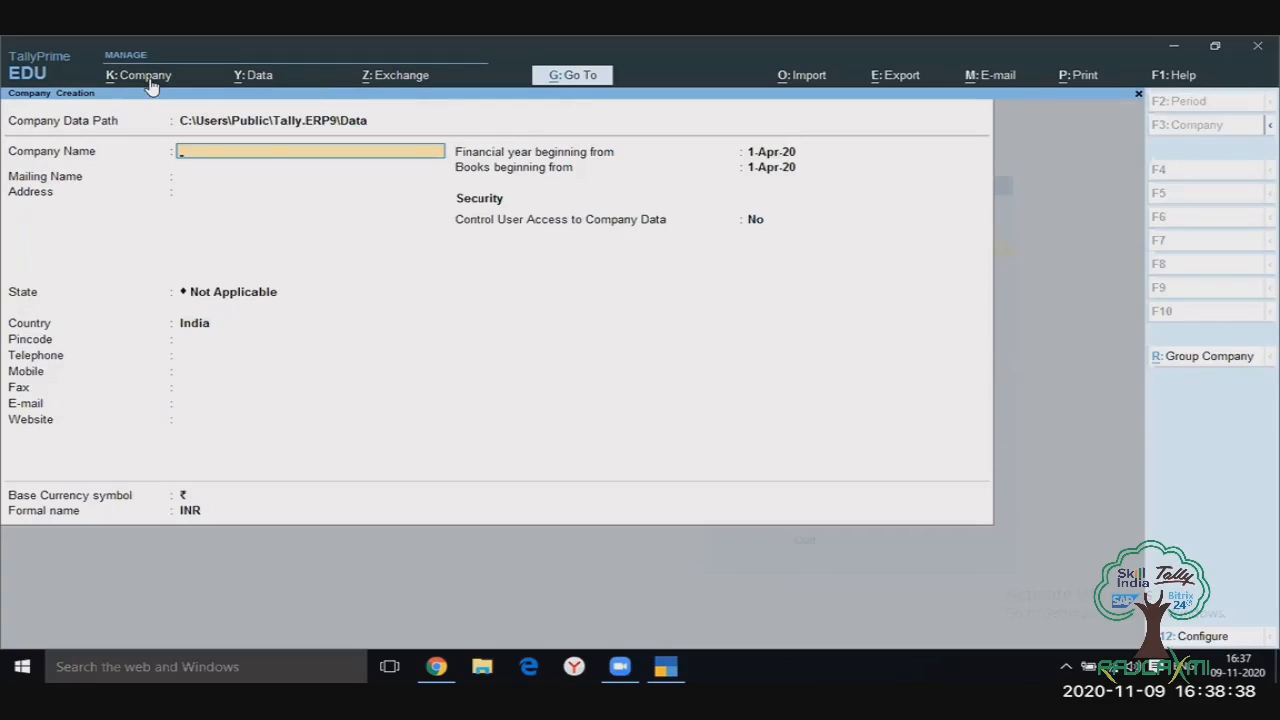
key(BackSpace)
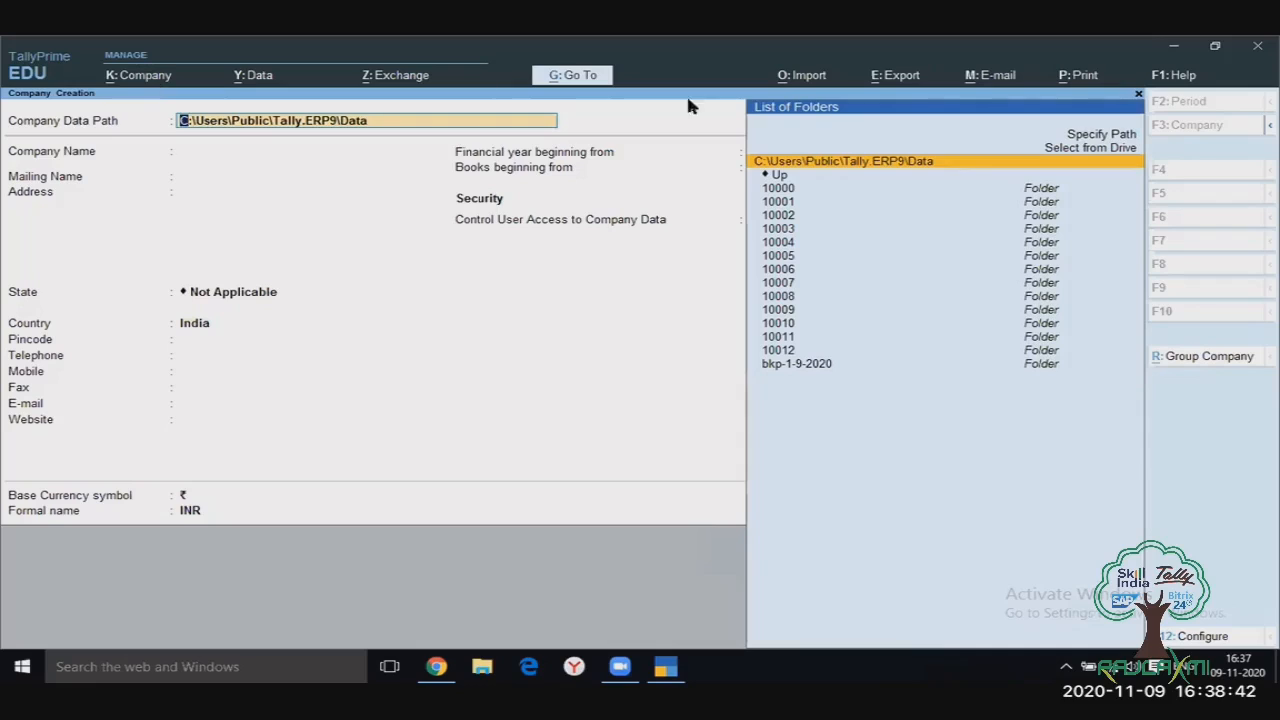
click(1035, 149)
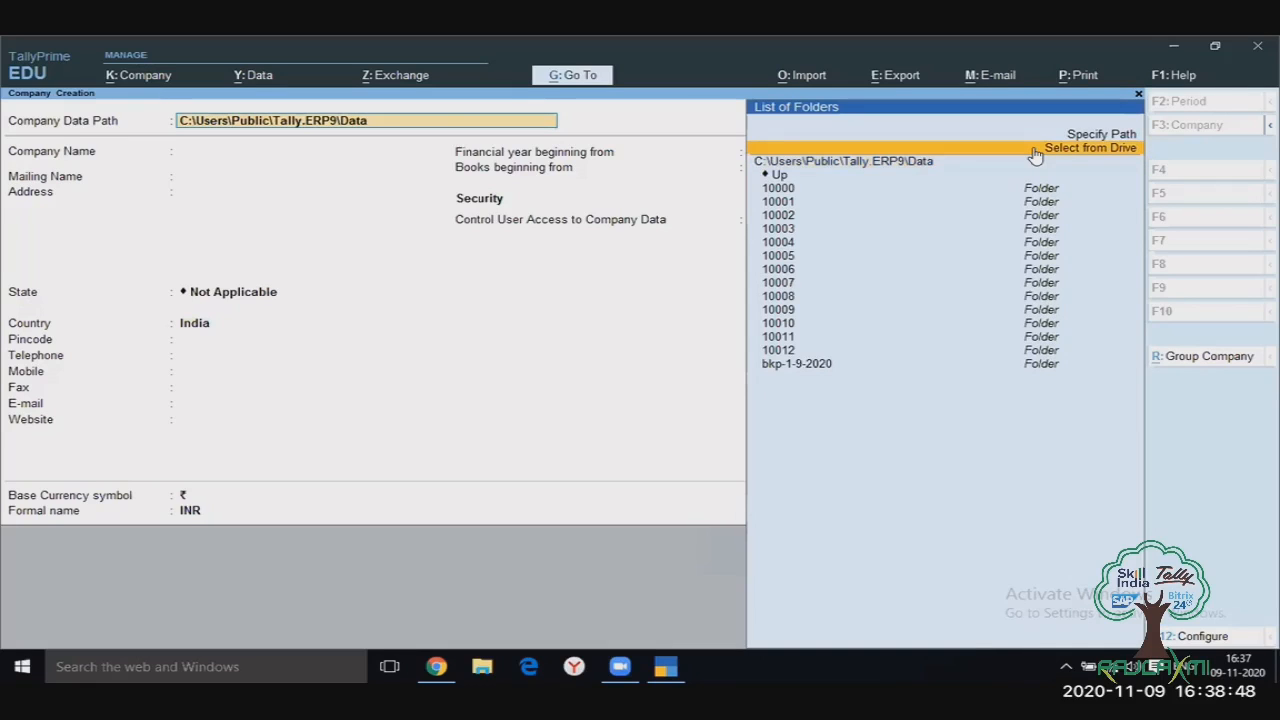
click(1035, 149)
key(Down)
key(Return)
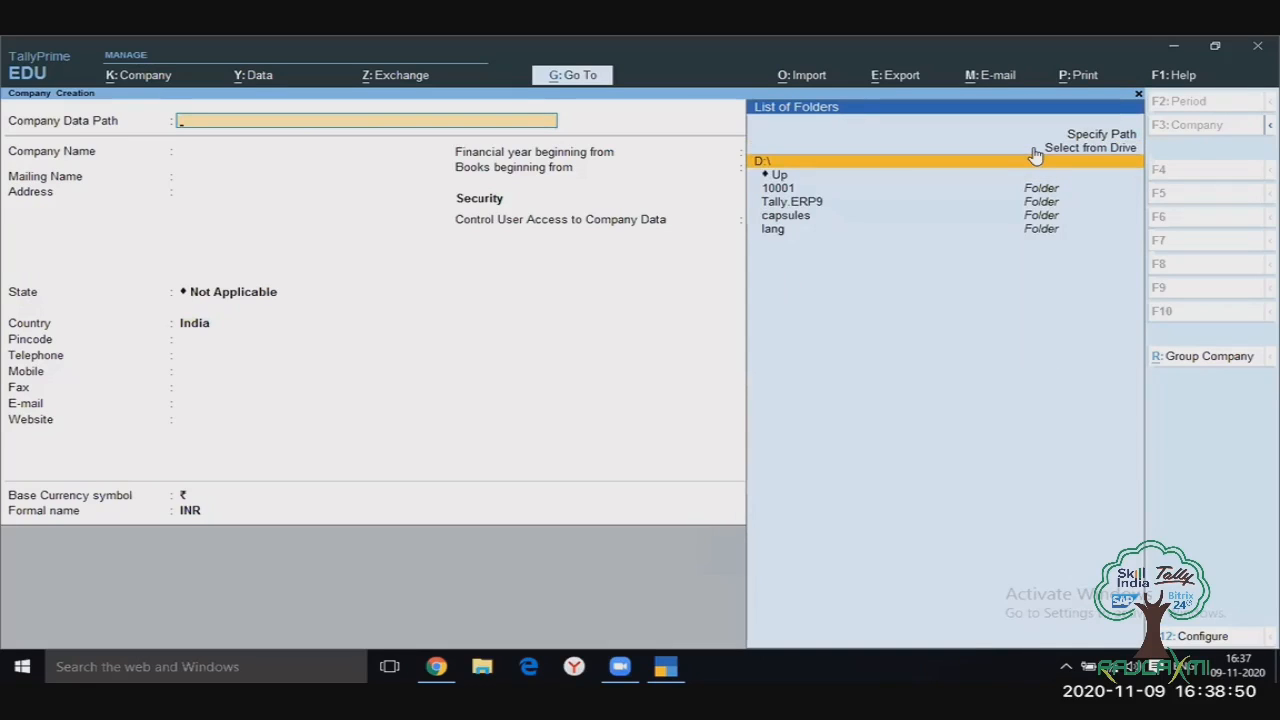
key(Return)
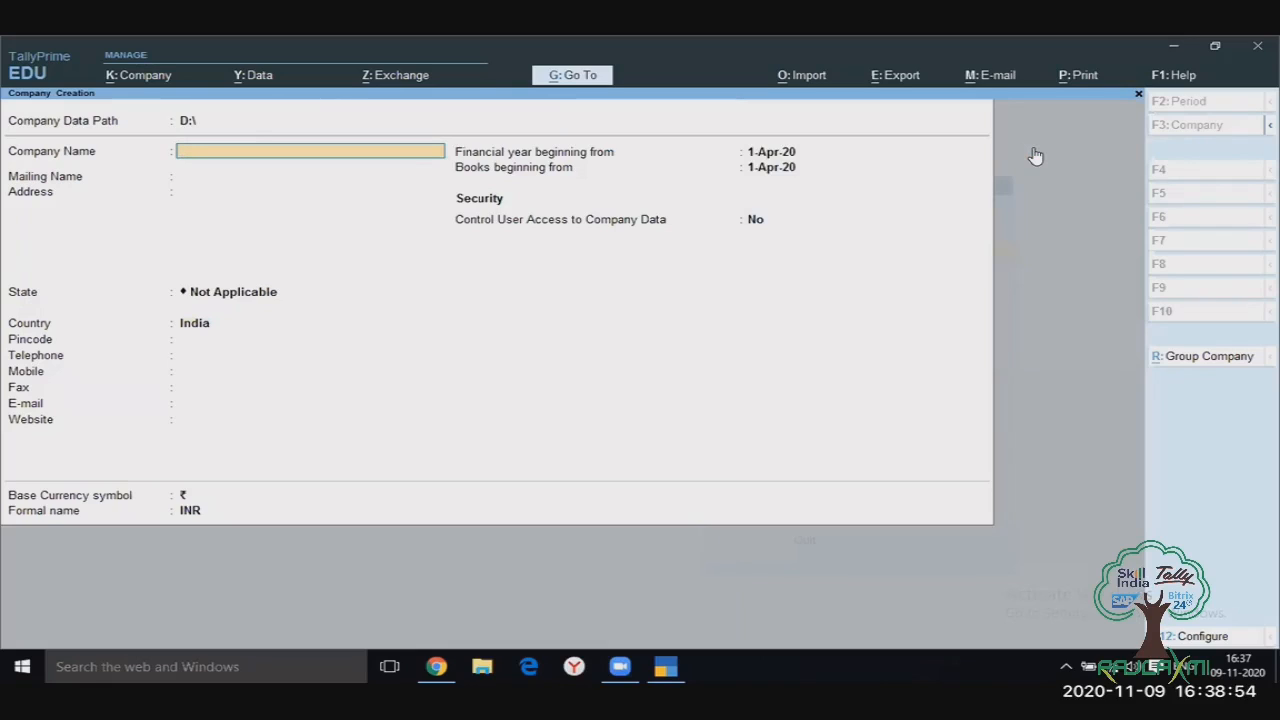
Step: Name the company New Company, accept the same mailing name and leave the address blank
text(New Company)
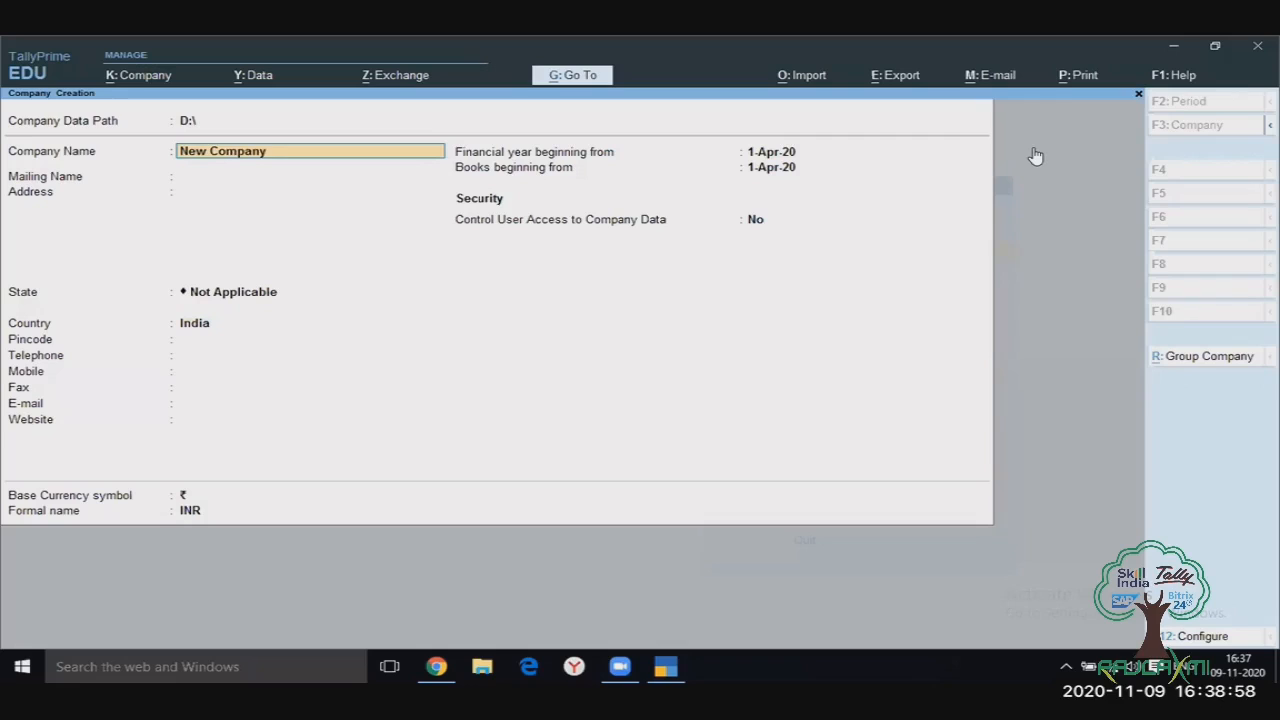
key(Return)
key(Return)
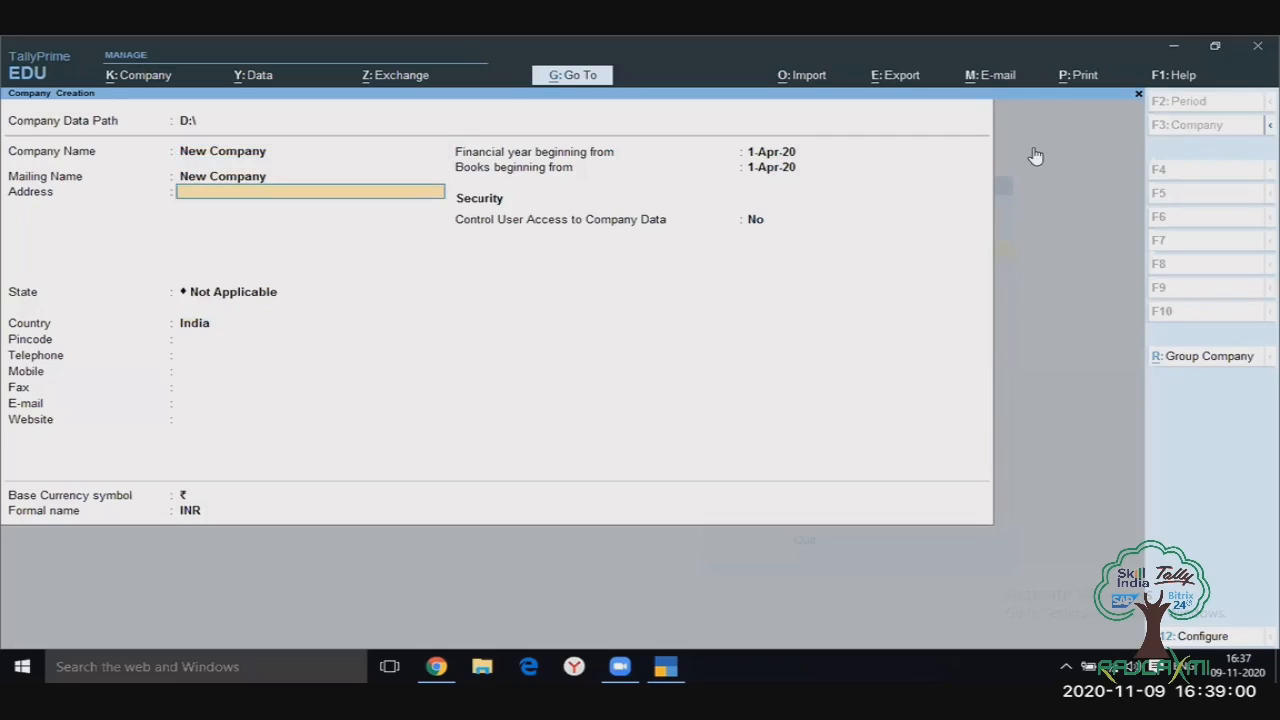
key(Return)
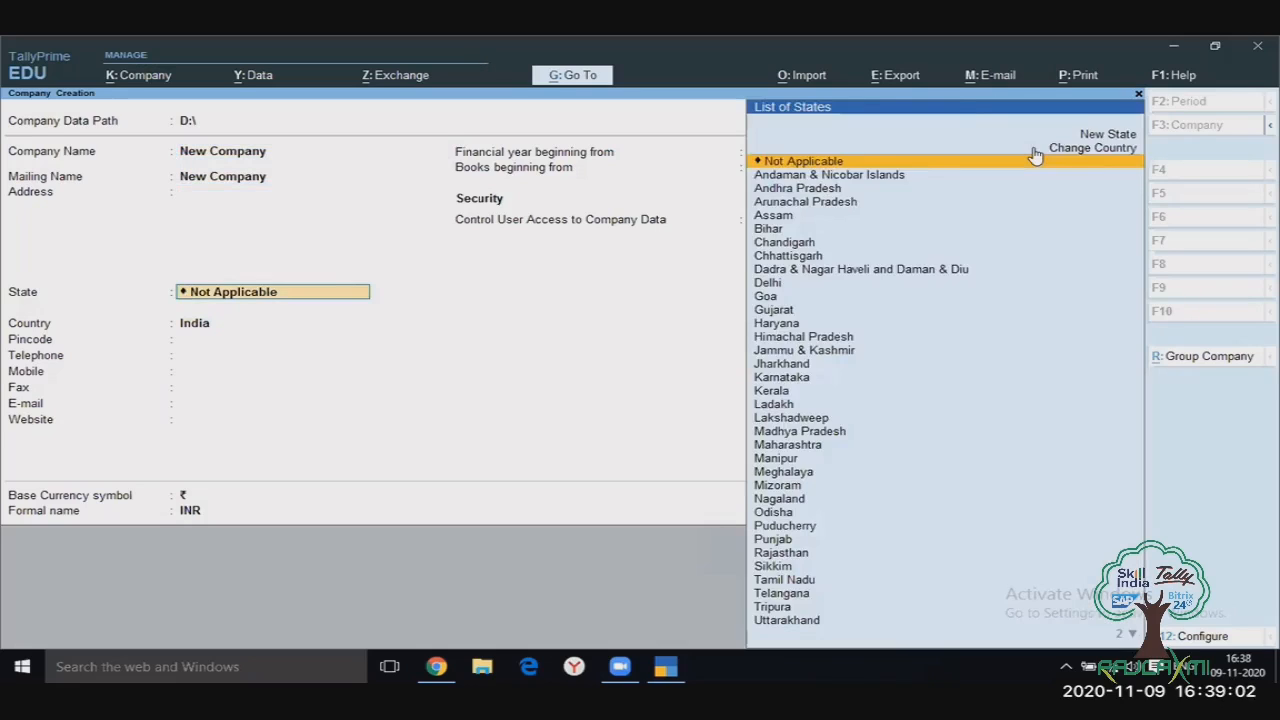
Step: Keep the state as Not Applicable and the country as India, leaving the pincode, phone, fax, e-mail and website blank
key(Return)
key(Return)
key(Return)
key(Return)
key(Return)
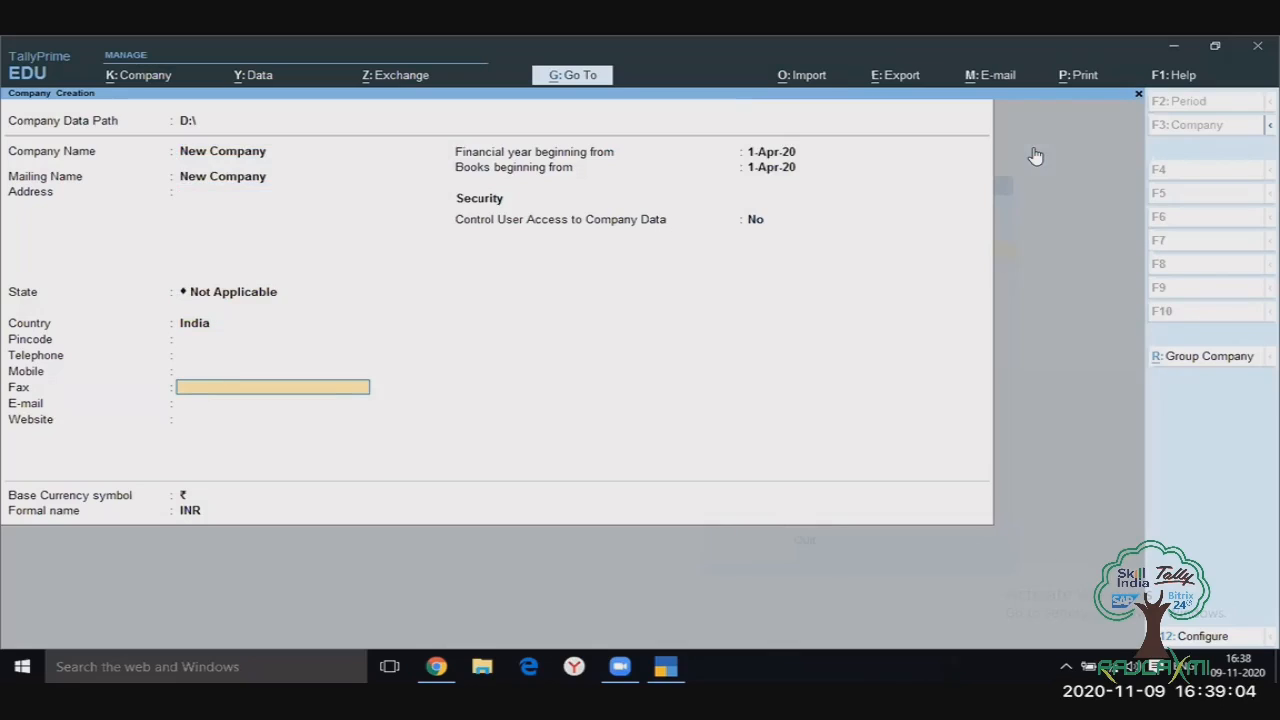
key(Return)
key(Return)
key(Return)
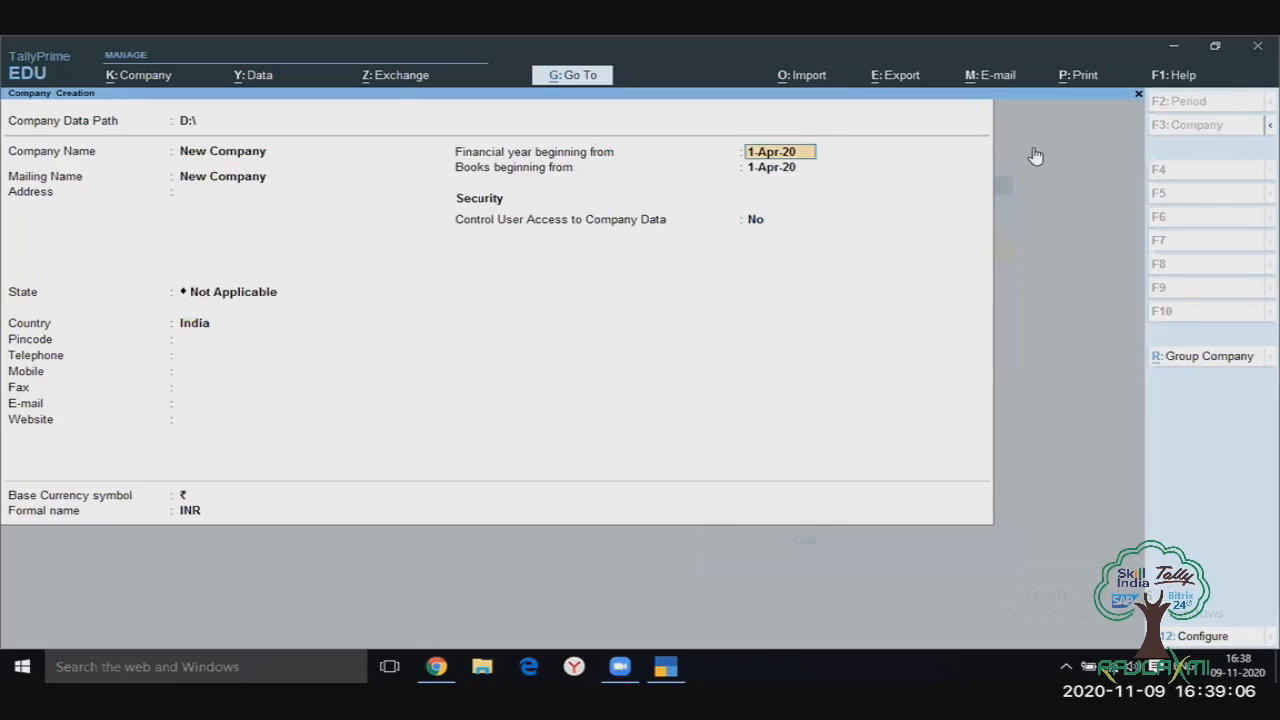
Step: Keep the financial year and books beginning from 1-Apr-20 with user access control set to No, and save the company
key(Return)
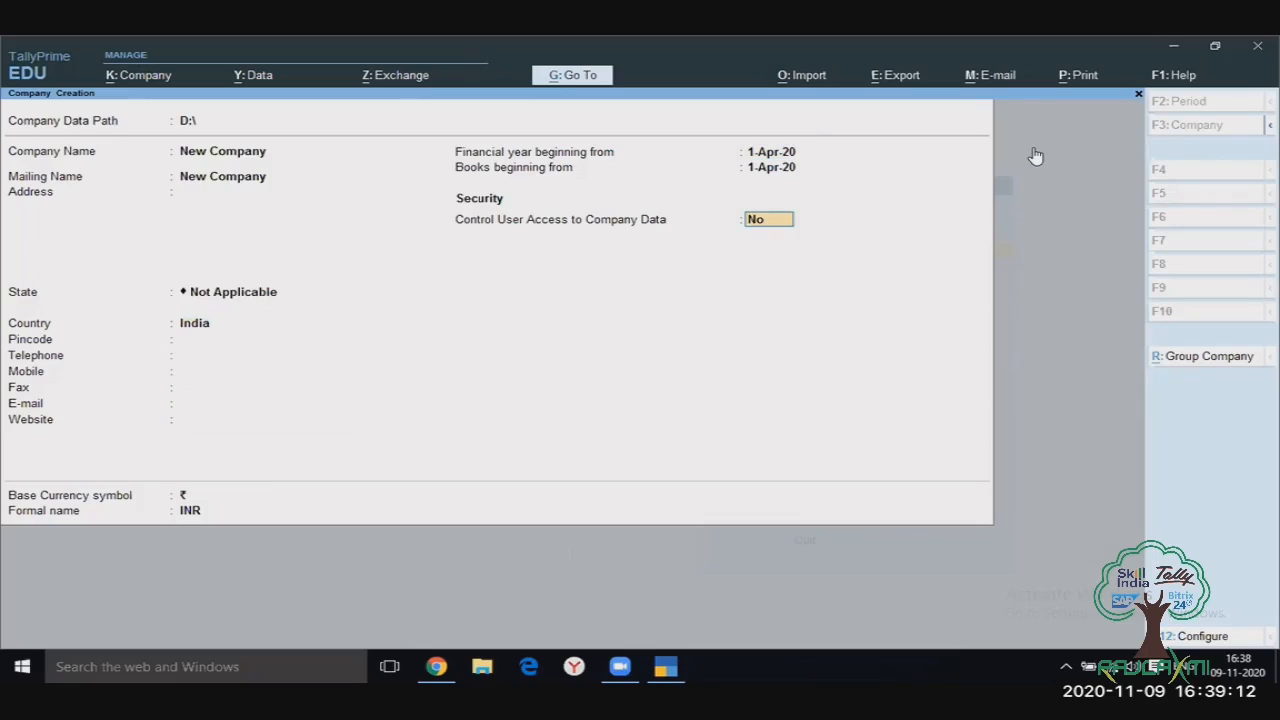
key(ctrl)
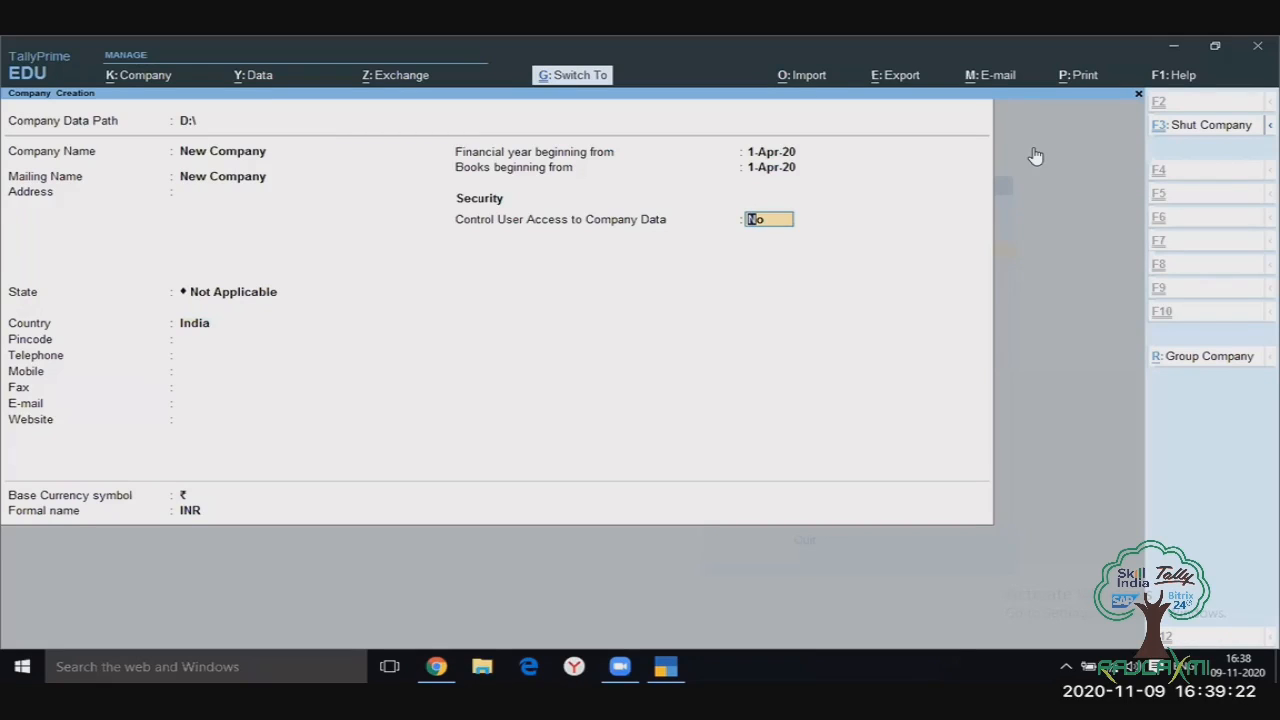
key(Return)
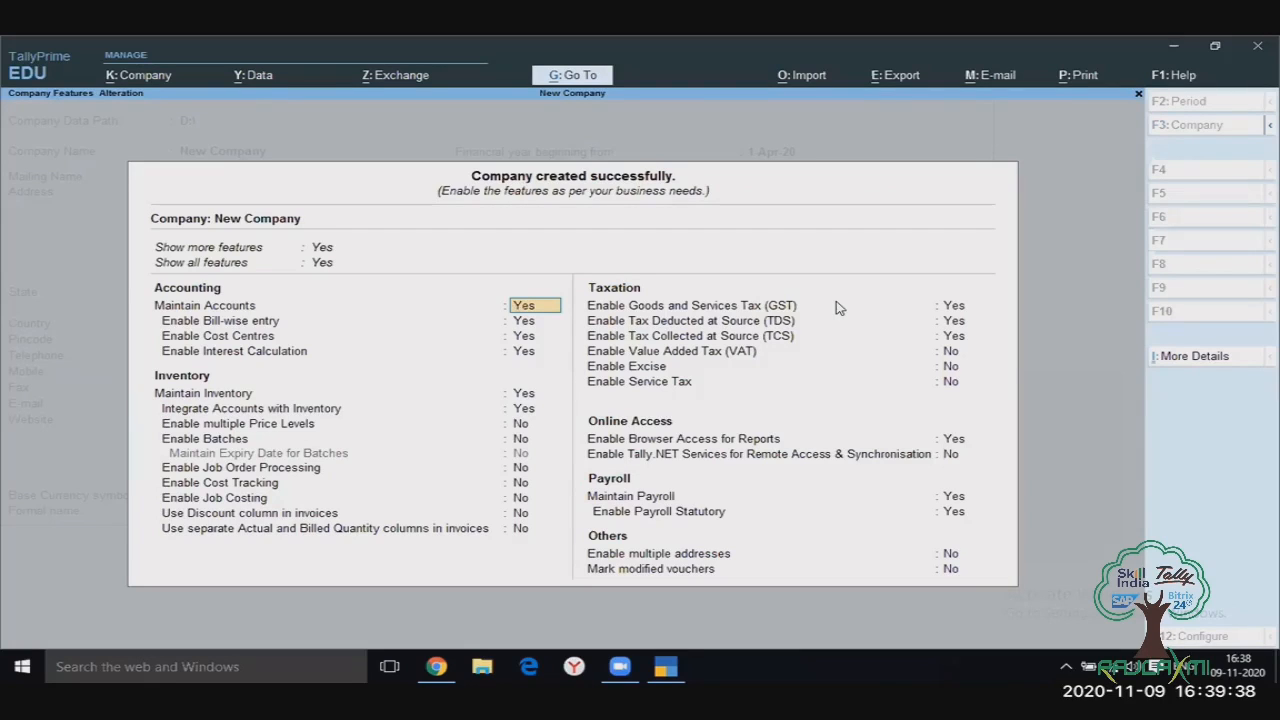
click(327, 250)
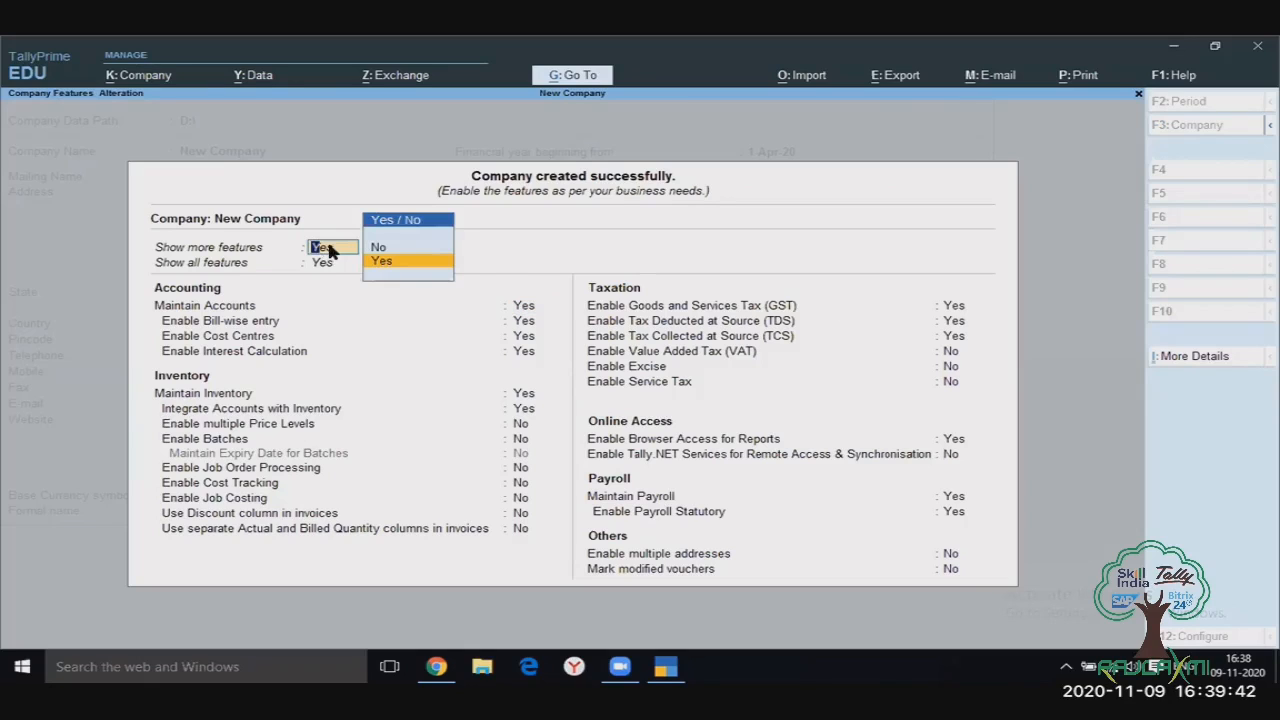
key(Return)
text(n)
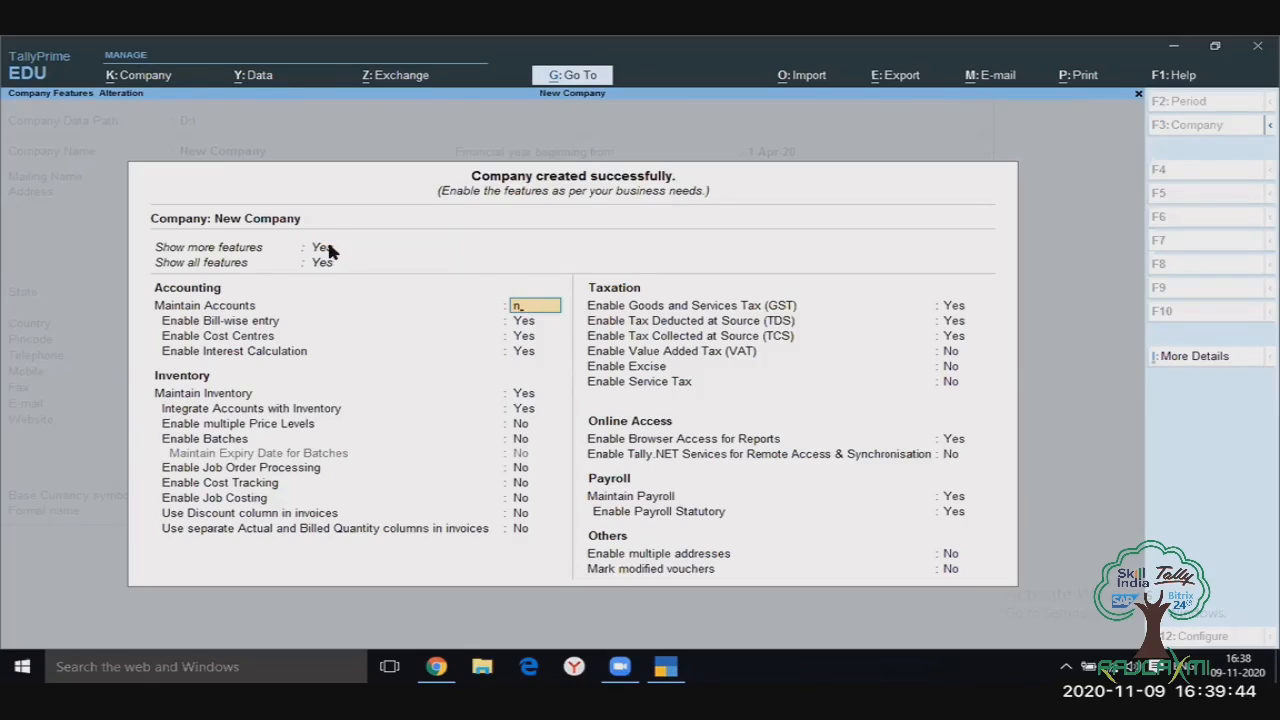
key(Return)
key(BackSpace)
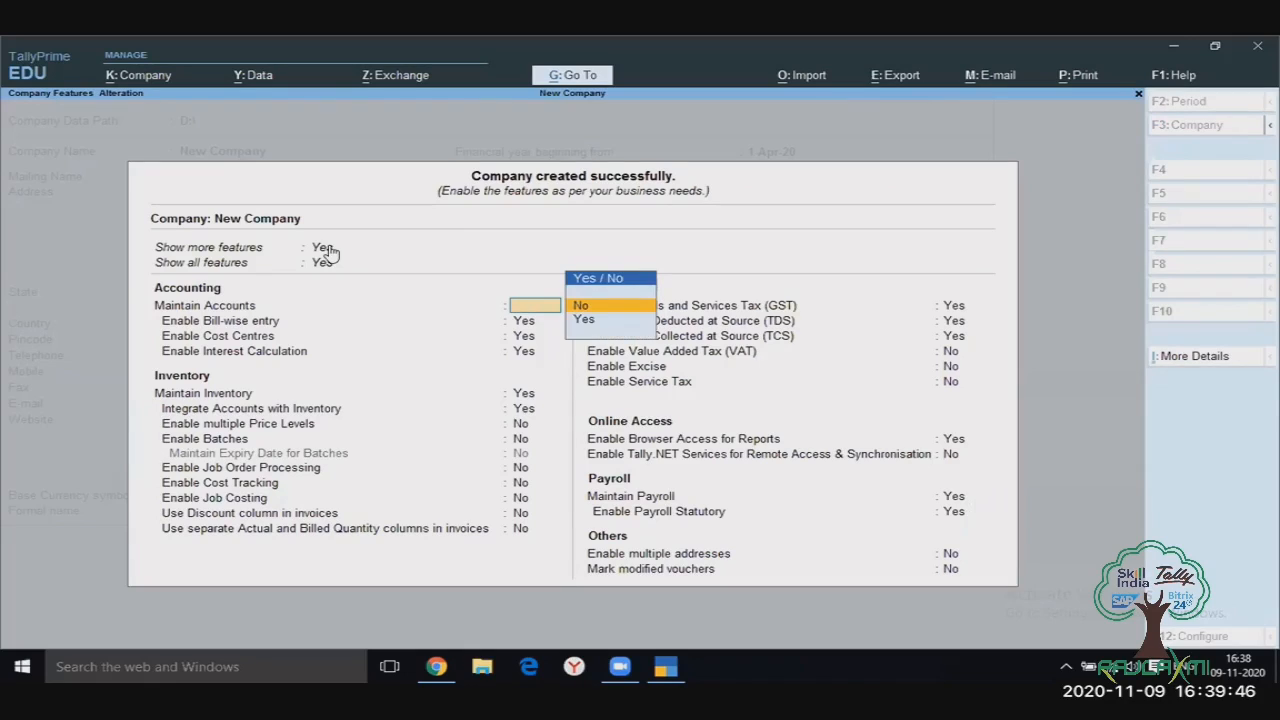
Step: Leave the new company's feature settings without saving changes and start creating a ledger
key(Escape)
key(Return)
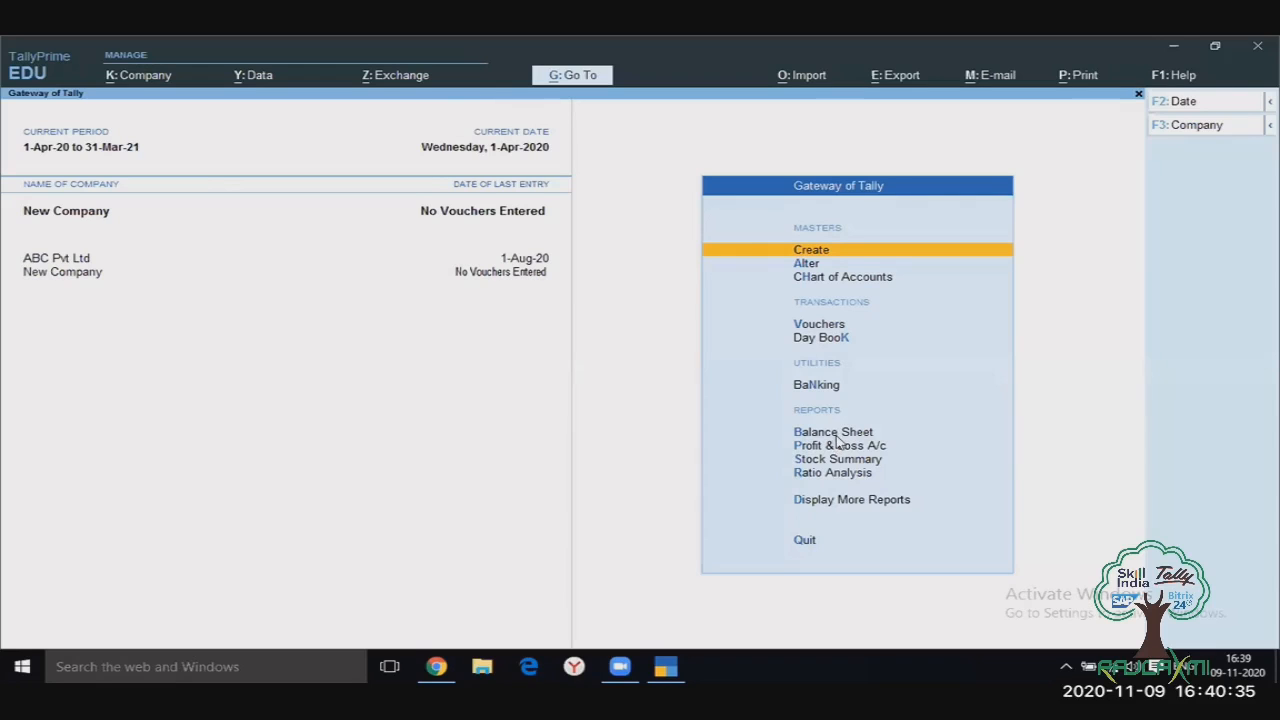
key(Return)
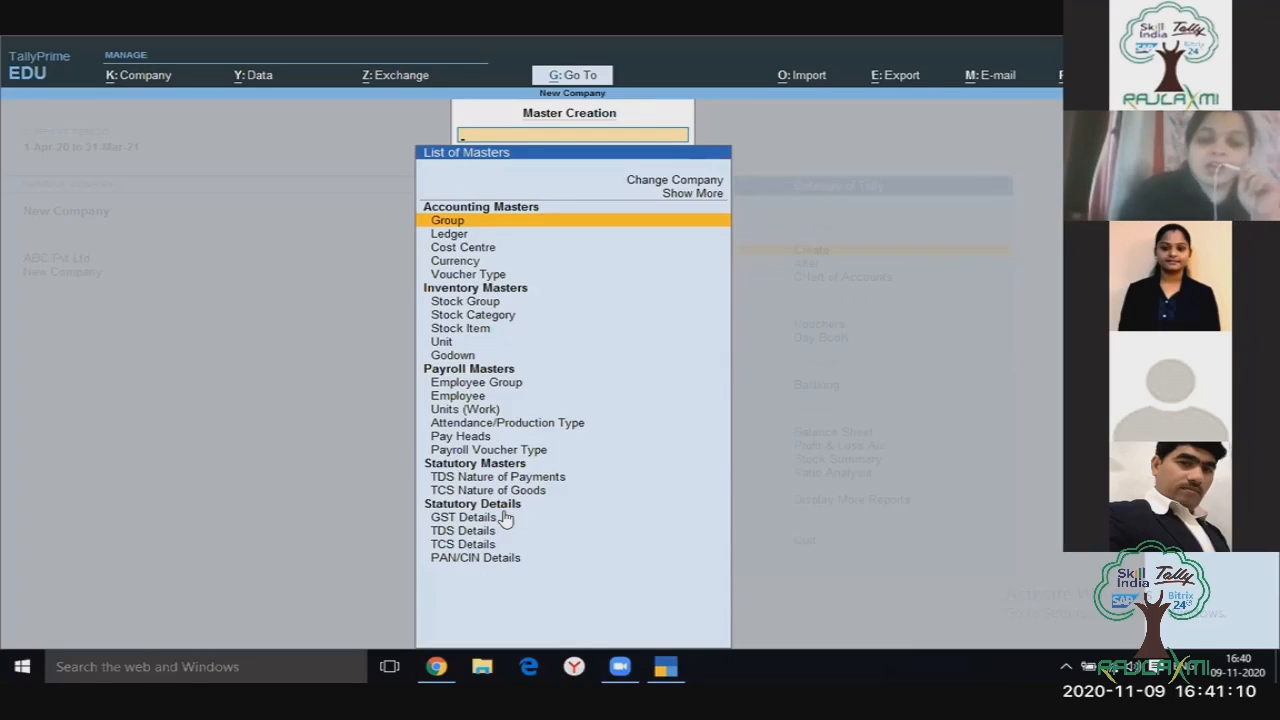
key(Down)
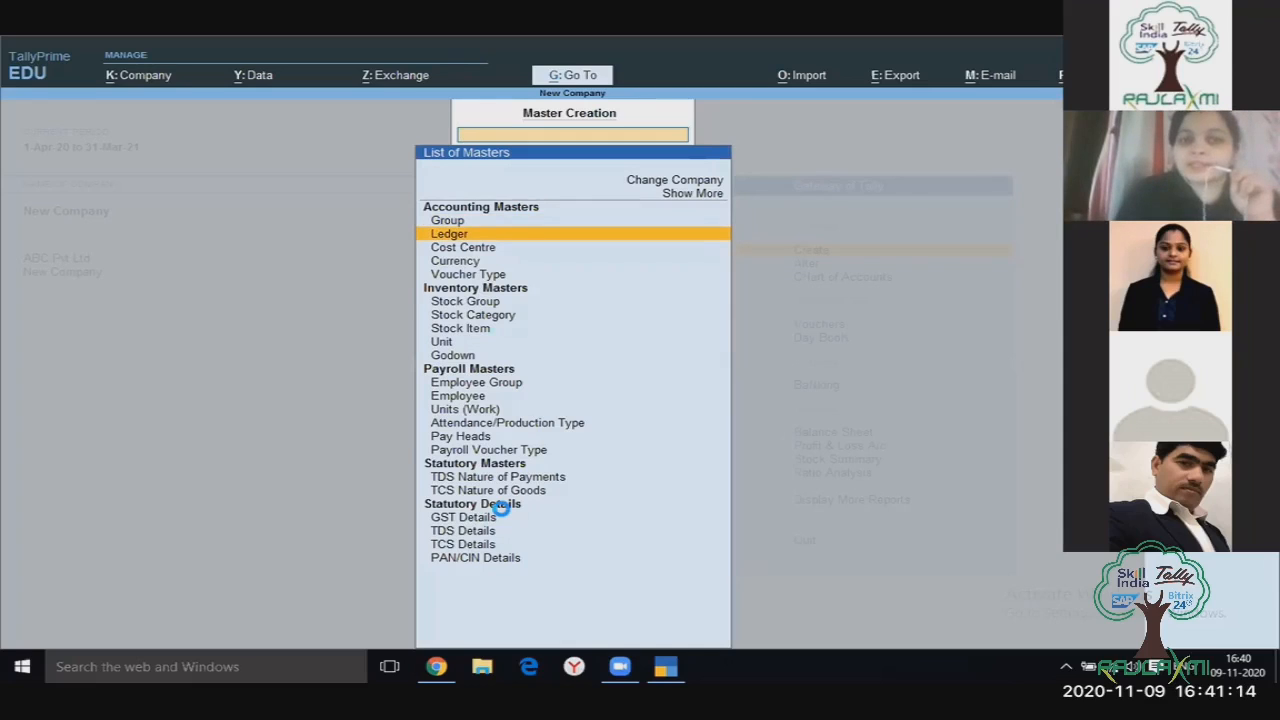
key(Return)
Step: Name the ledger Debtor with no alias, place it under Sundry Debtors, save it and leave ledger creation
text(De)
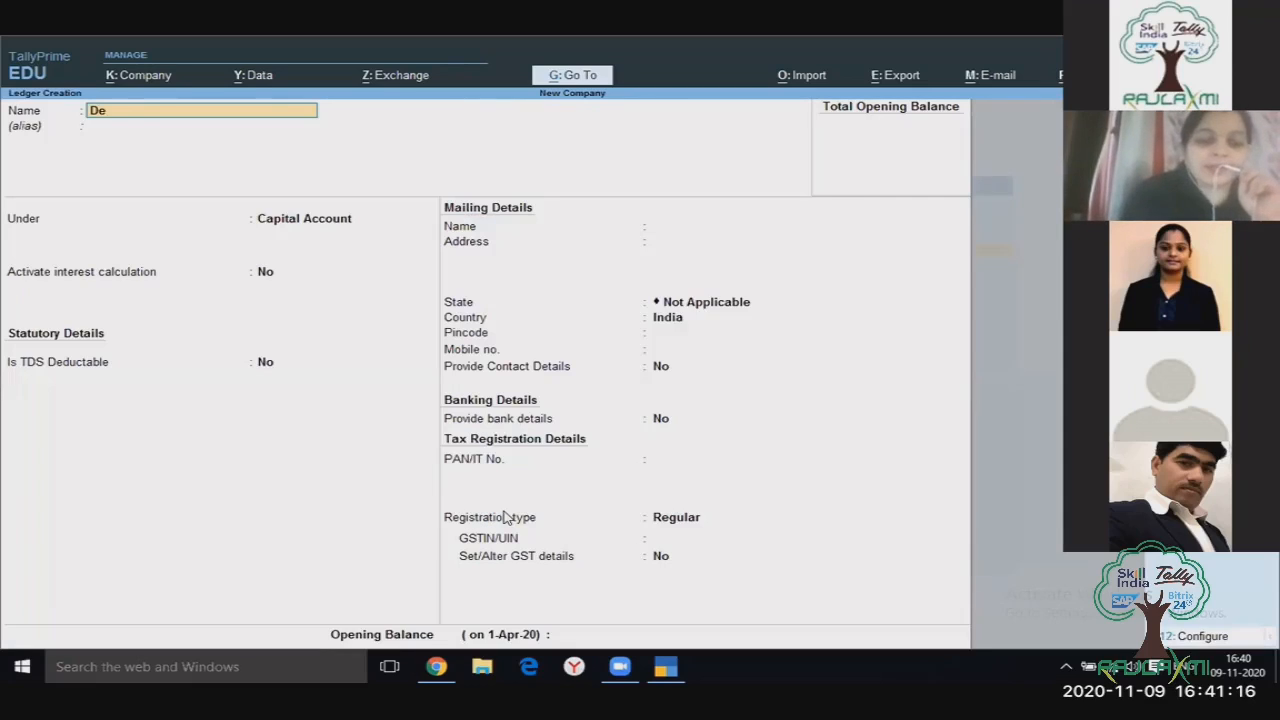
text(btor)
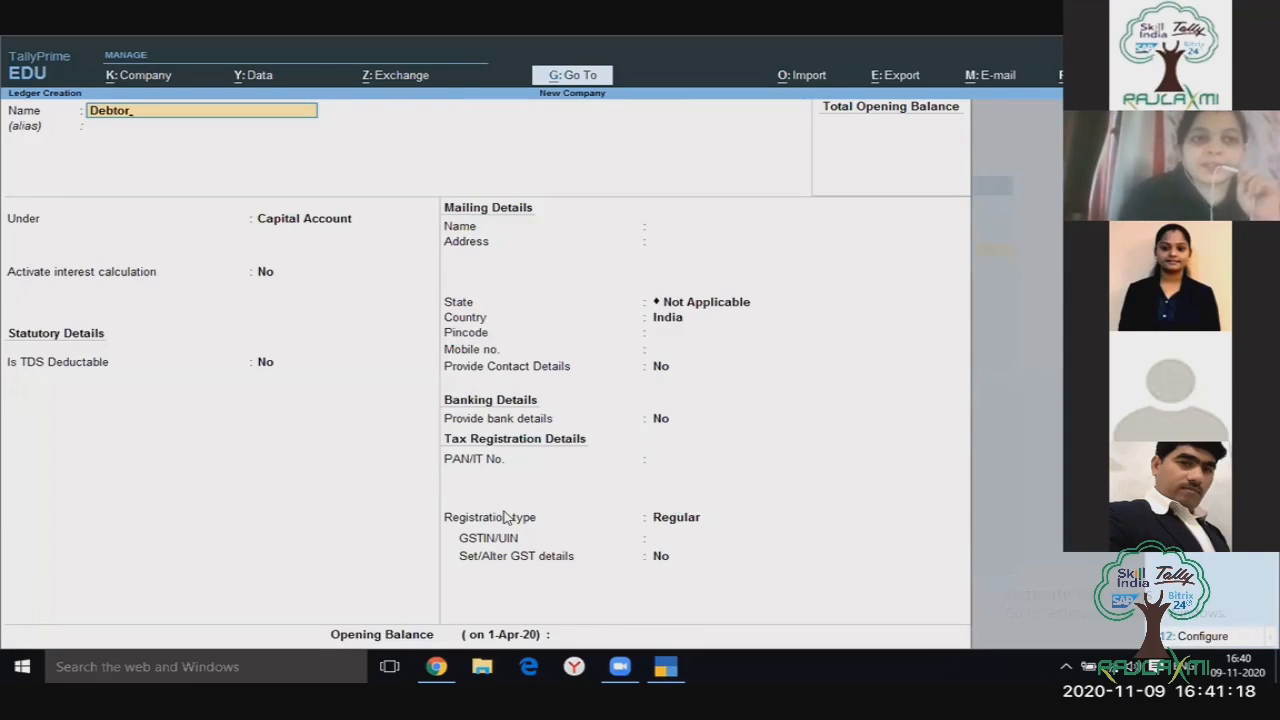
key(Return)
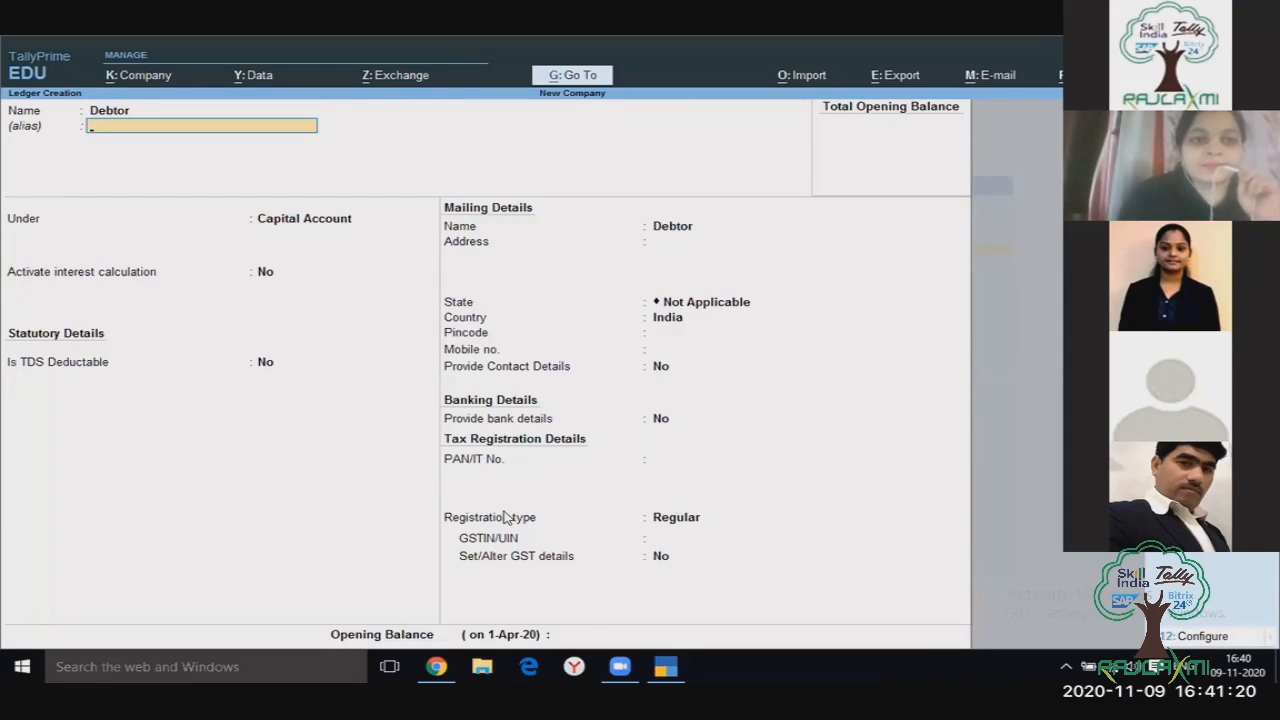
key(Return)
text(Sundr)
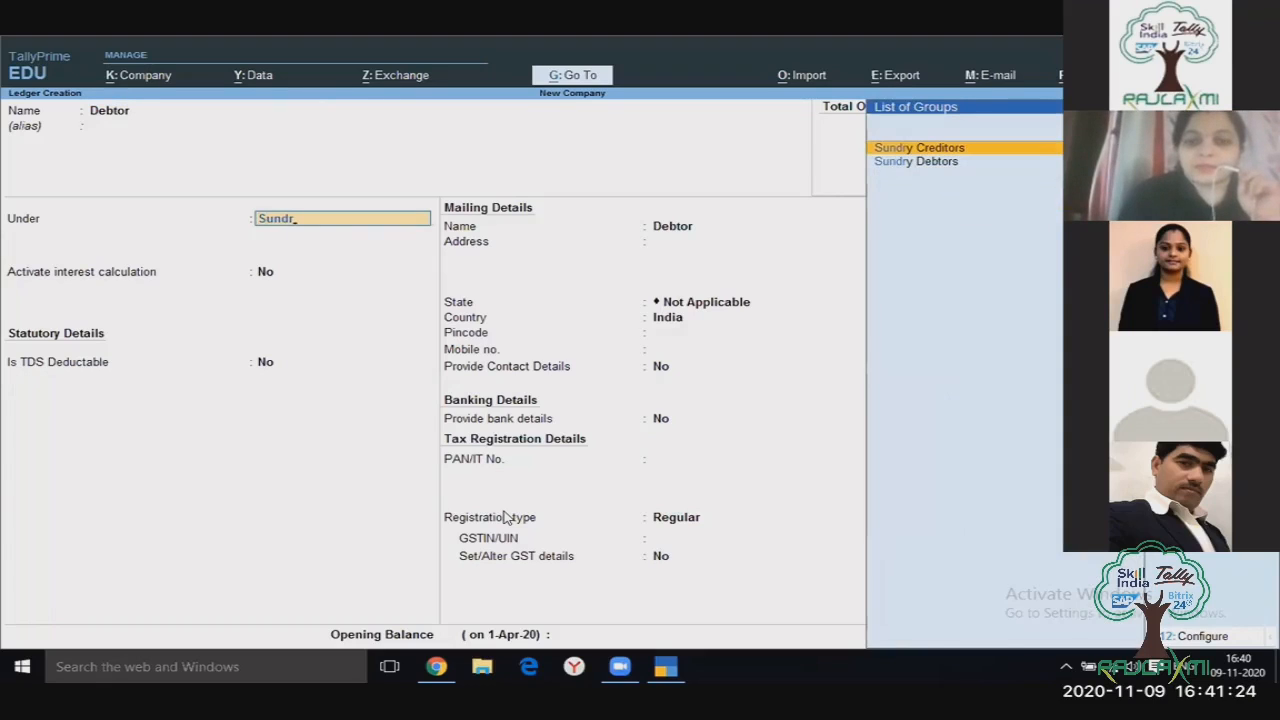
key(Down)
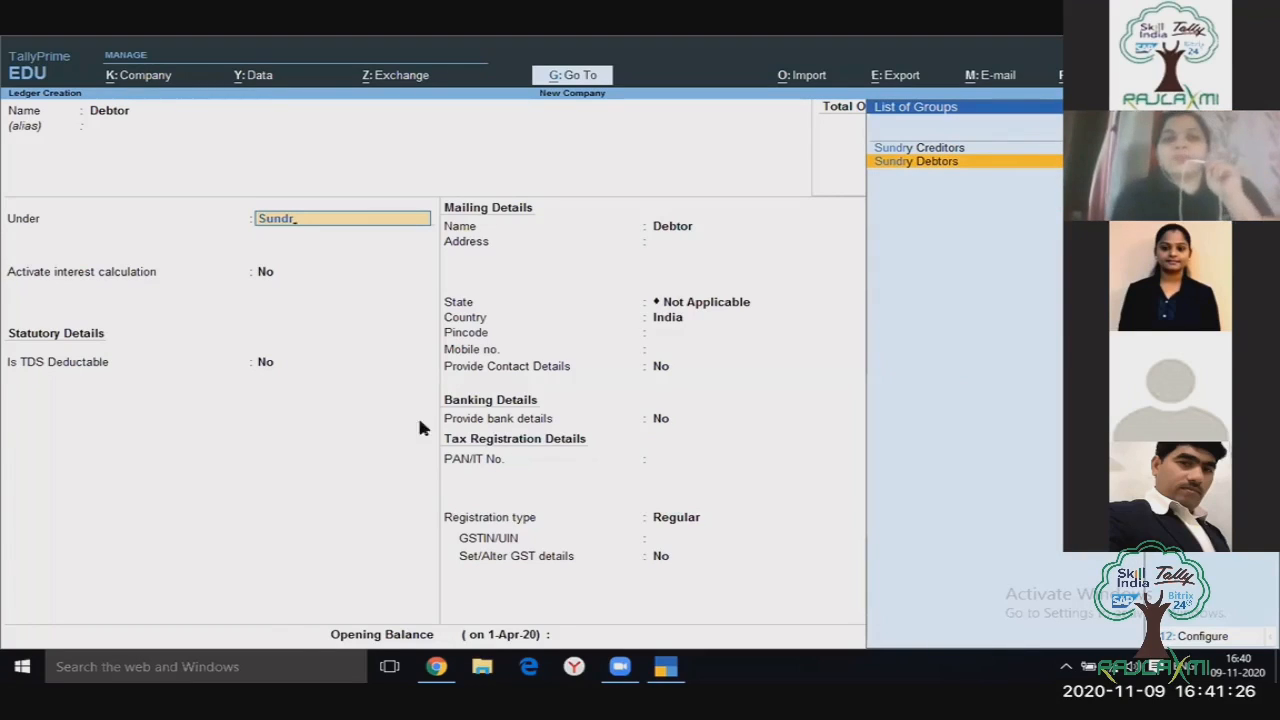
key(Return)
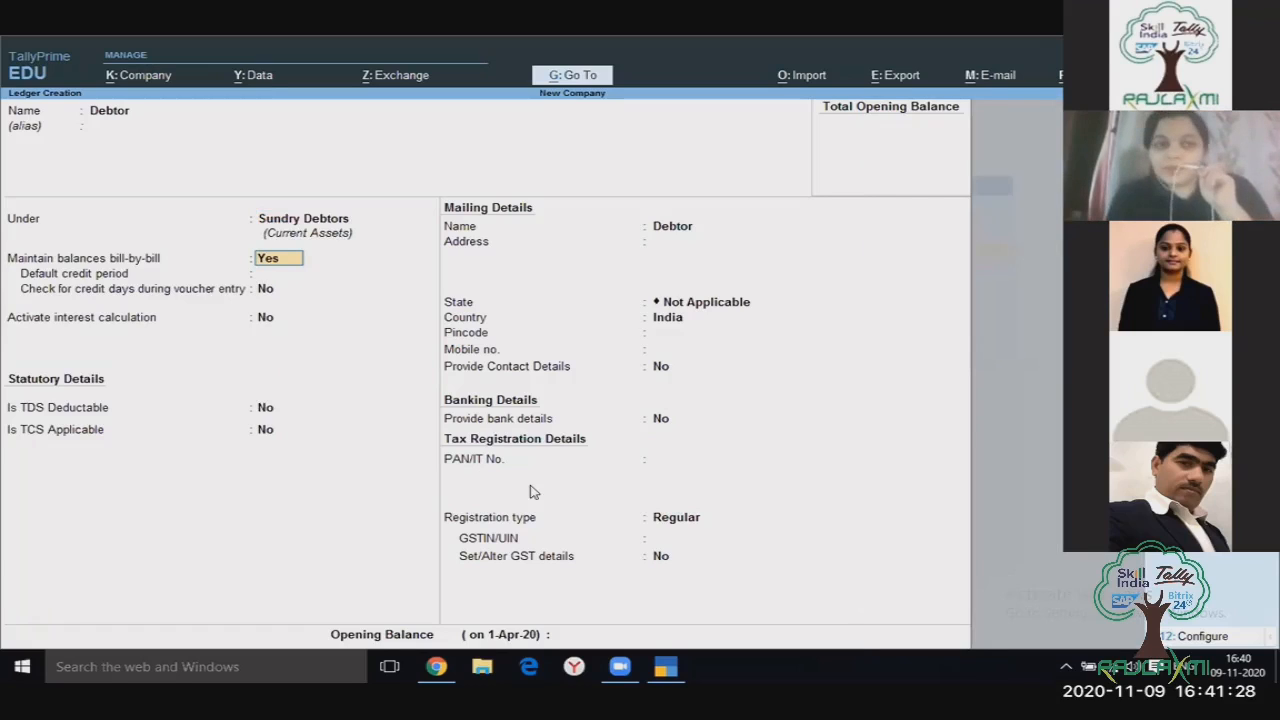
key(ctrl)
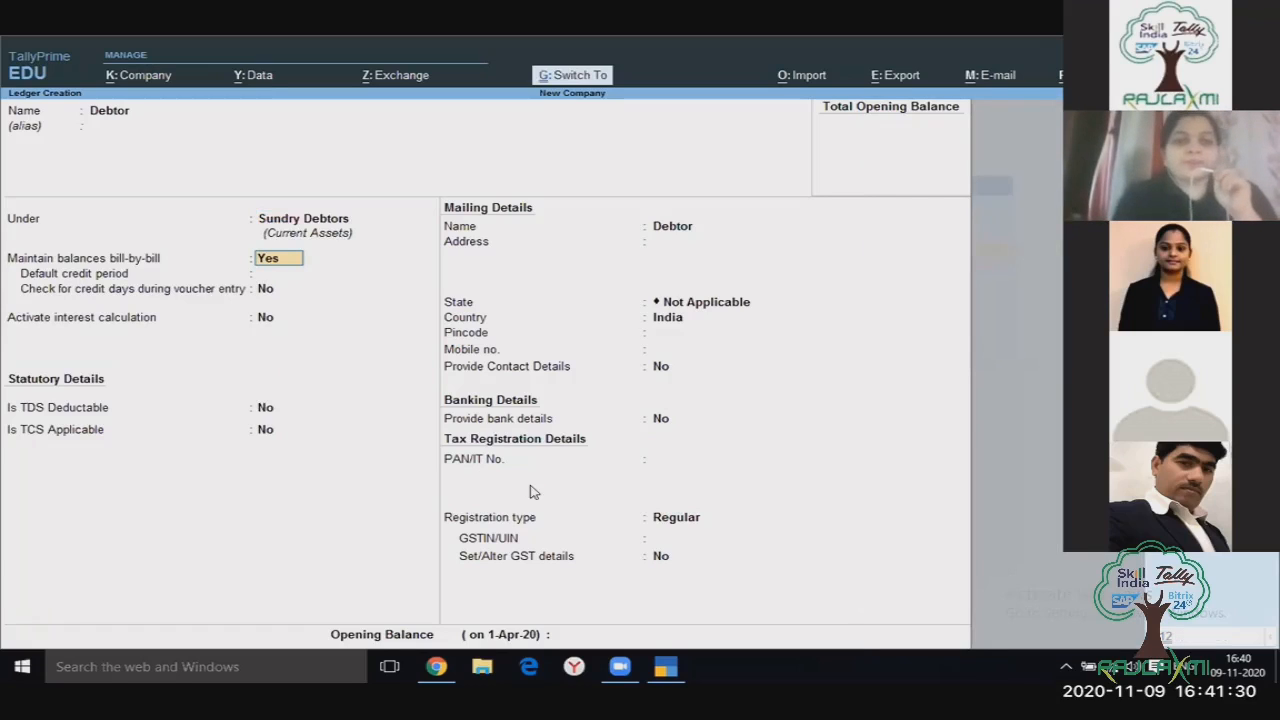
key(ctrl+a)
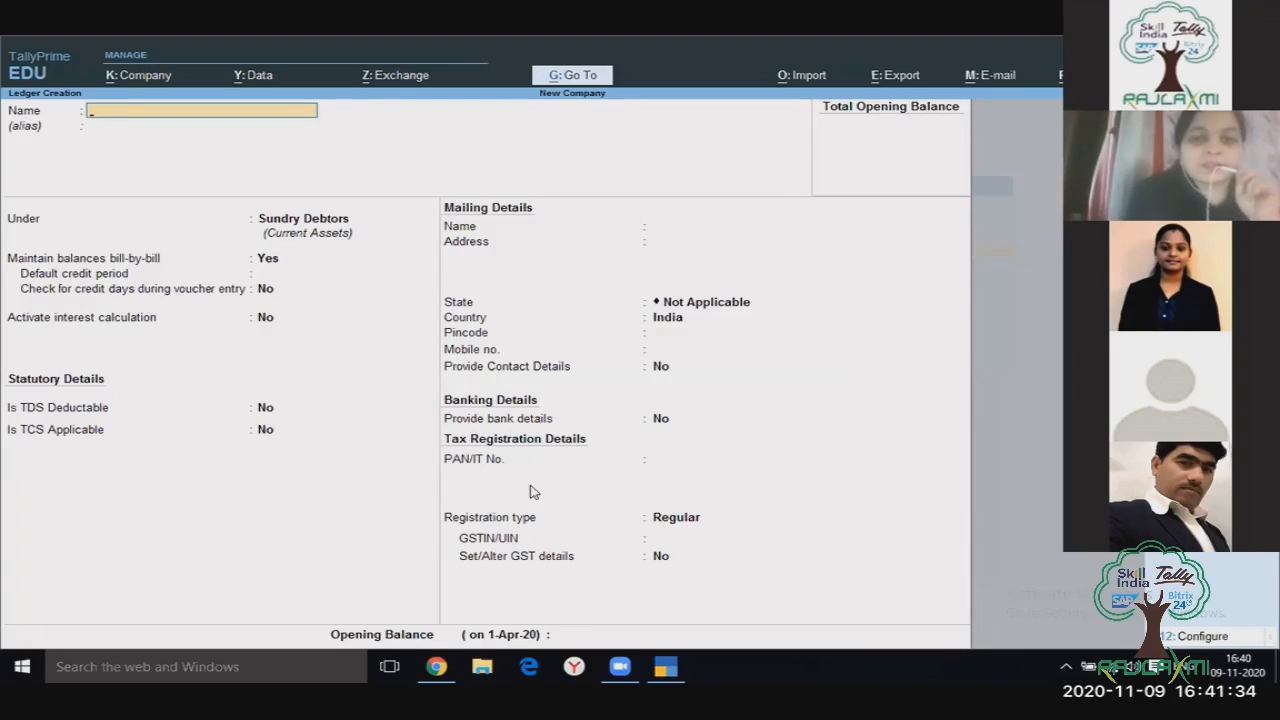
key(Escape)
key(y)
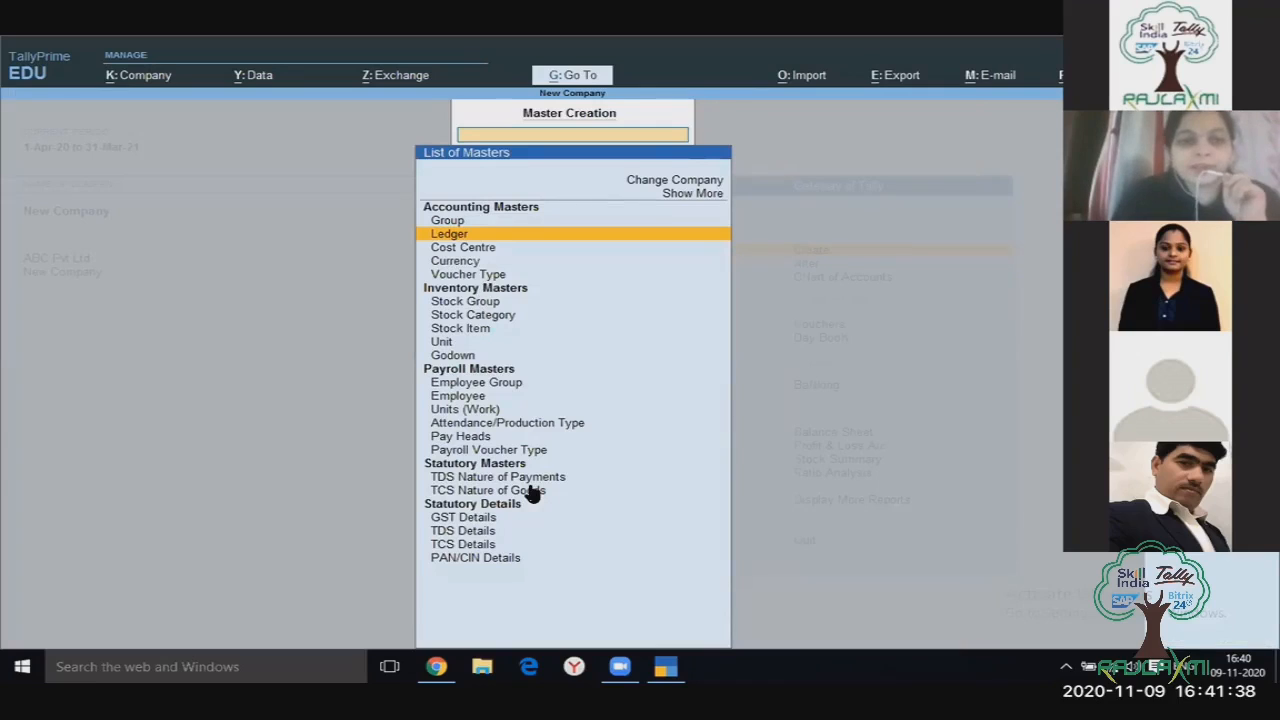
Step: Start a stock item named Stock Item under Primary, leaving the alias and description blank
key(Down)
key(Down)
key(Down)
key(Down)
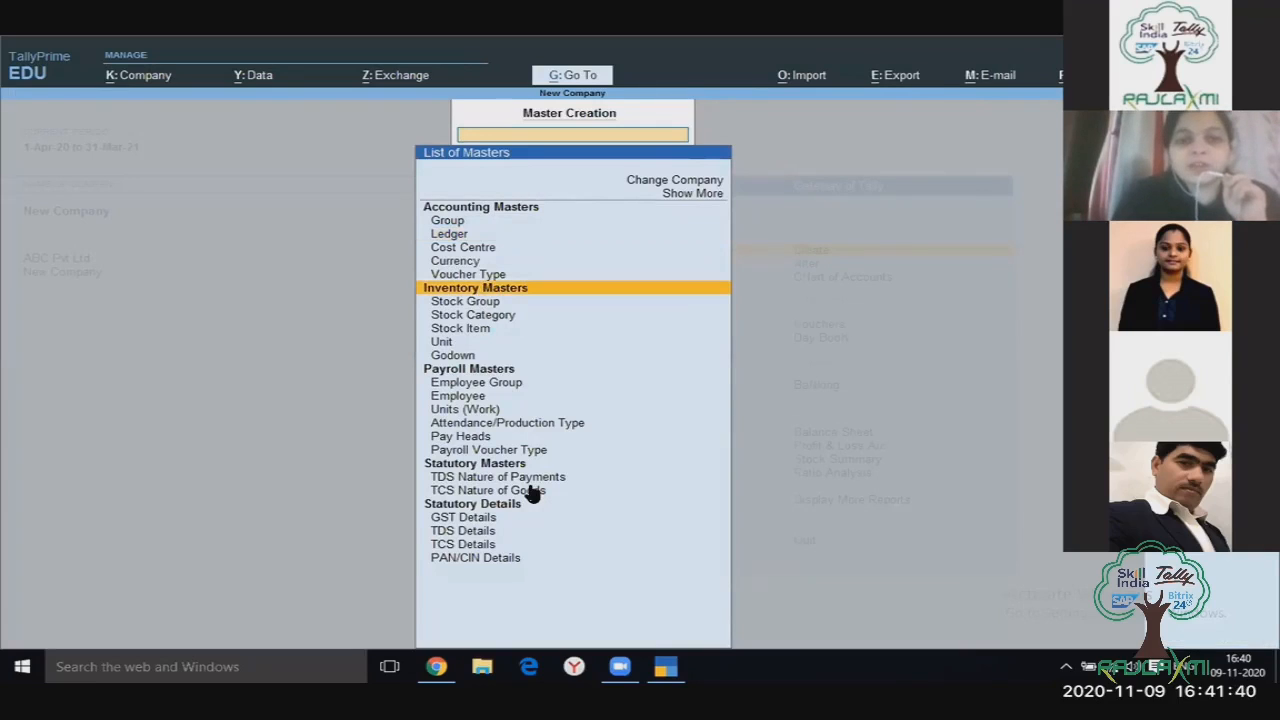
key(Down)
key(Down)
key(Down)
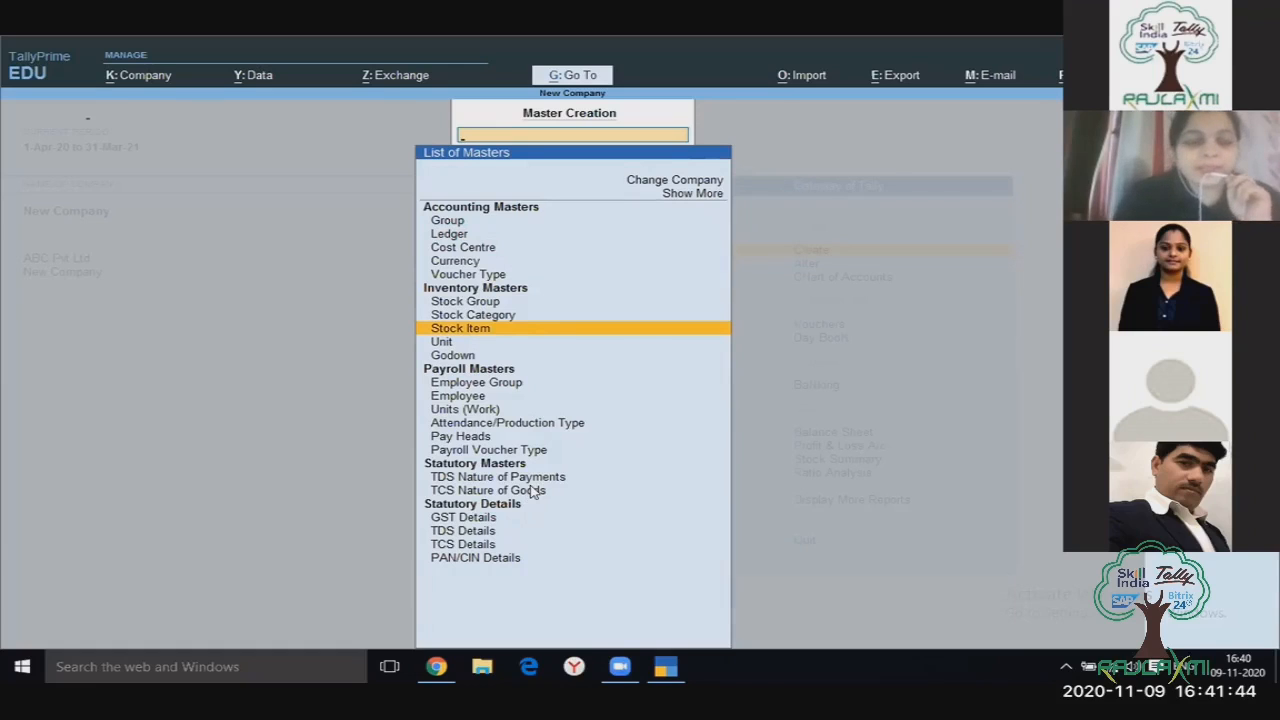
key(Return)
text(Stock Item)
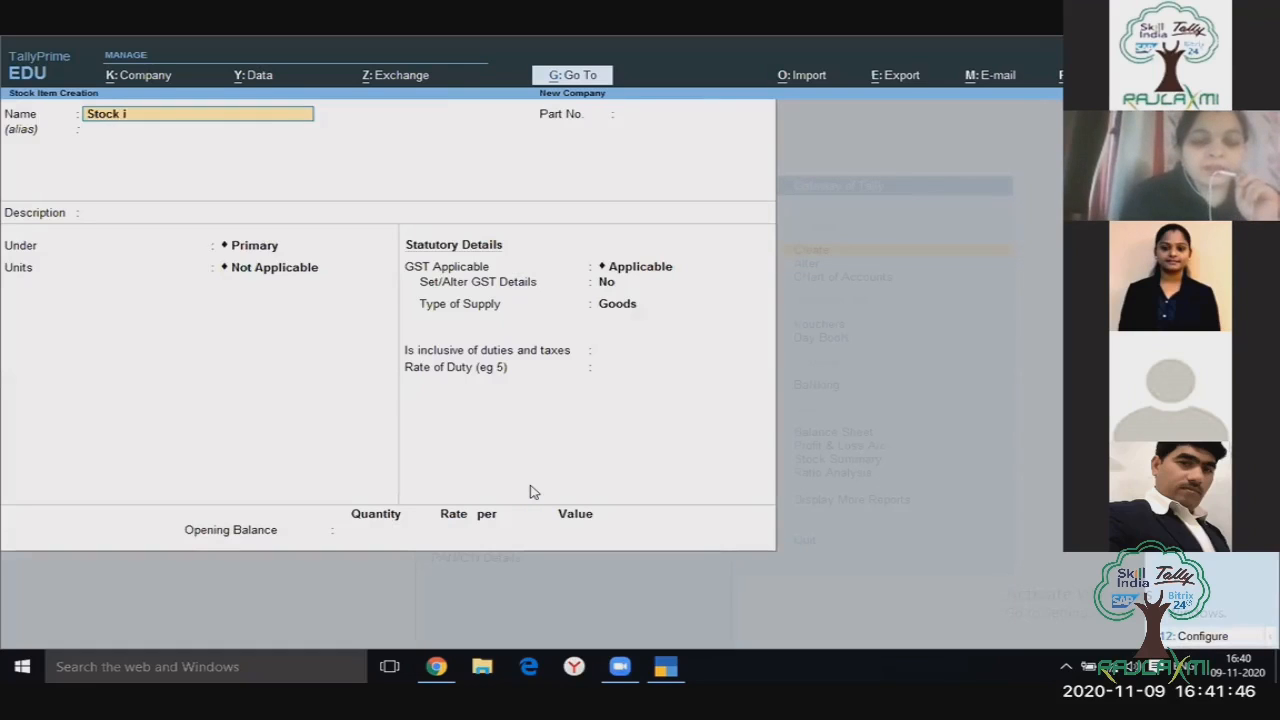
key(Return)
key(Return)
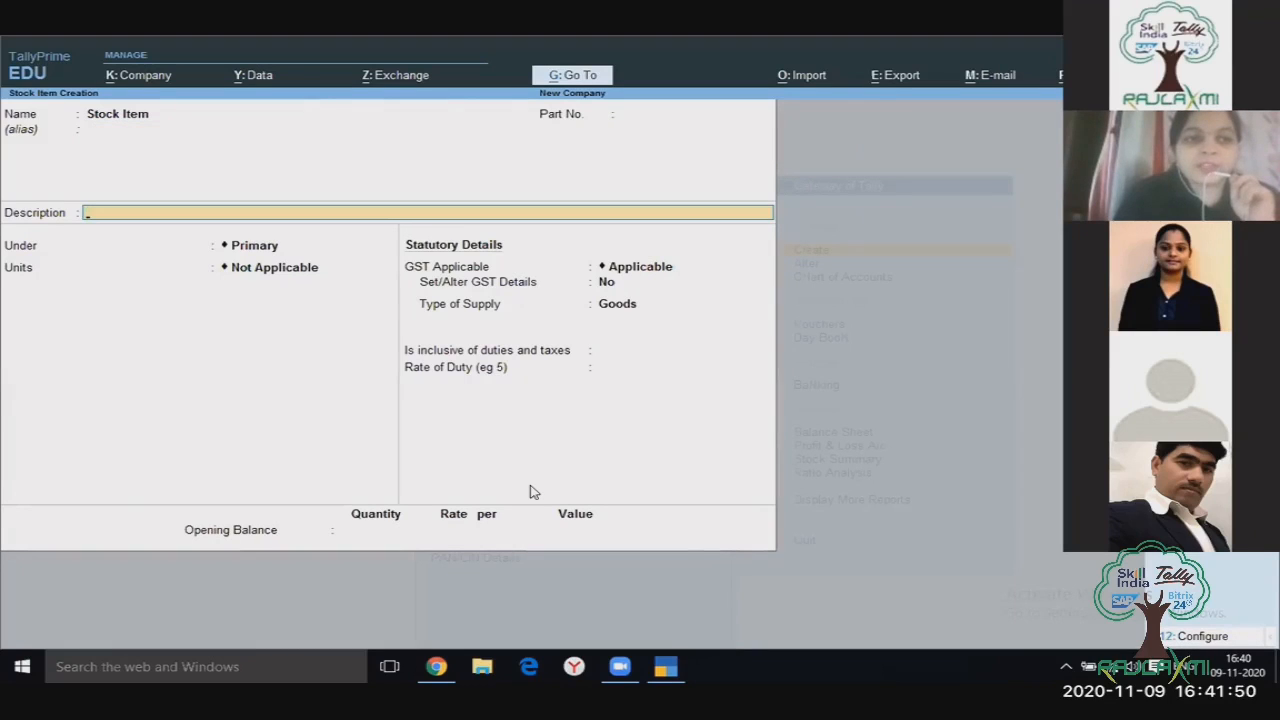
key(Return)
key(Return)
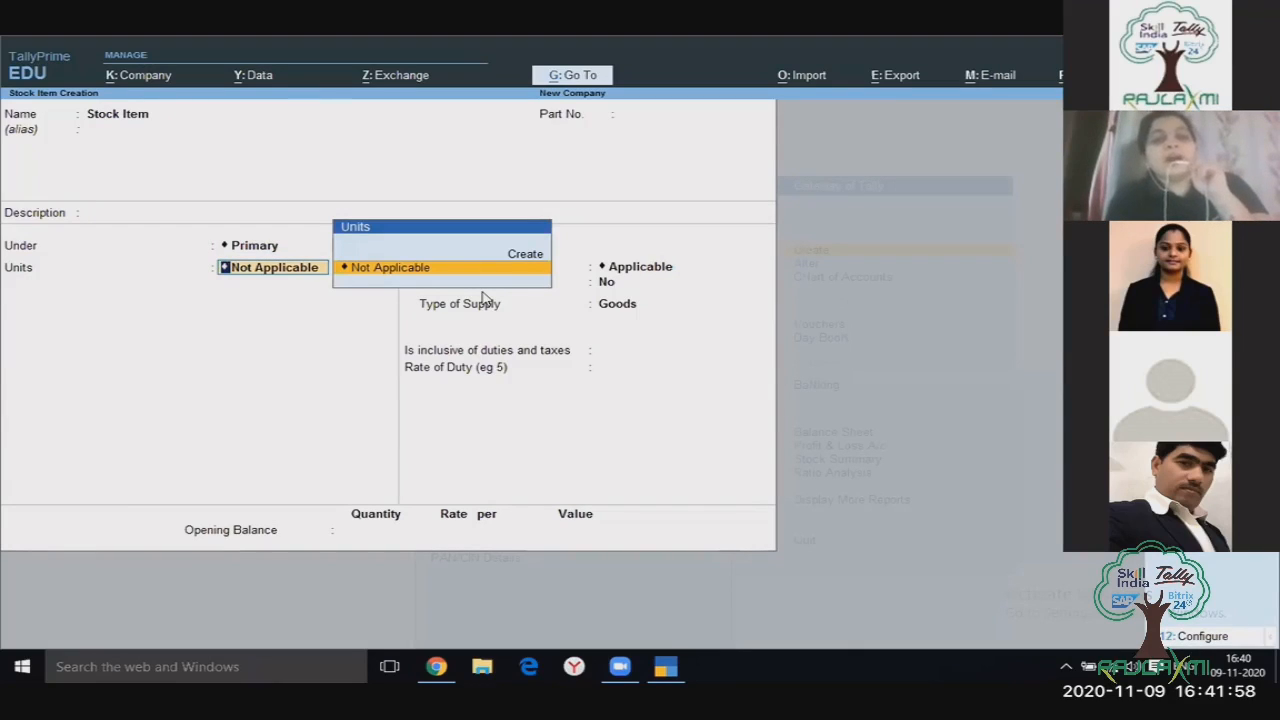
Step: Create a simple unit with symbol nos, no formal name, UQC Not Applicable and 0 decimal places for the stock item
click(525, 255)
text(nos)
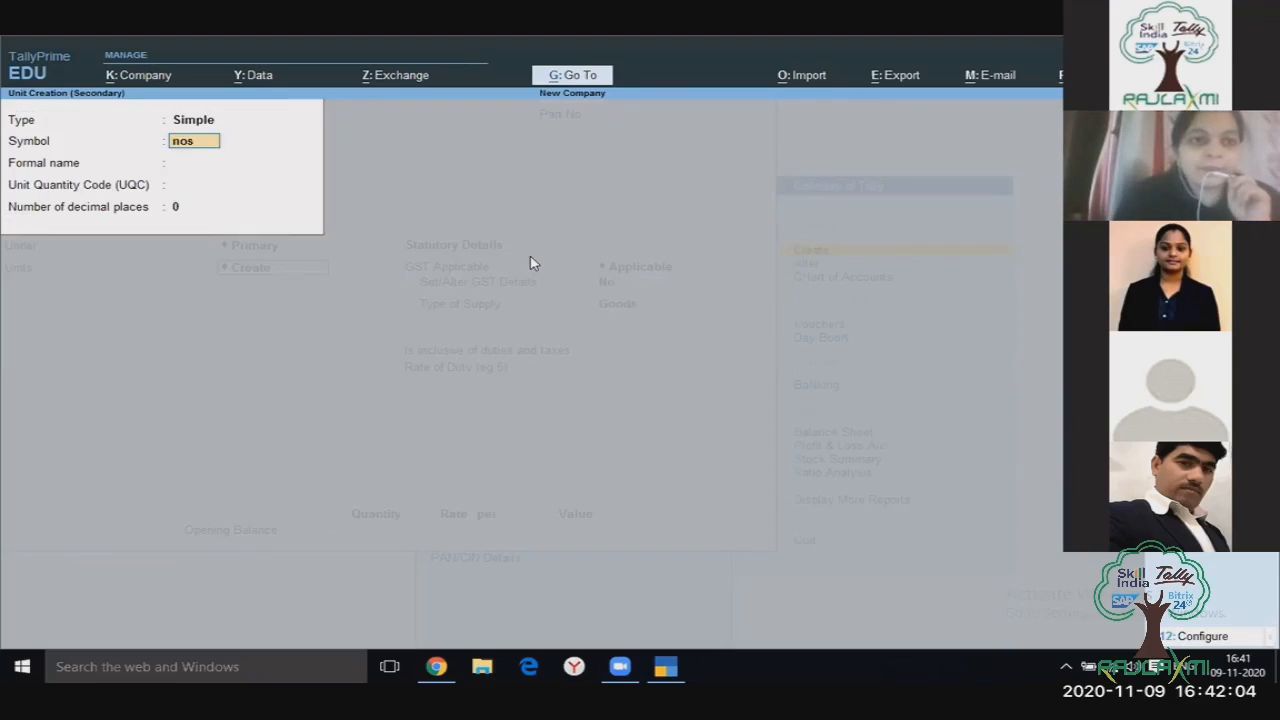
key(Return)
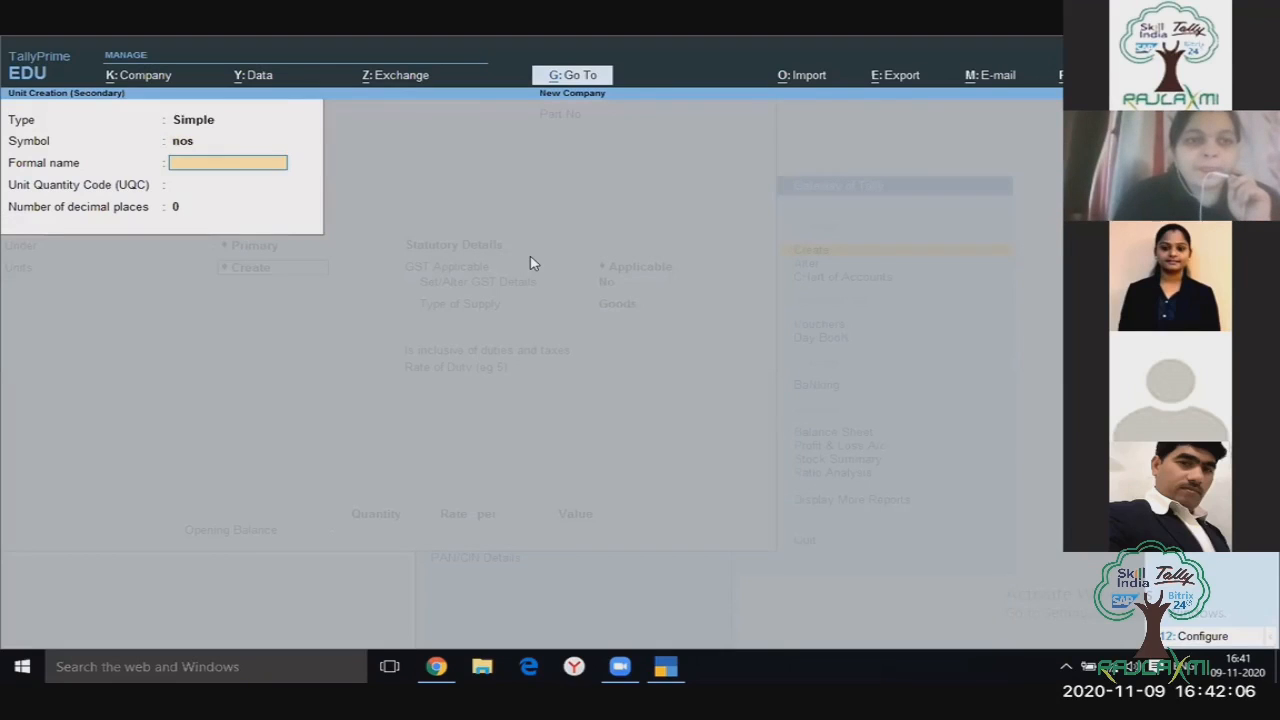
key(Return)
key(Return)
key(Return)
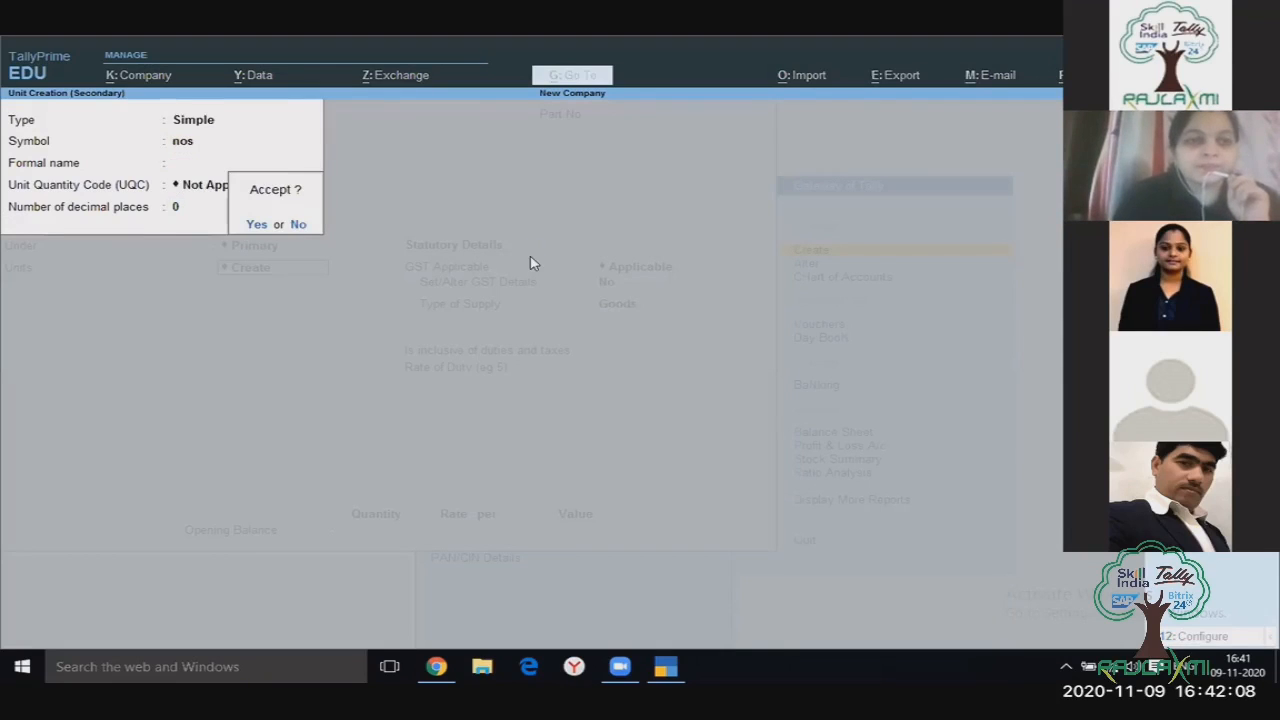
key(Return)
Step: Keep the alternate units as Not Applicable, save the stock item and return to the Gateway of Tally
key(Return)
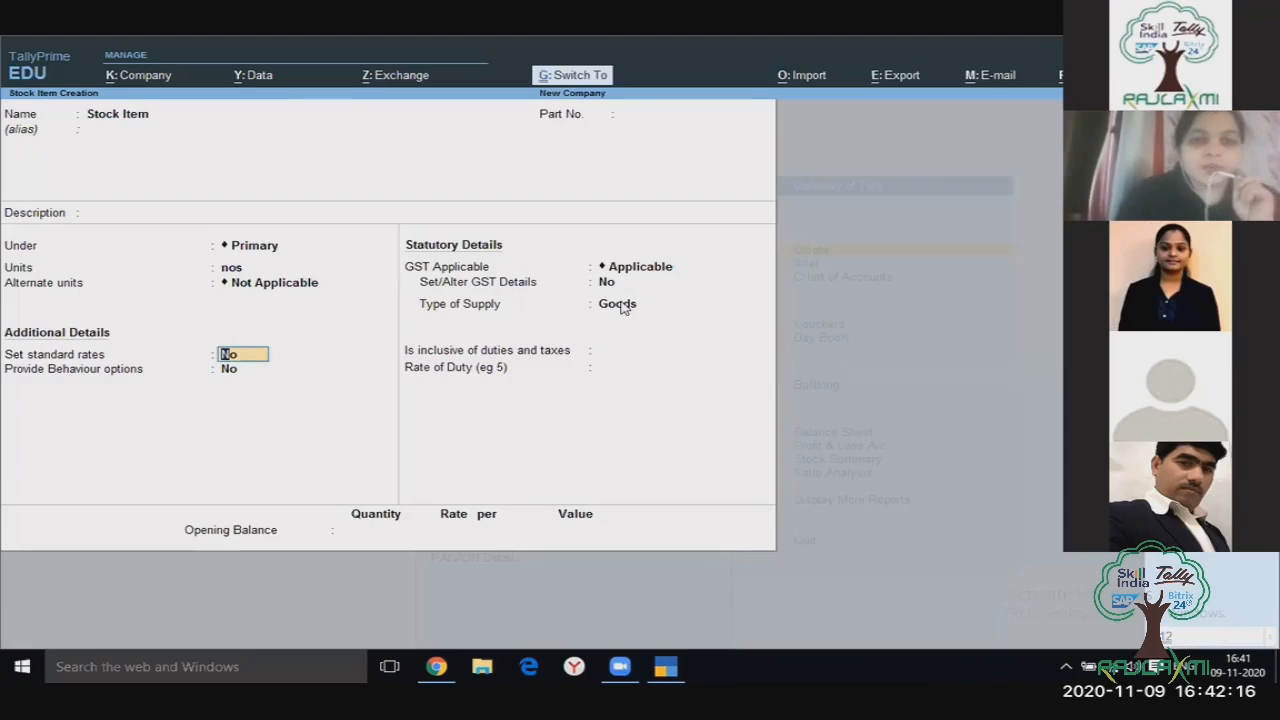
key(ctrl+a)
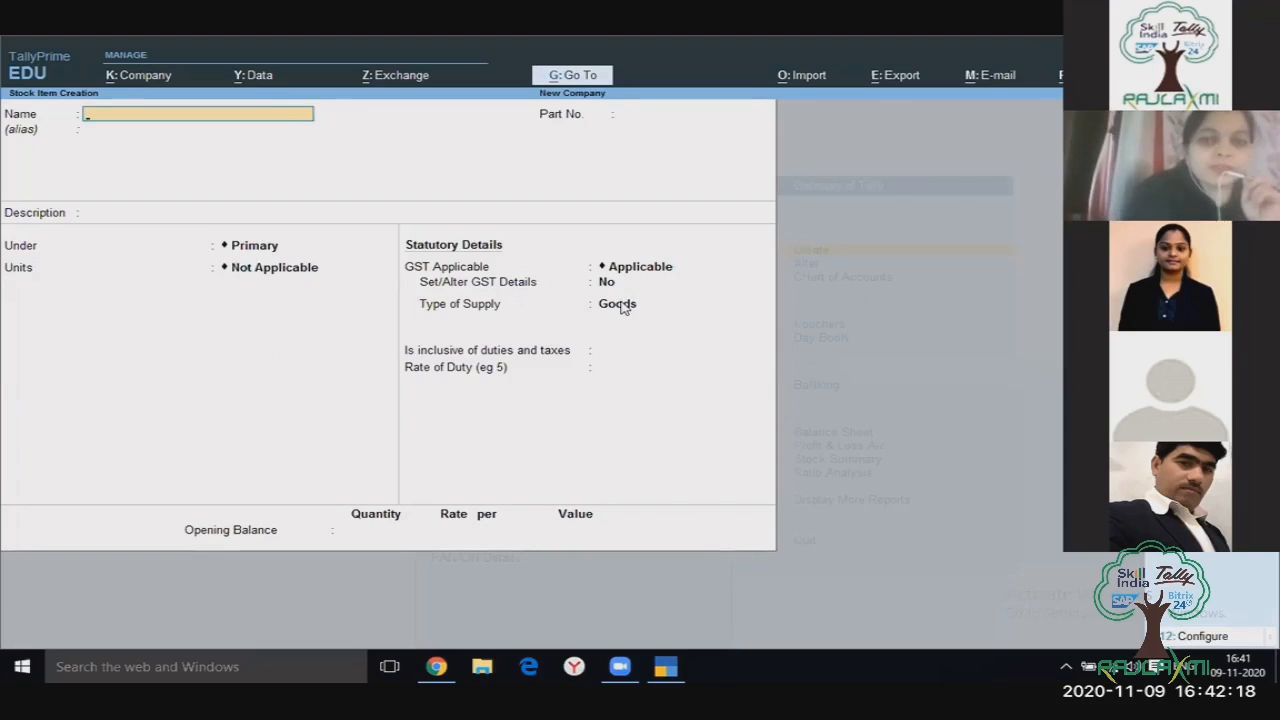
key(Escape)
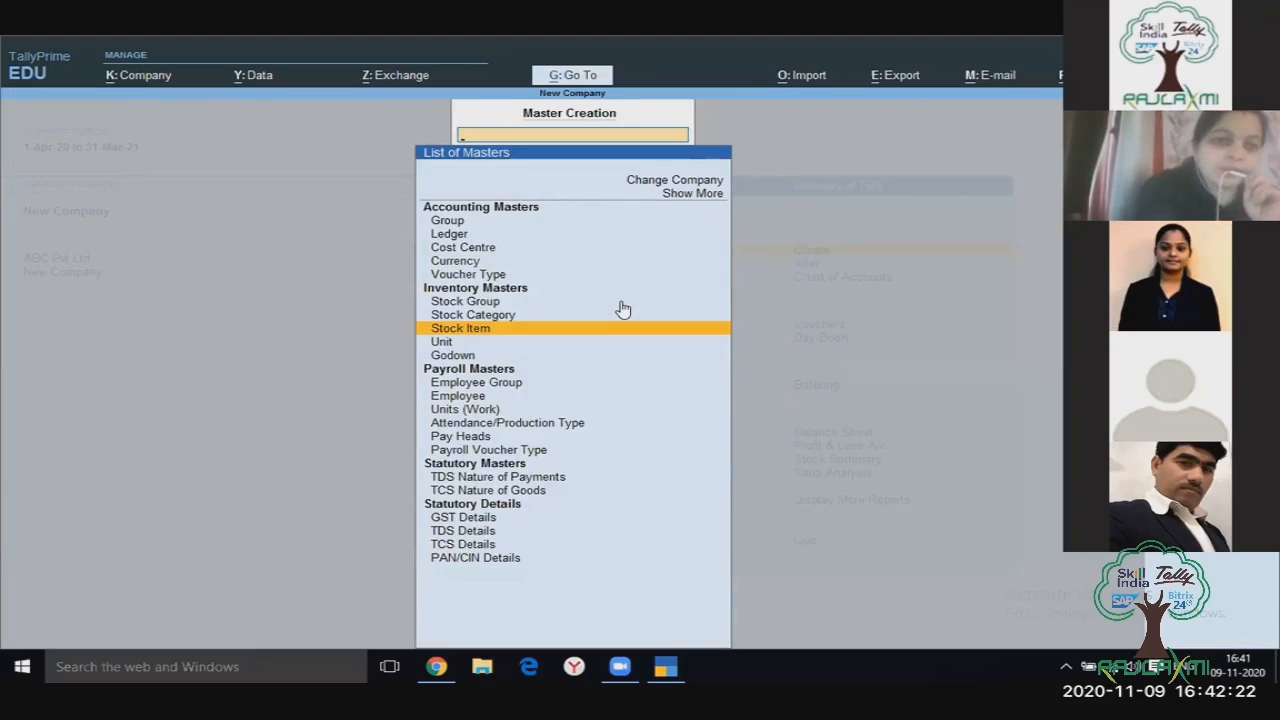
key(Escape)
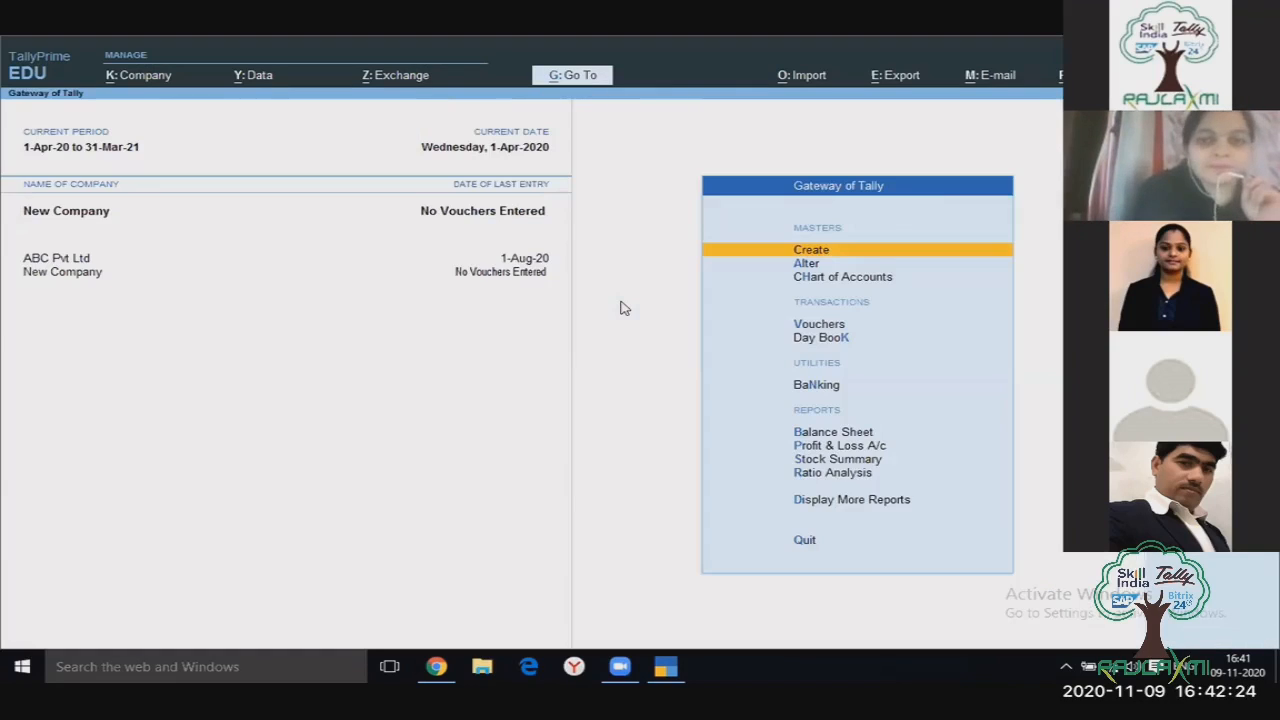
Step: View the list of ledgers in the Chart of Accounts and close it
key(Down)
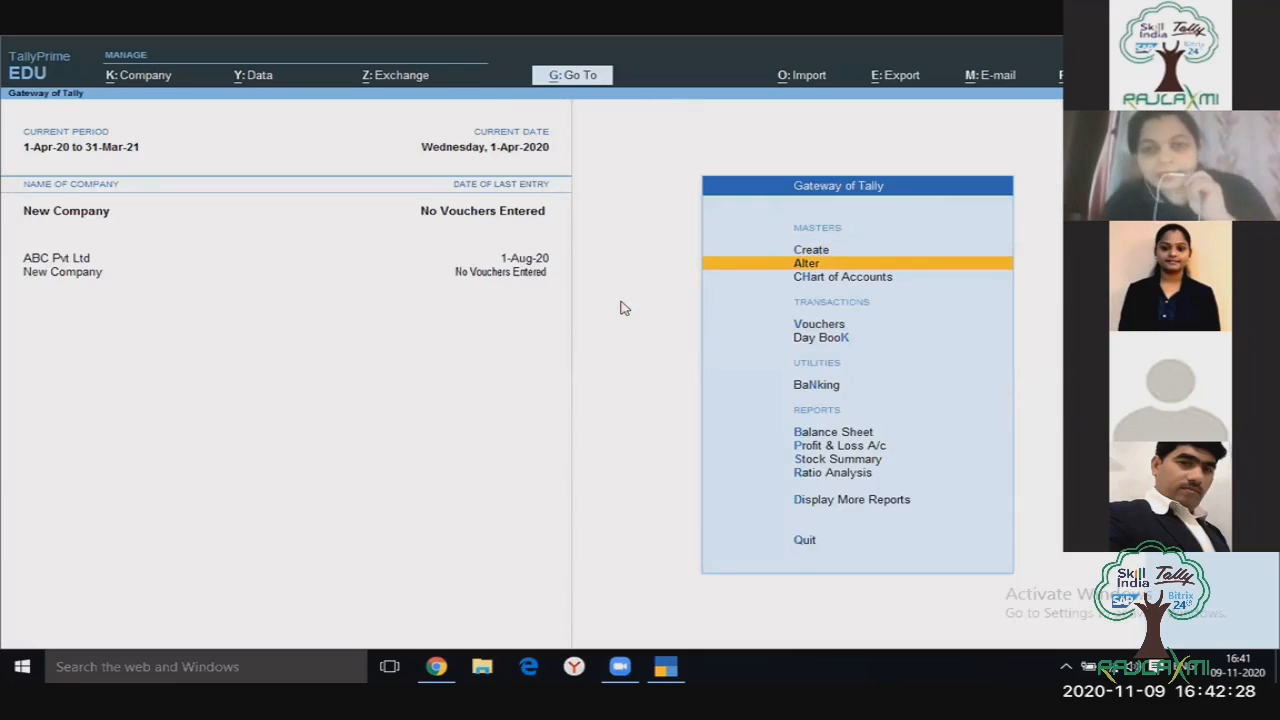
key(Down)
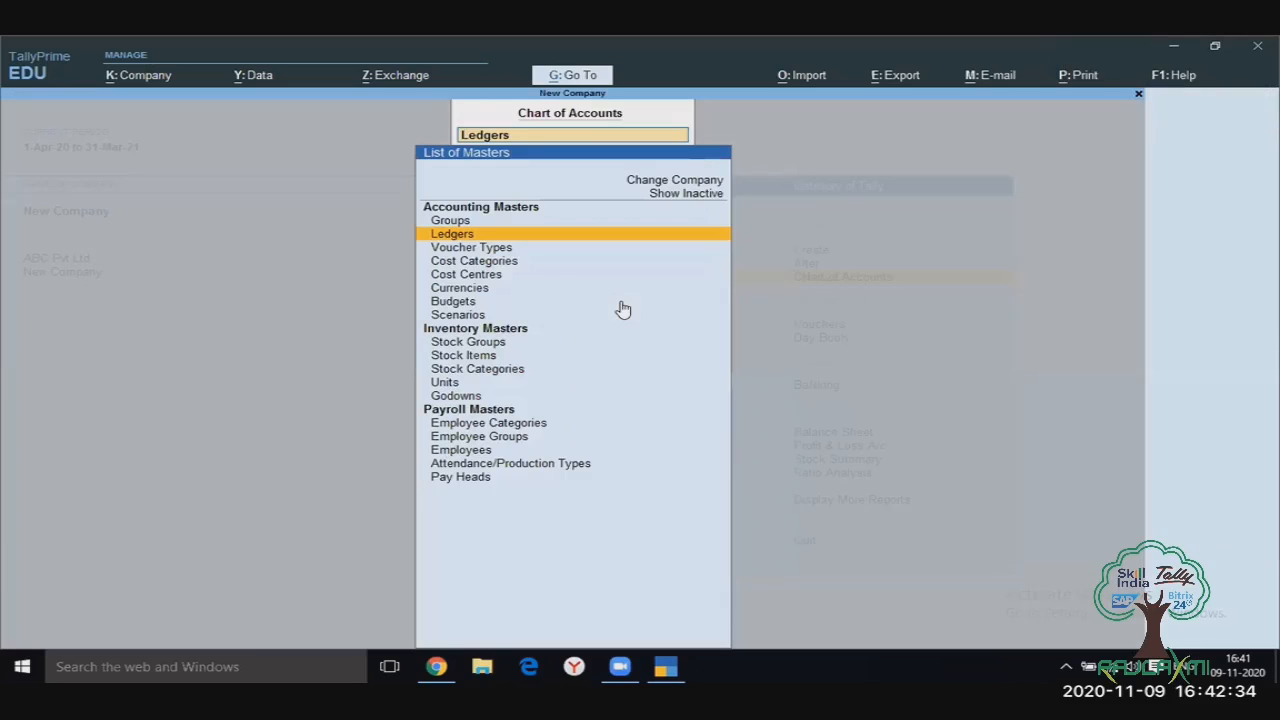
key(Return)
key(Return)
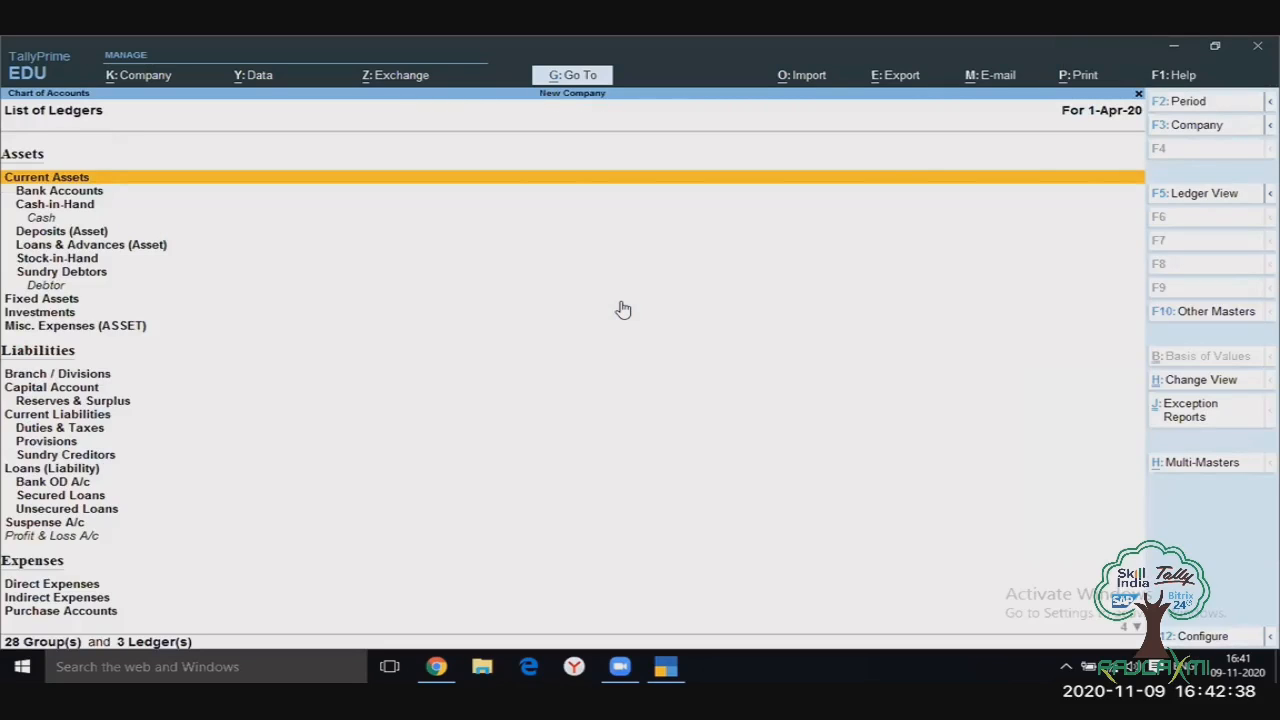
key(Escape)
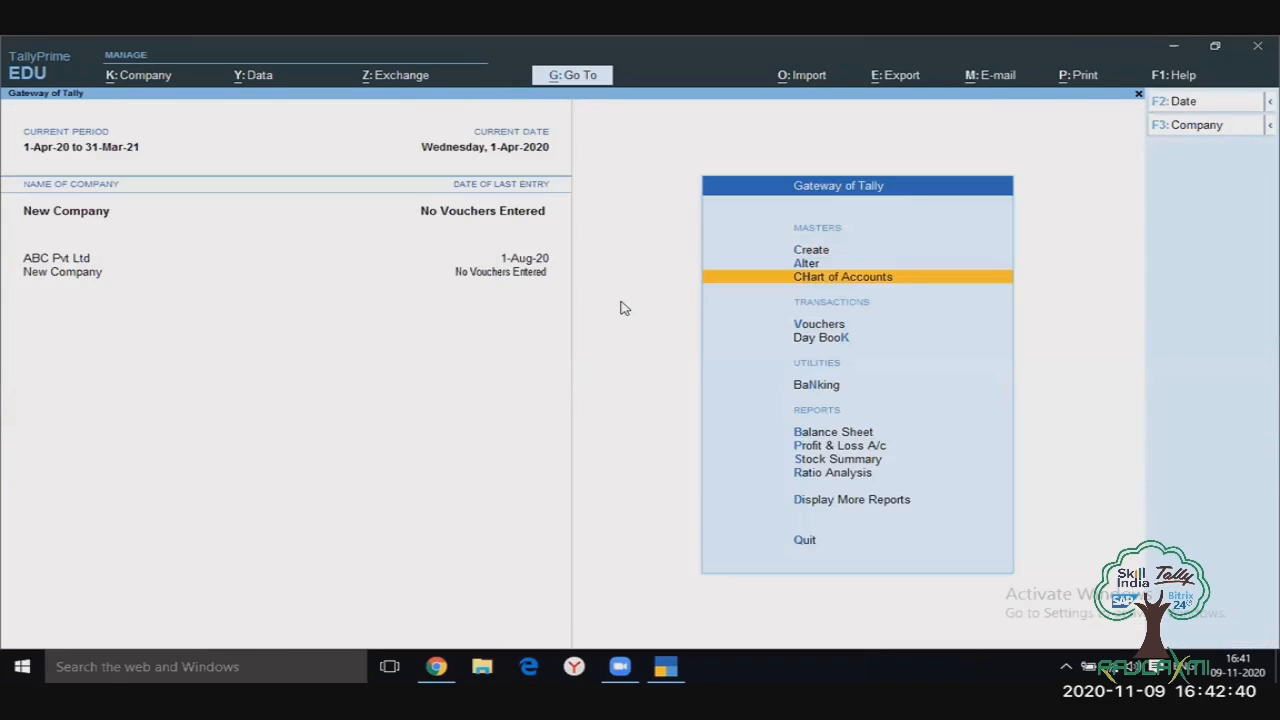
Step: View the list of stock items in the Chart of Accounts and close it
key(Return)
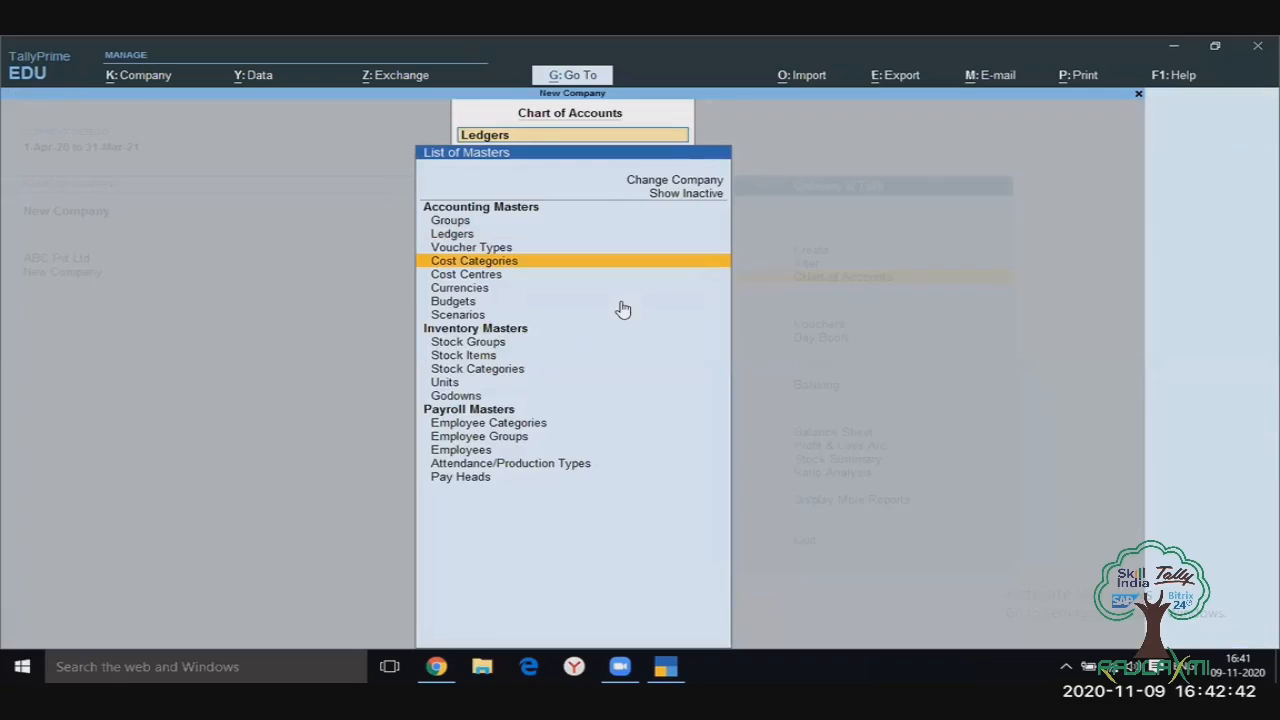
key(Down)
key(Down)
key(Down)
key(Down)
key(Down)
key(Return)
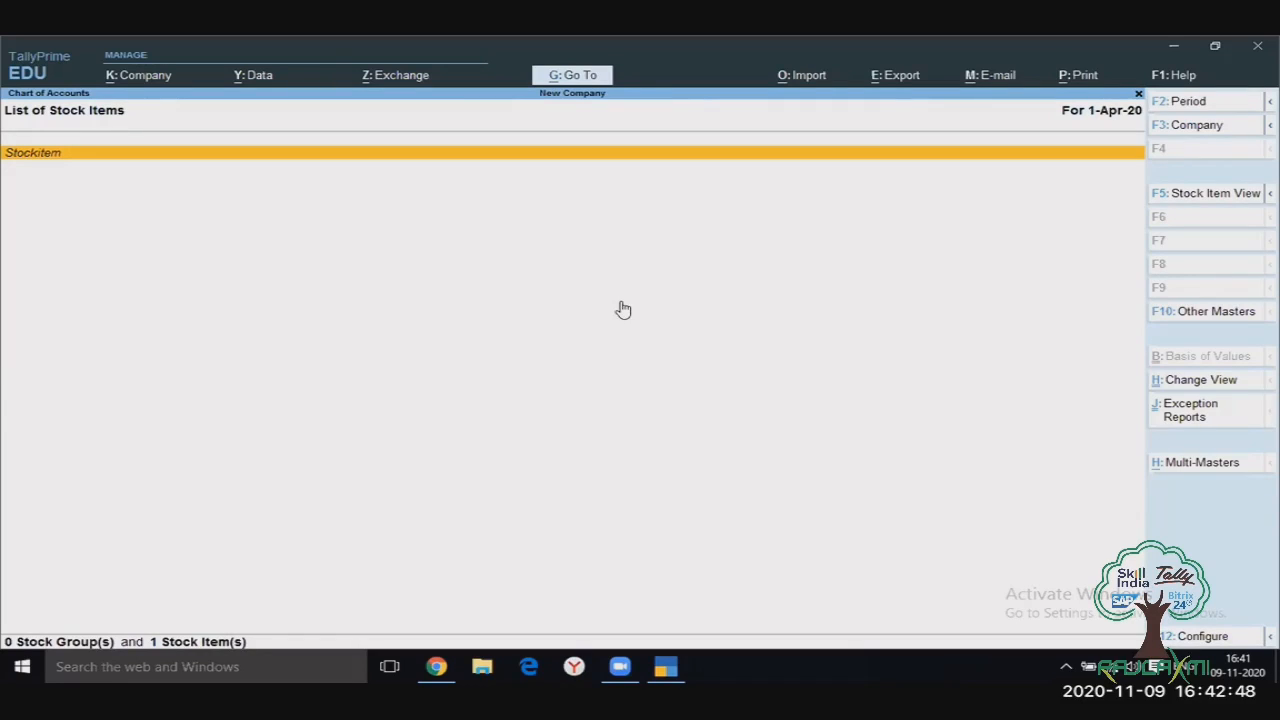
key(Escape)
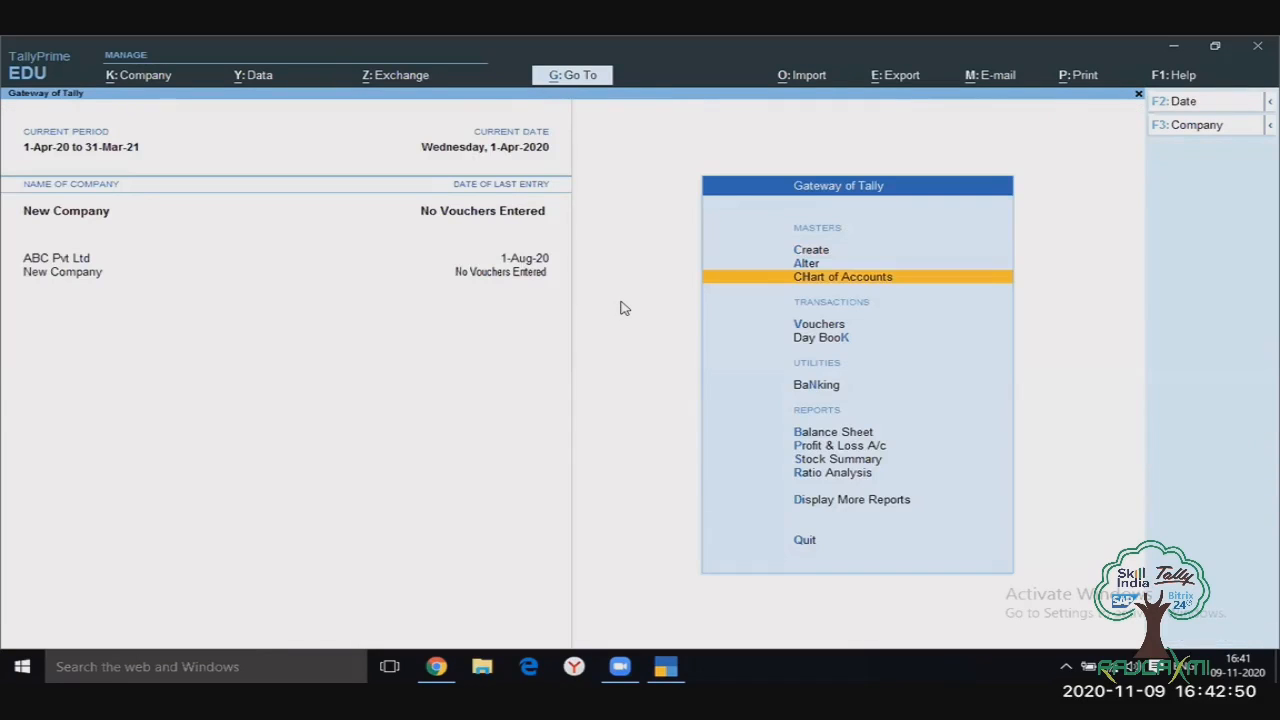
Step: Start a payment voucher and create a ledger named TRAVELLING EXP. under Indirect Expenses for its debit entry
key(Down)
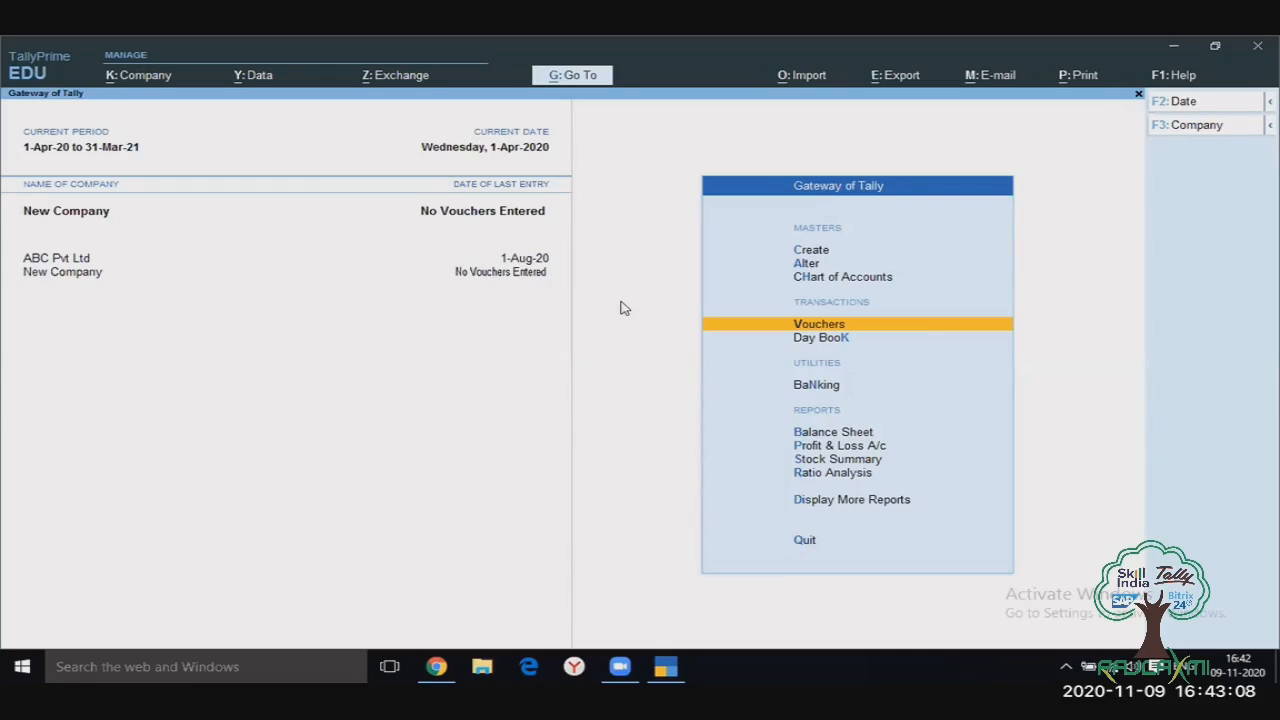
key(Return)
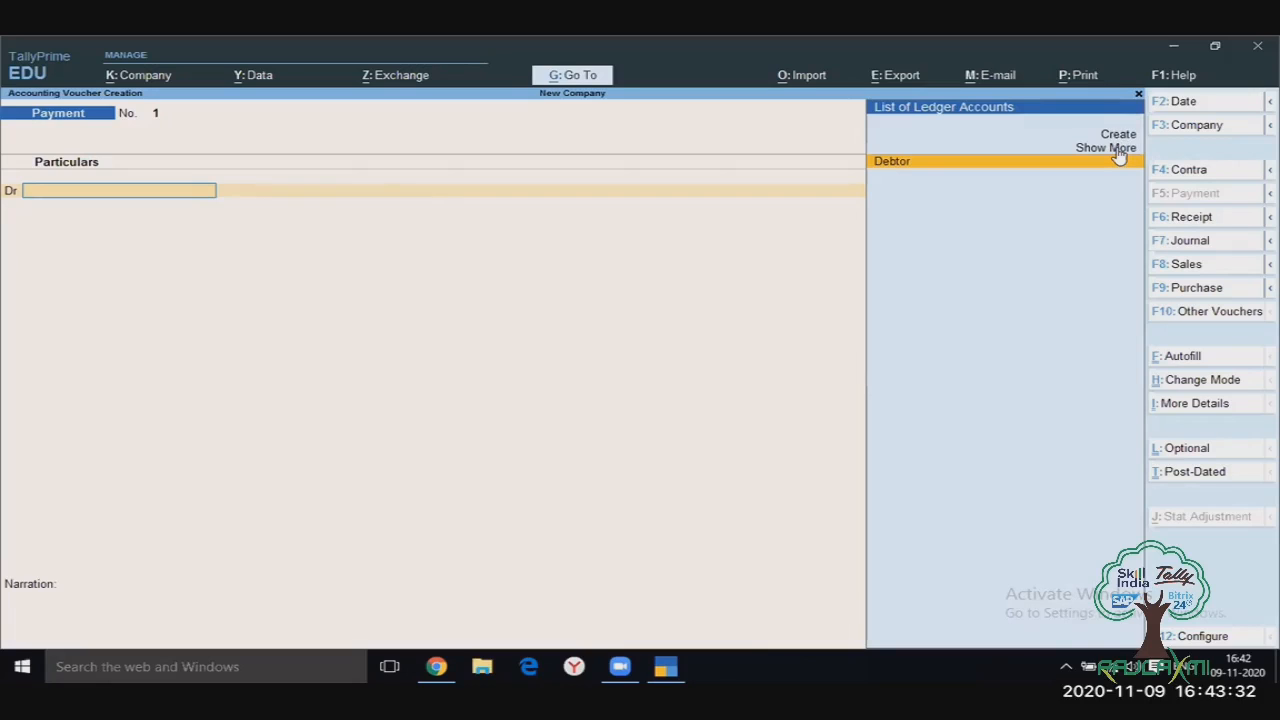
key(alt+c)
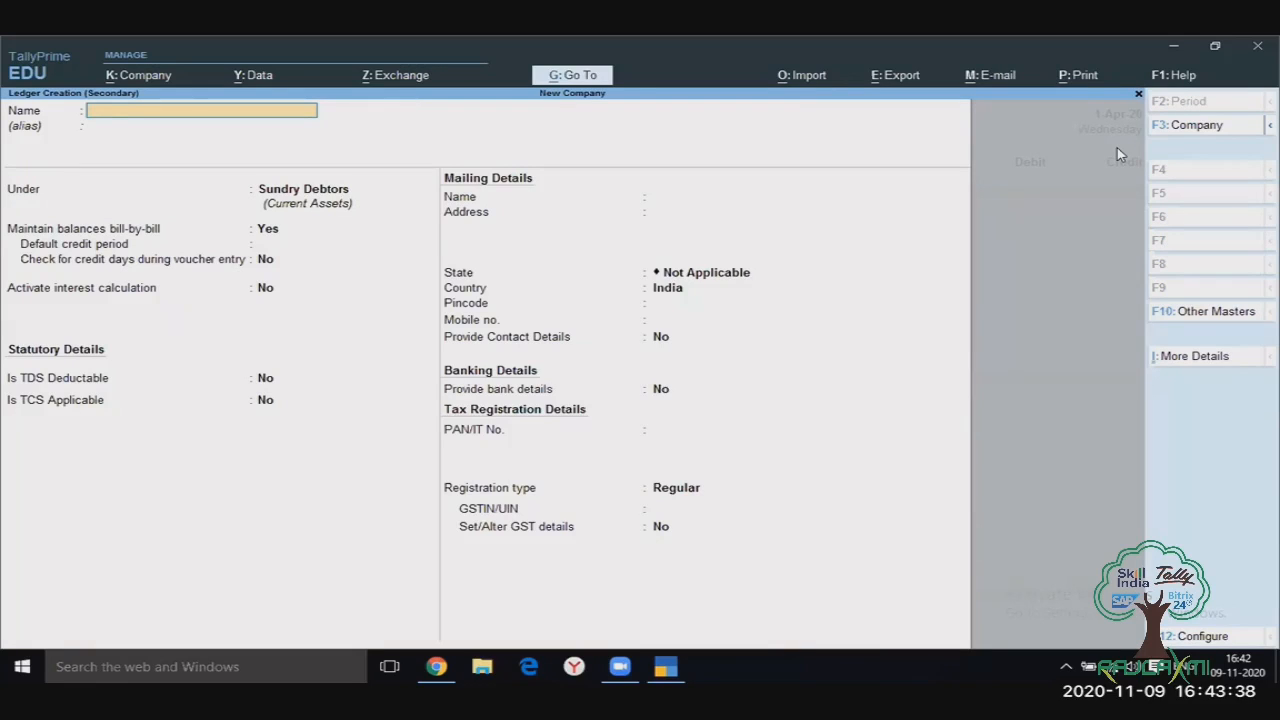
text(TRAVELLING EXP)
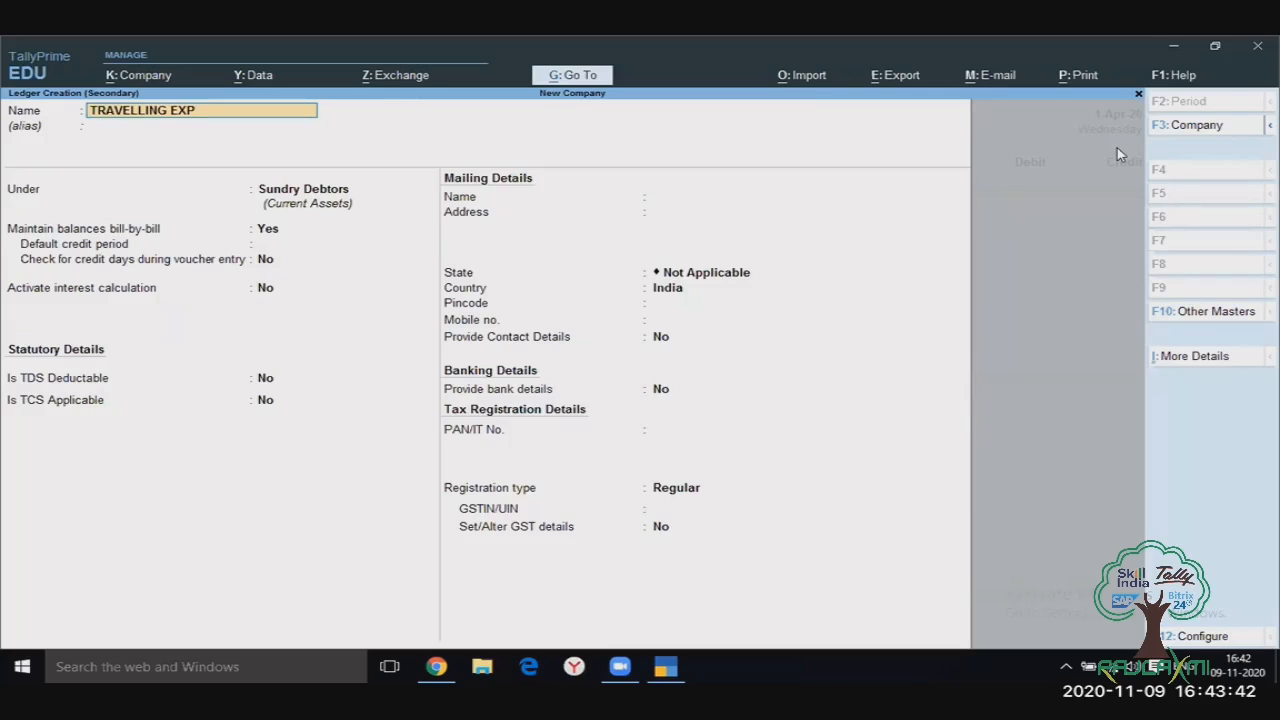
text(.)
key(Return)
key(Return)
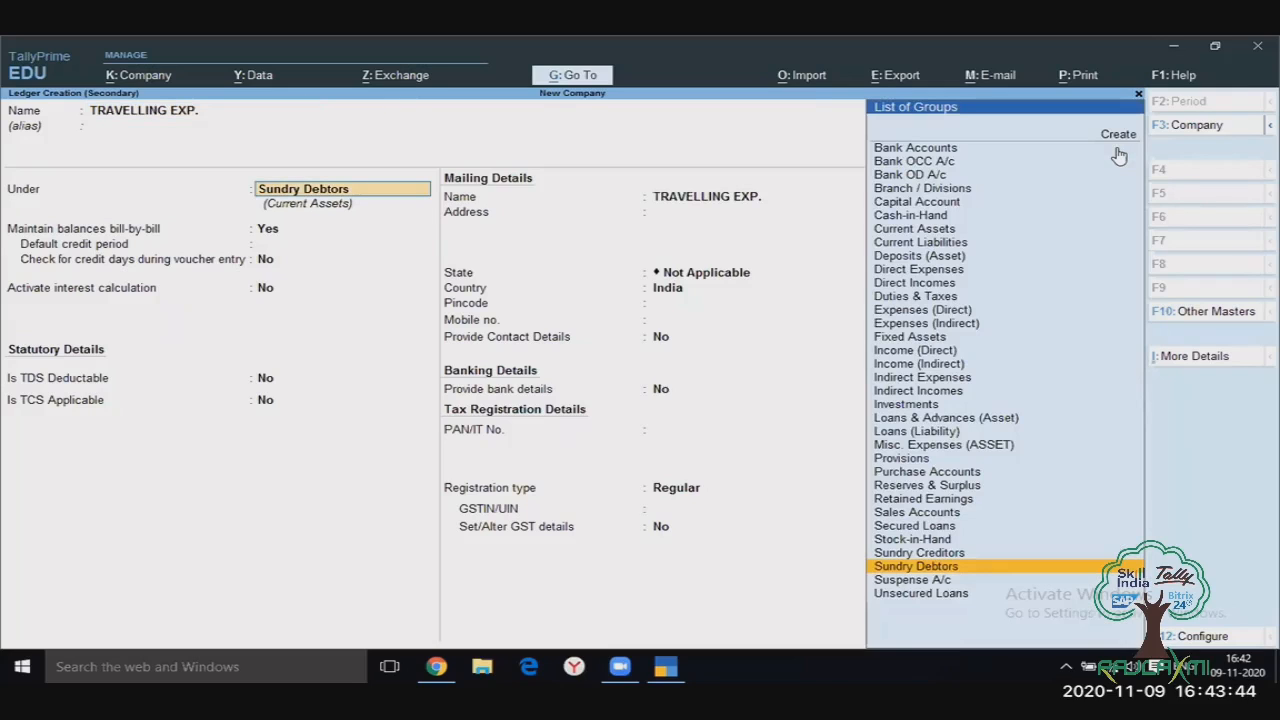
text(IND)
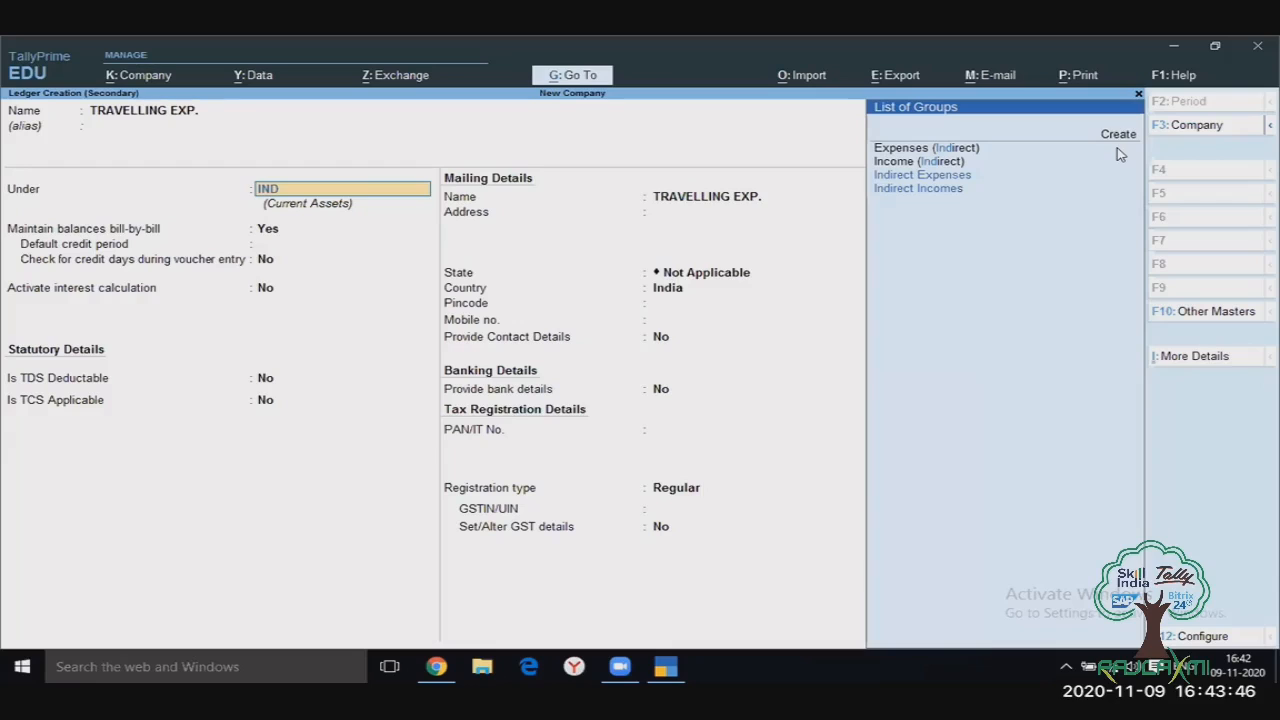
key(Return)
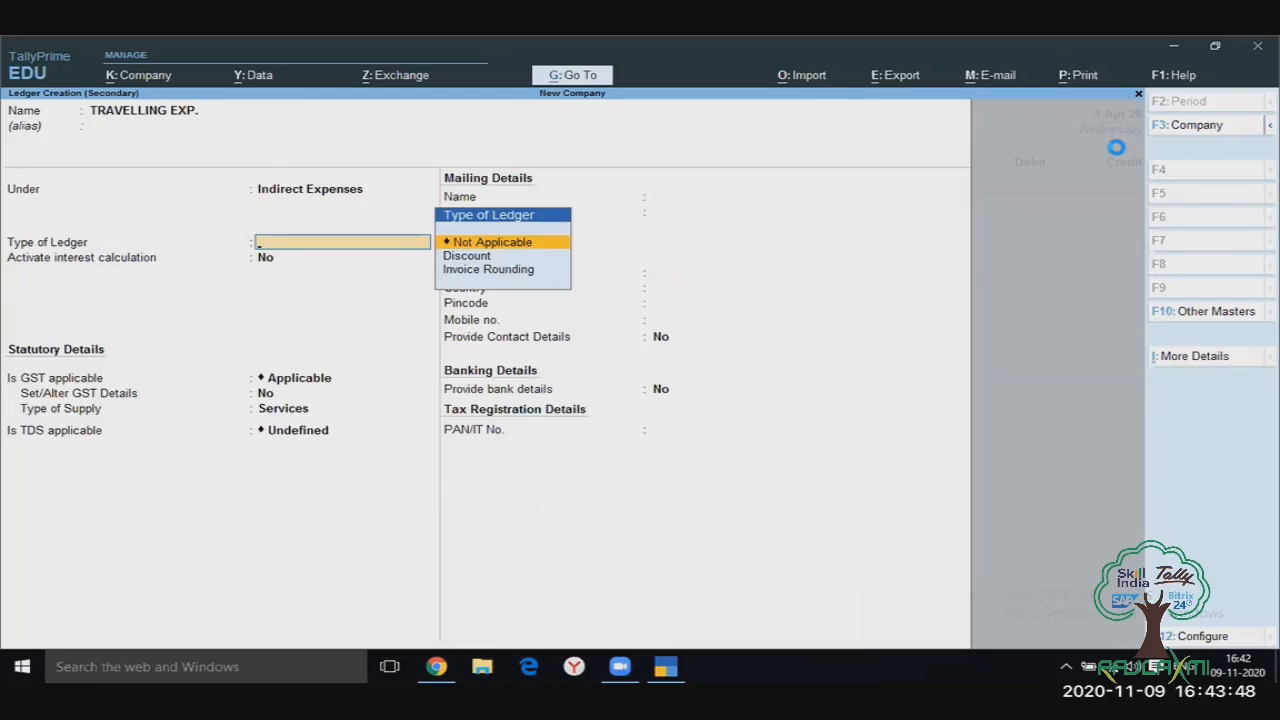
key(ctrl+a)
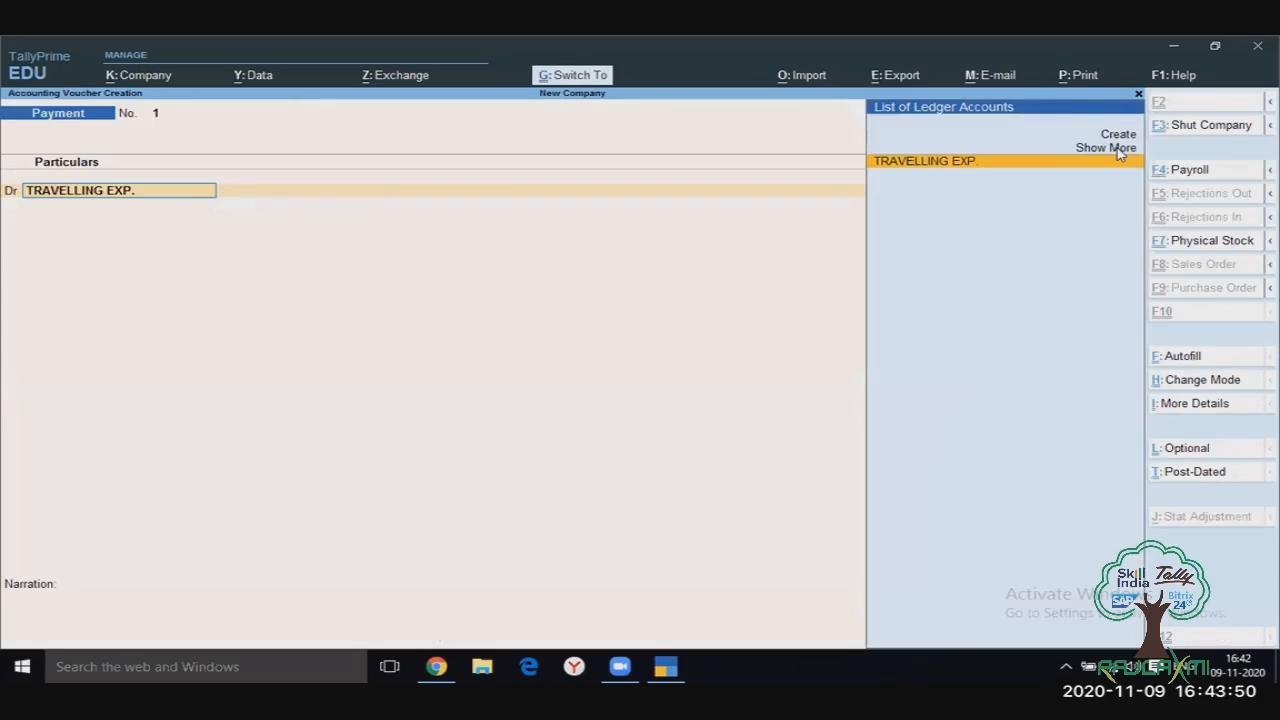
Step: Debit TRAVELLING EXP. with 1000 and leave the cost centre allocation without creating a cost centre
key(Return)
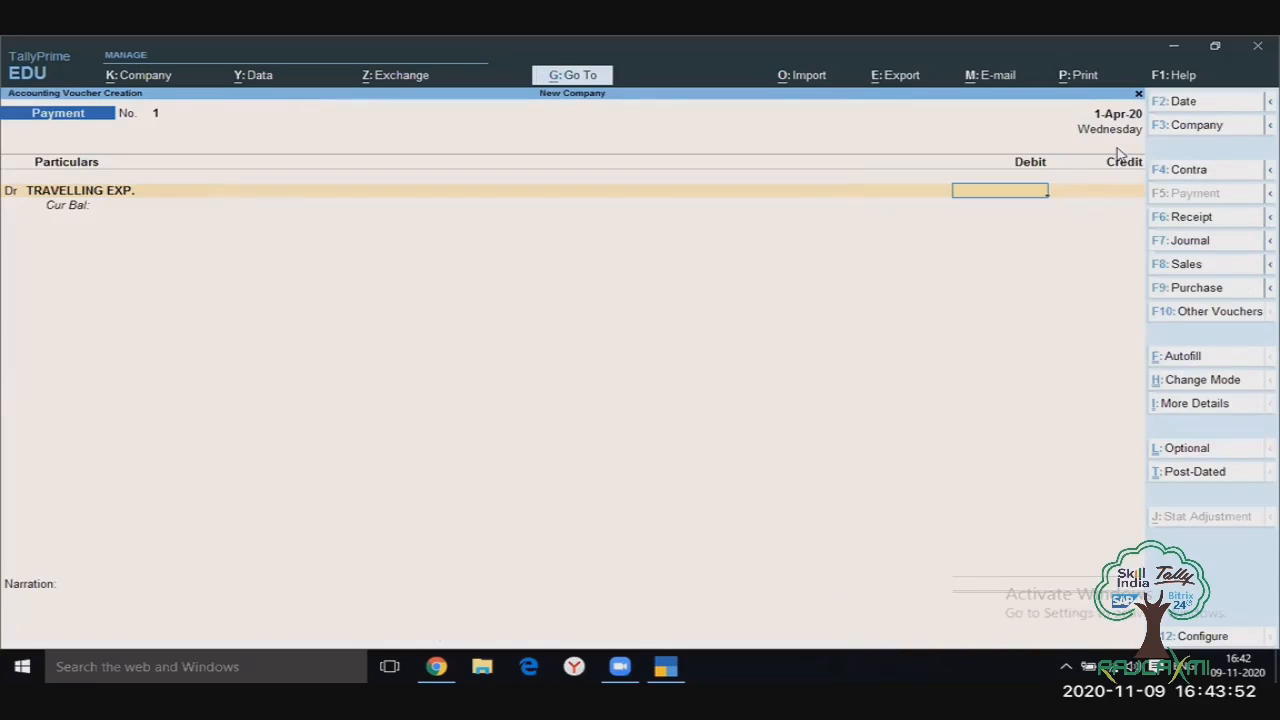
text(1000)
key(Return)
key(Return)
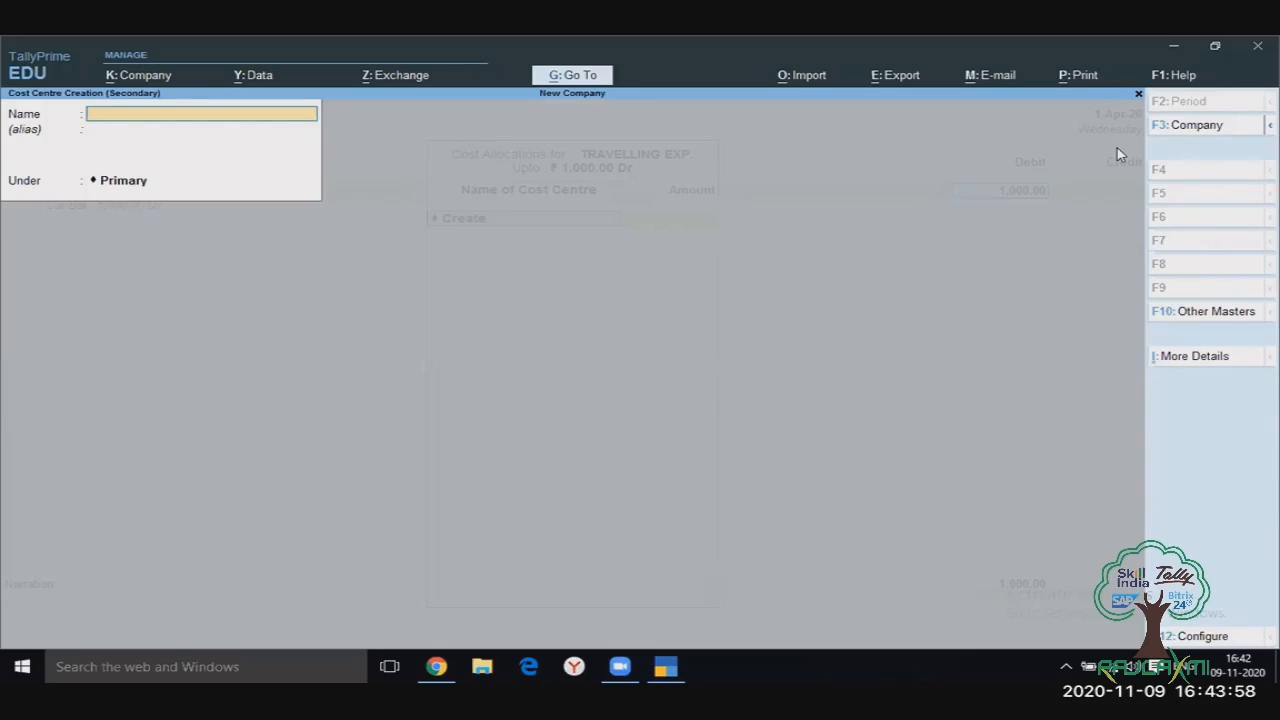
key(Escape)
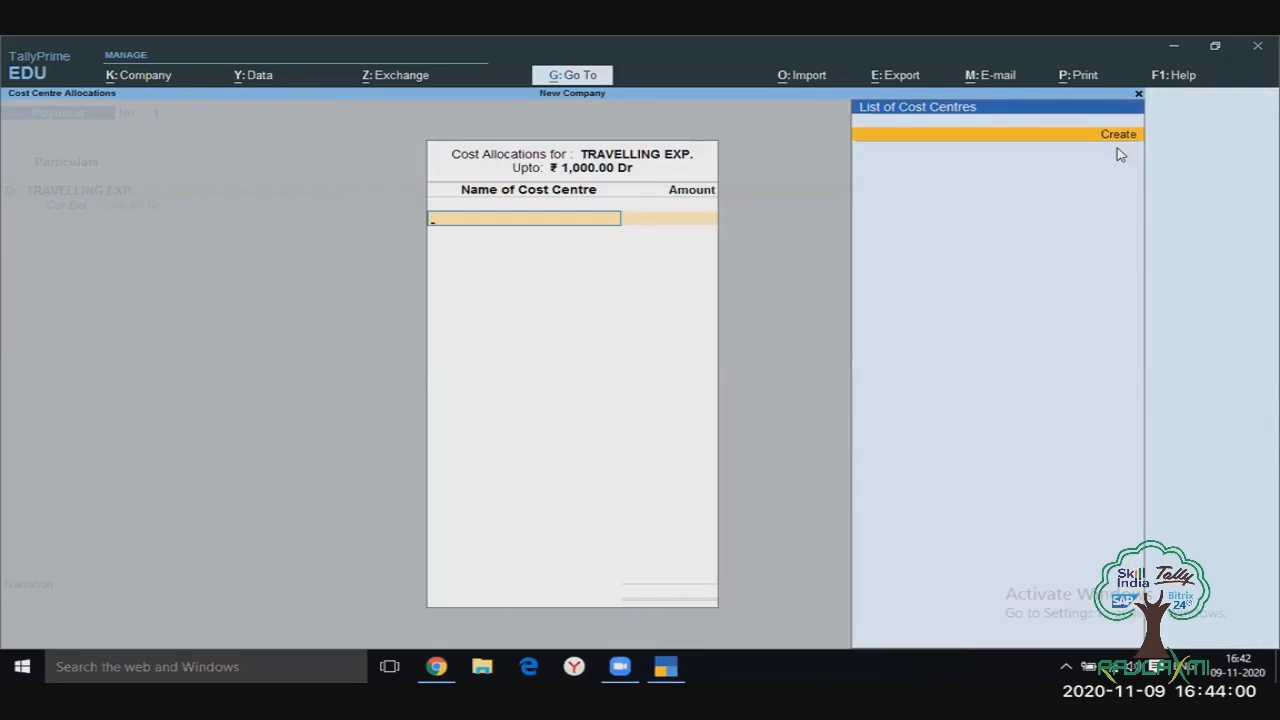
key(Escape)
key(y)
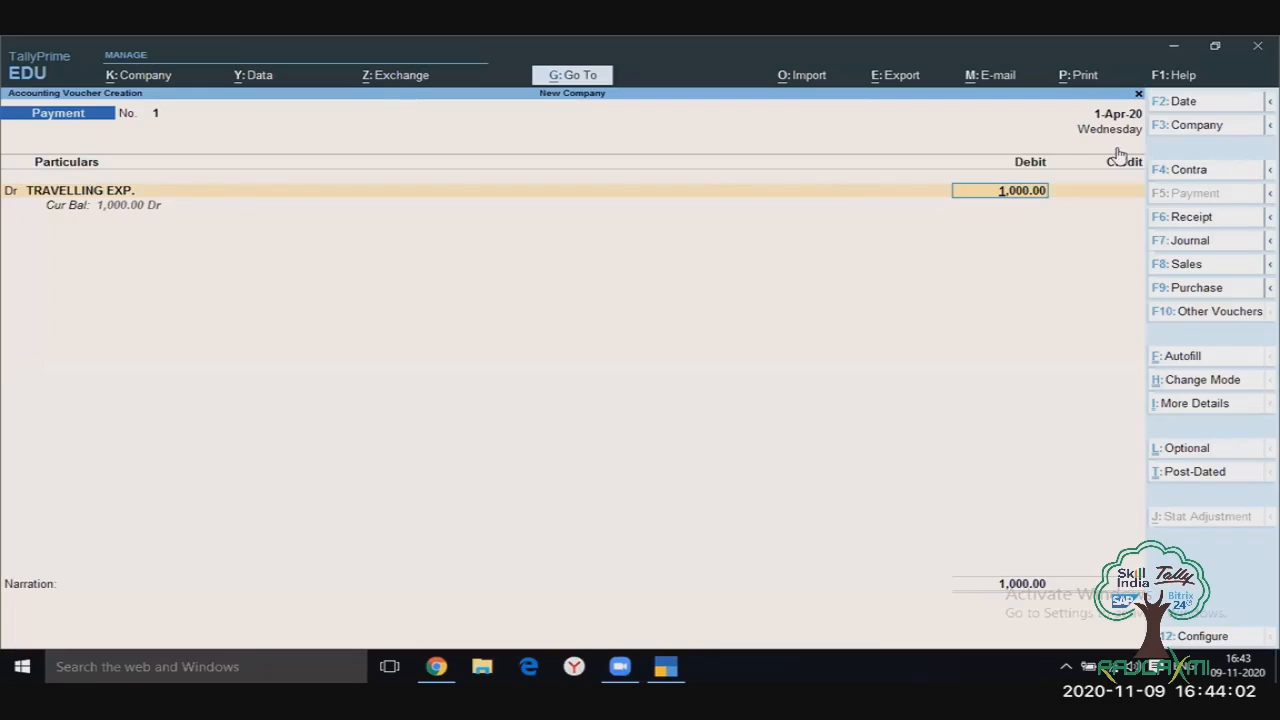
Step: Alter the TRAVELLING EXP. ledger from the voucher so that cost centres are applicable is No, and save it
key(shift+Tab)
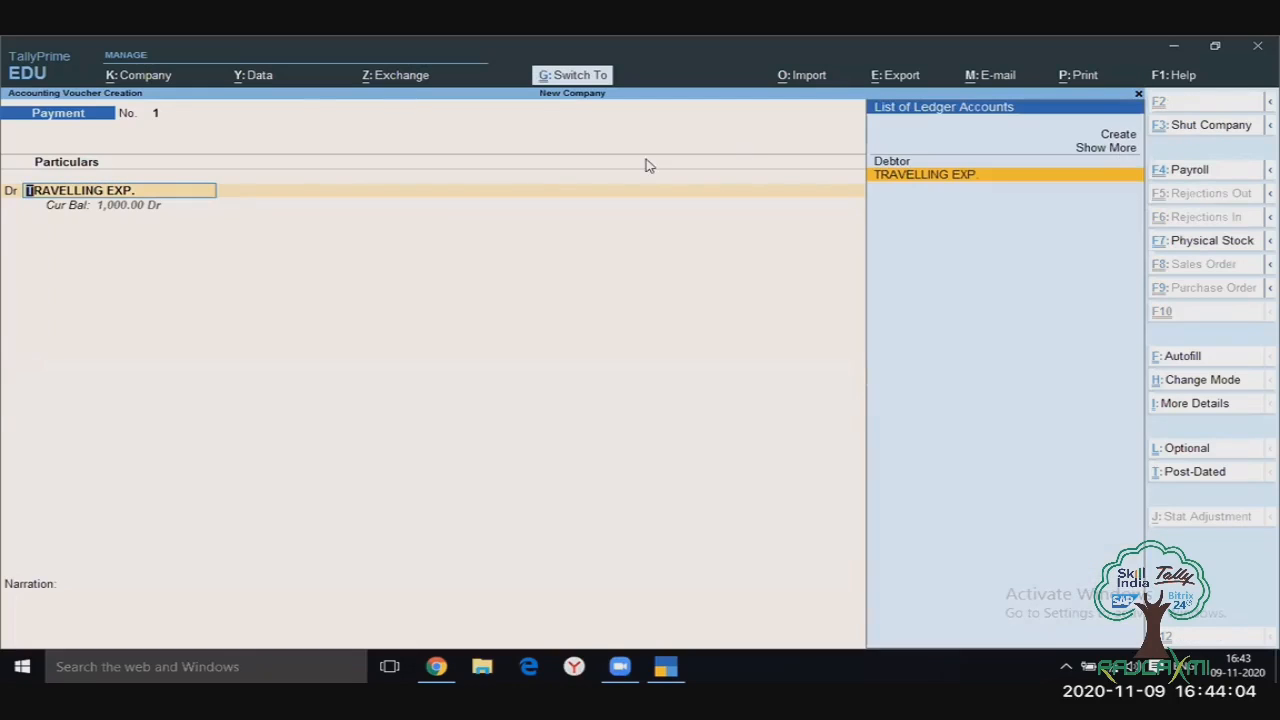
key(ctrl+Return)
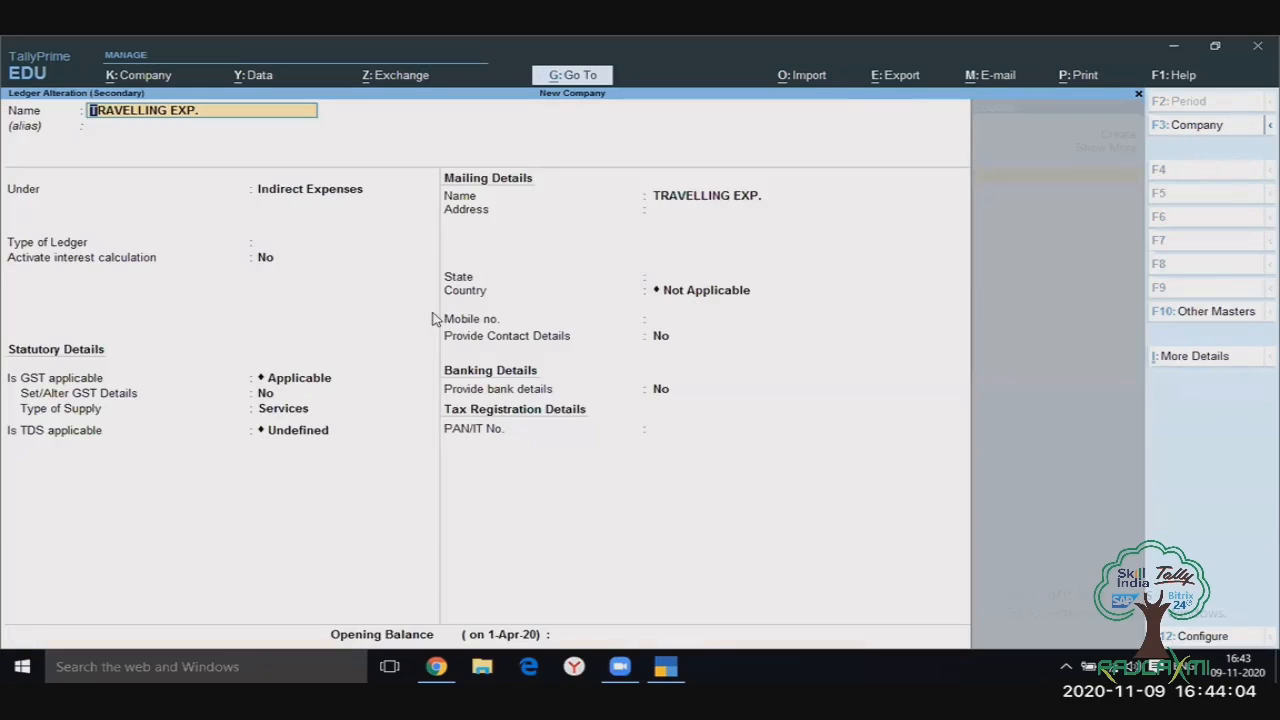
click(1208, 360)
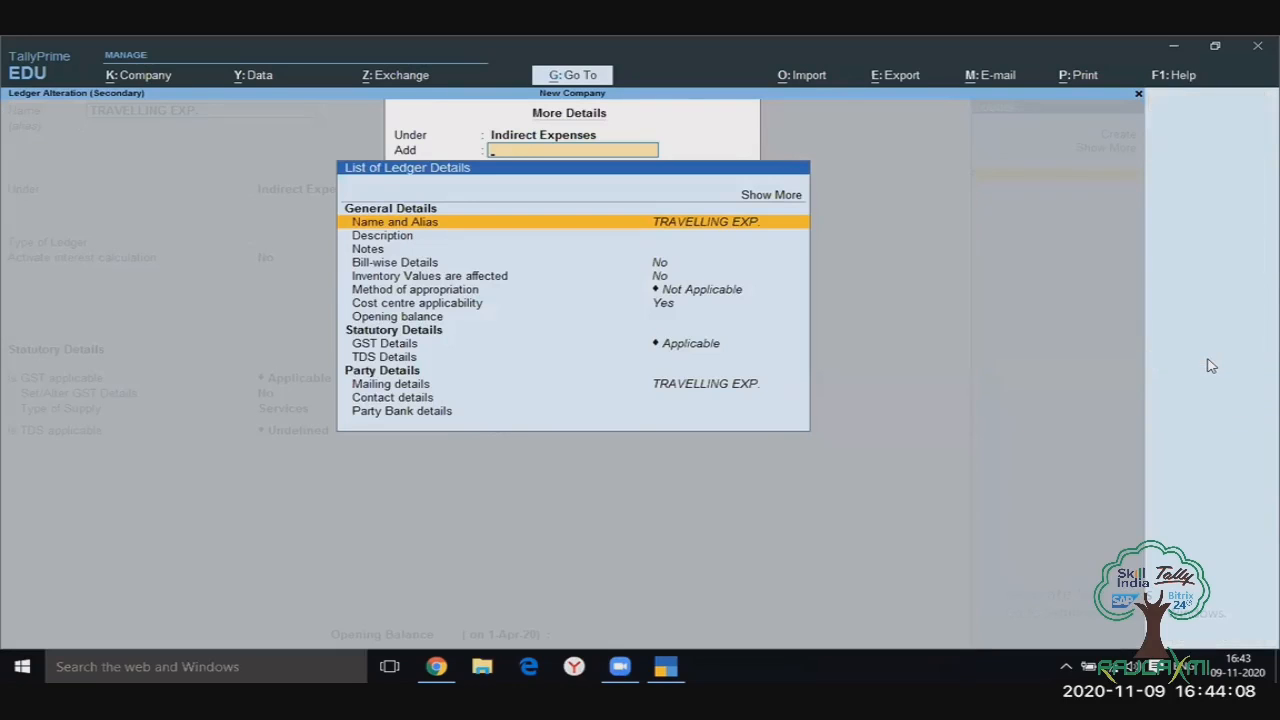
click(660, 309)
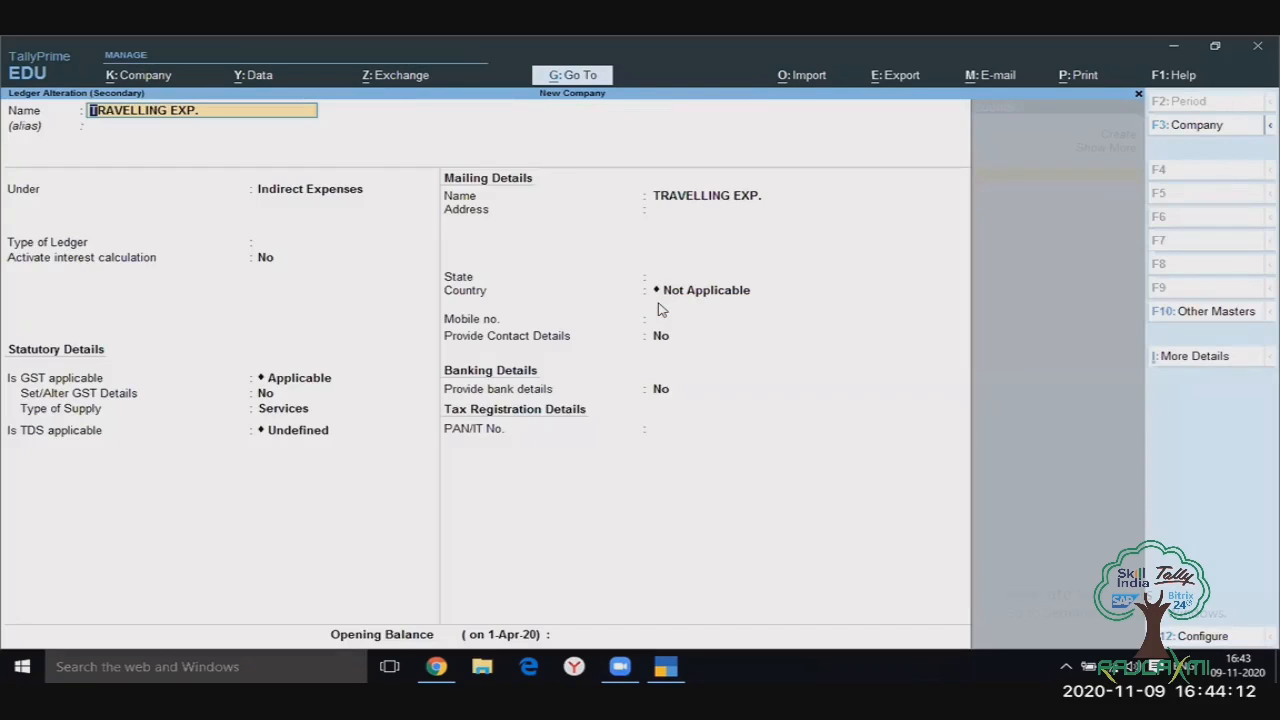
click(1190, 357)
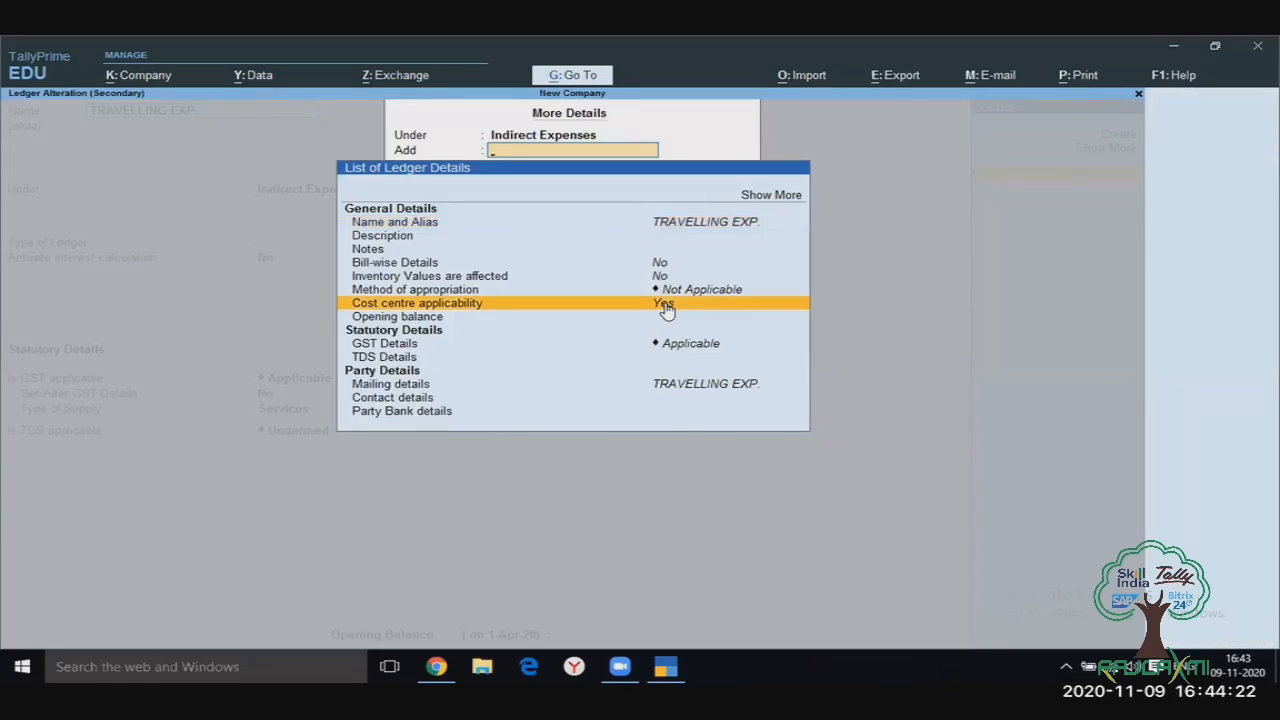
text(N)
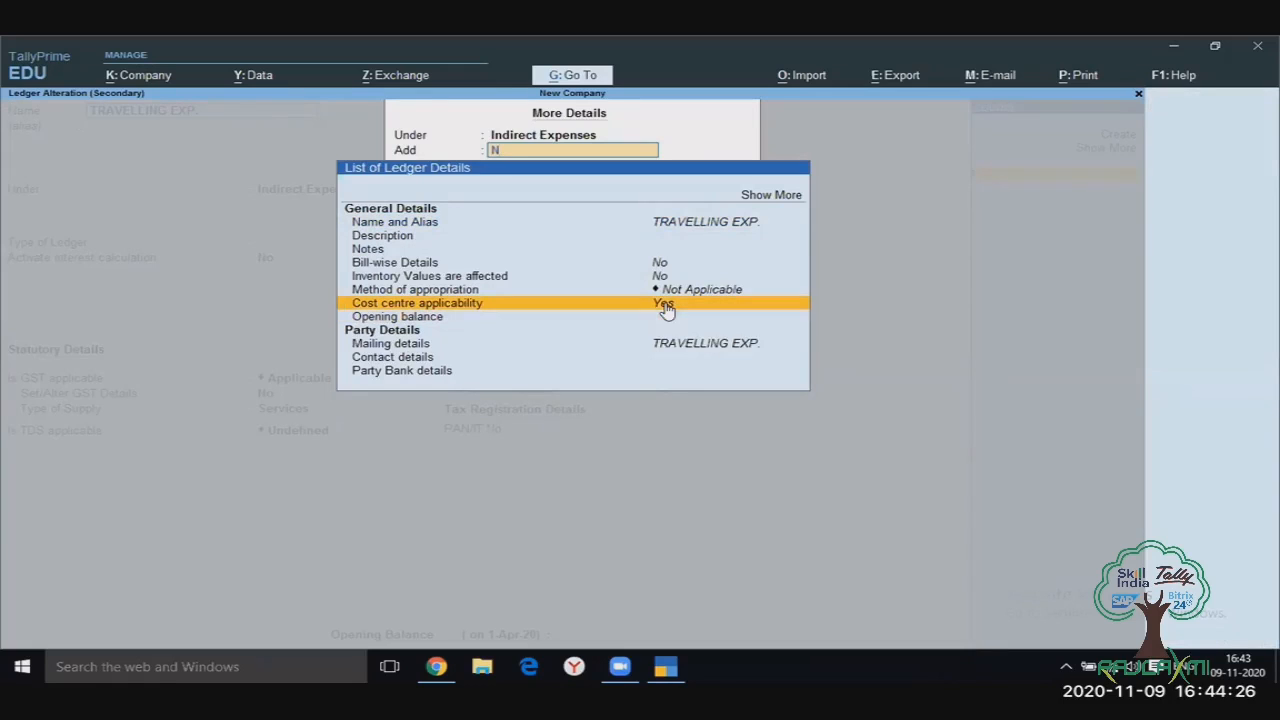
click(667, 306)
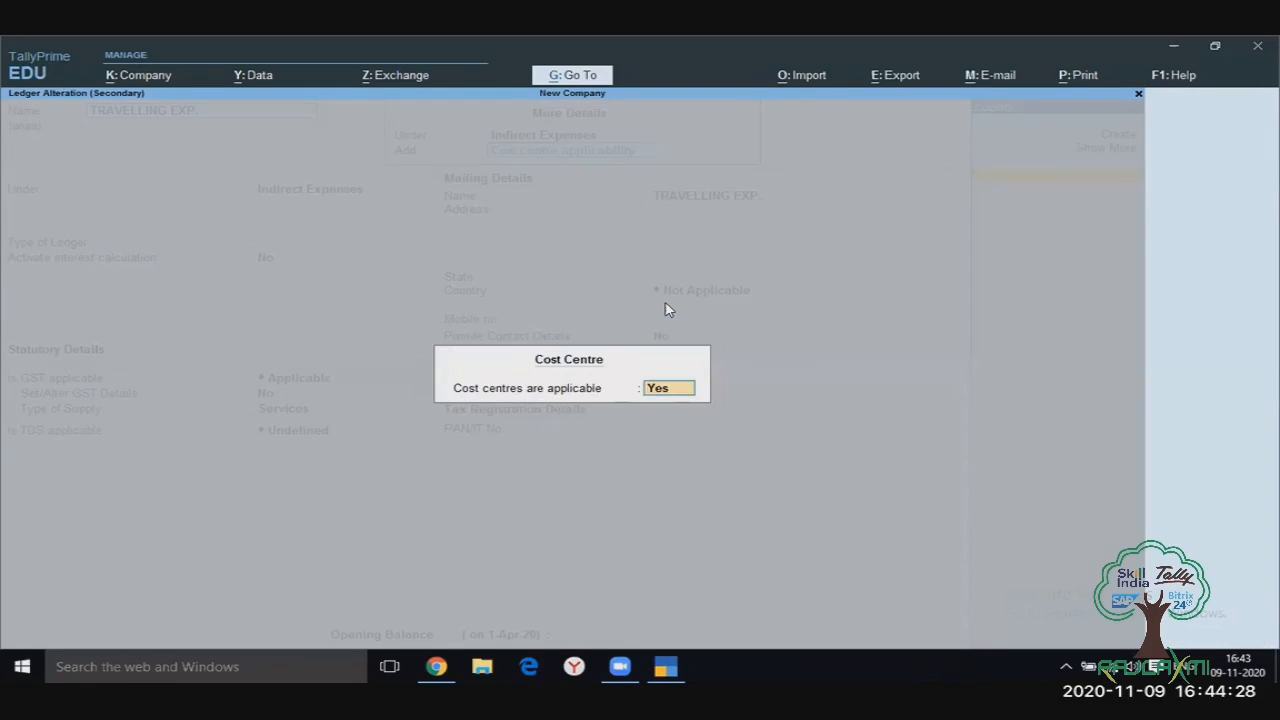
text(N)
key(Return)
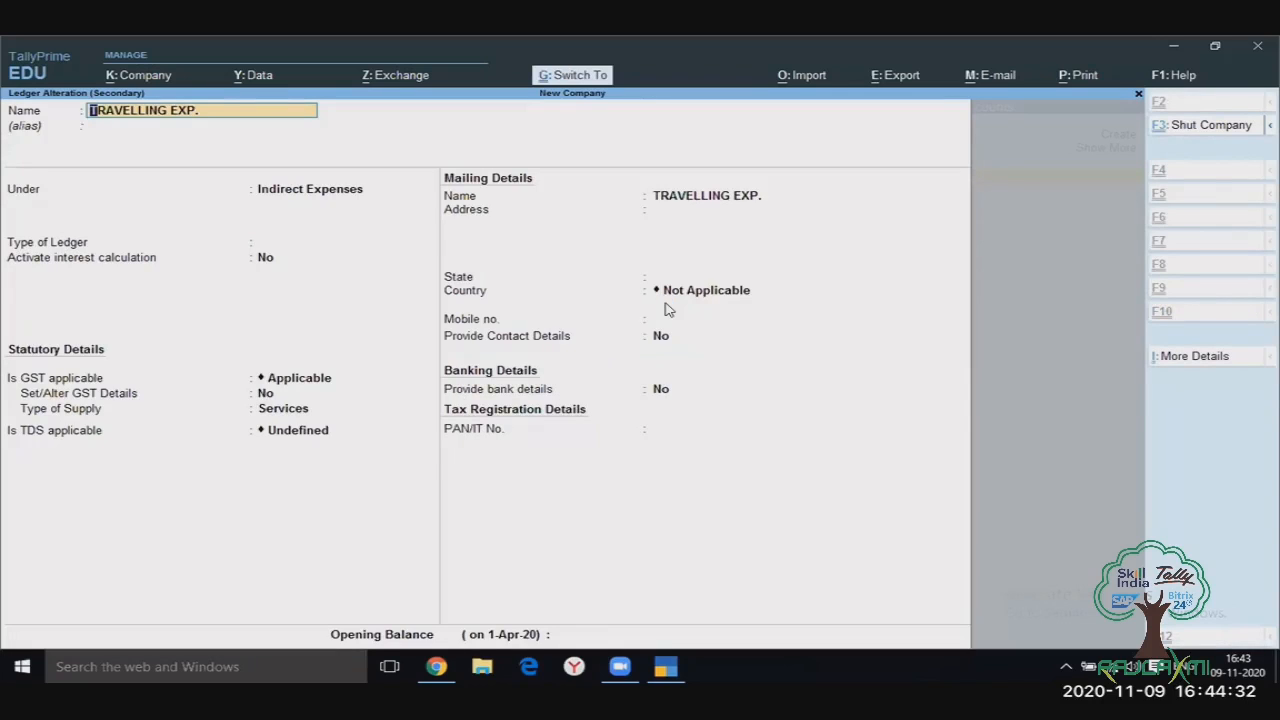
key(ctrl+a)
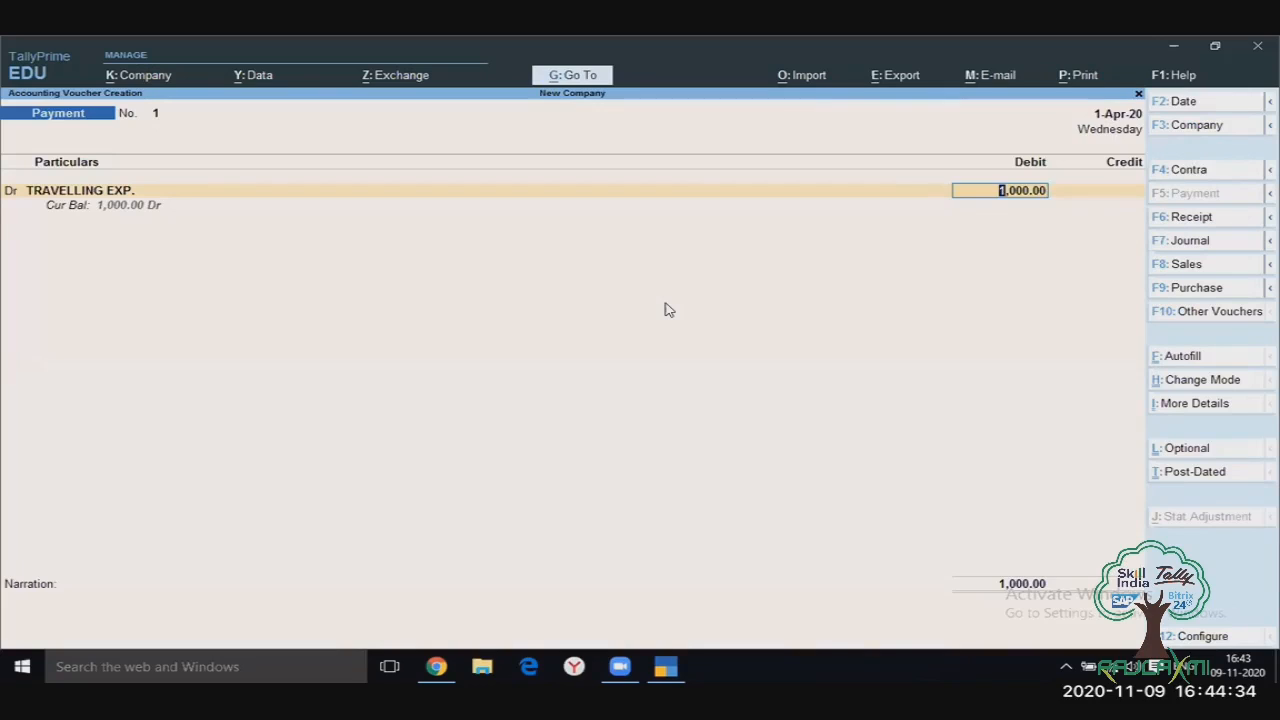
Step: Credit Cash with 1,000.00, leave the narration blank and save the payment voucher
key(Return)
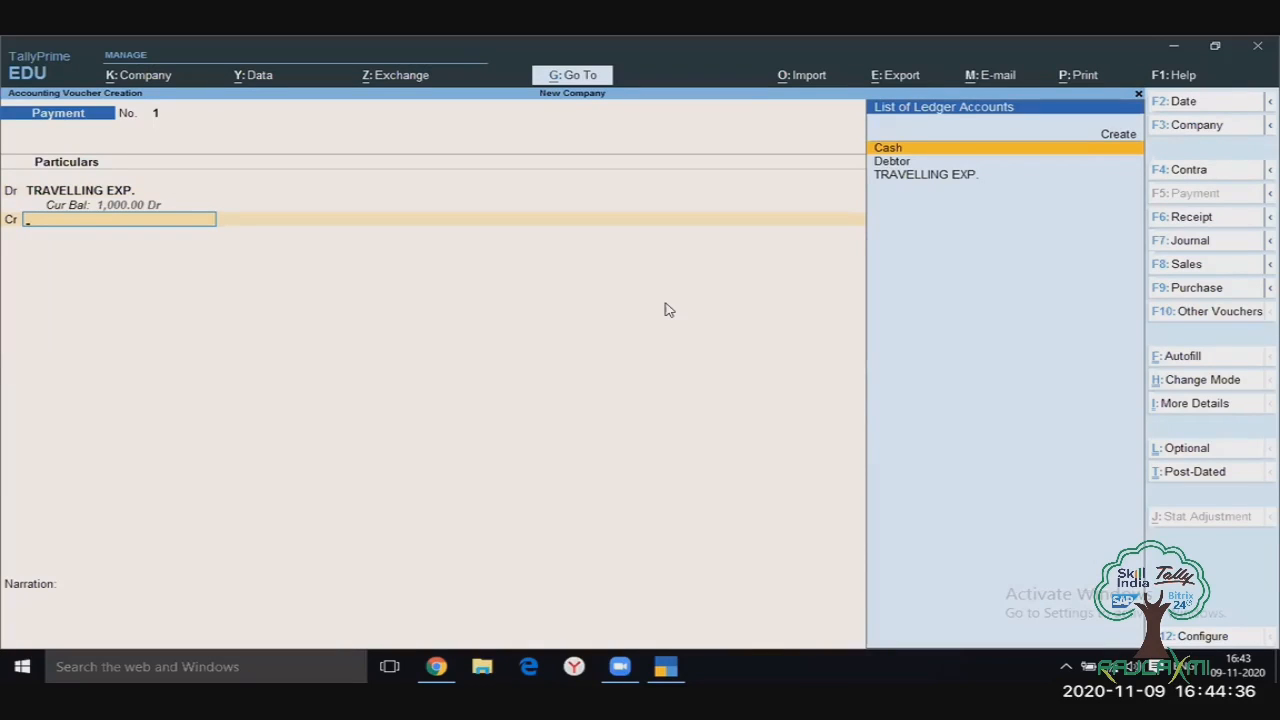
key(Down)
key(Up)
key(Return)
key(Return)
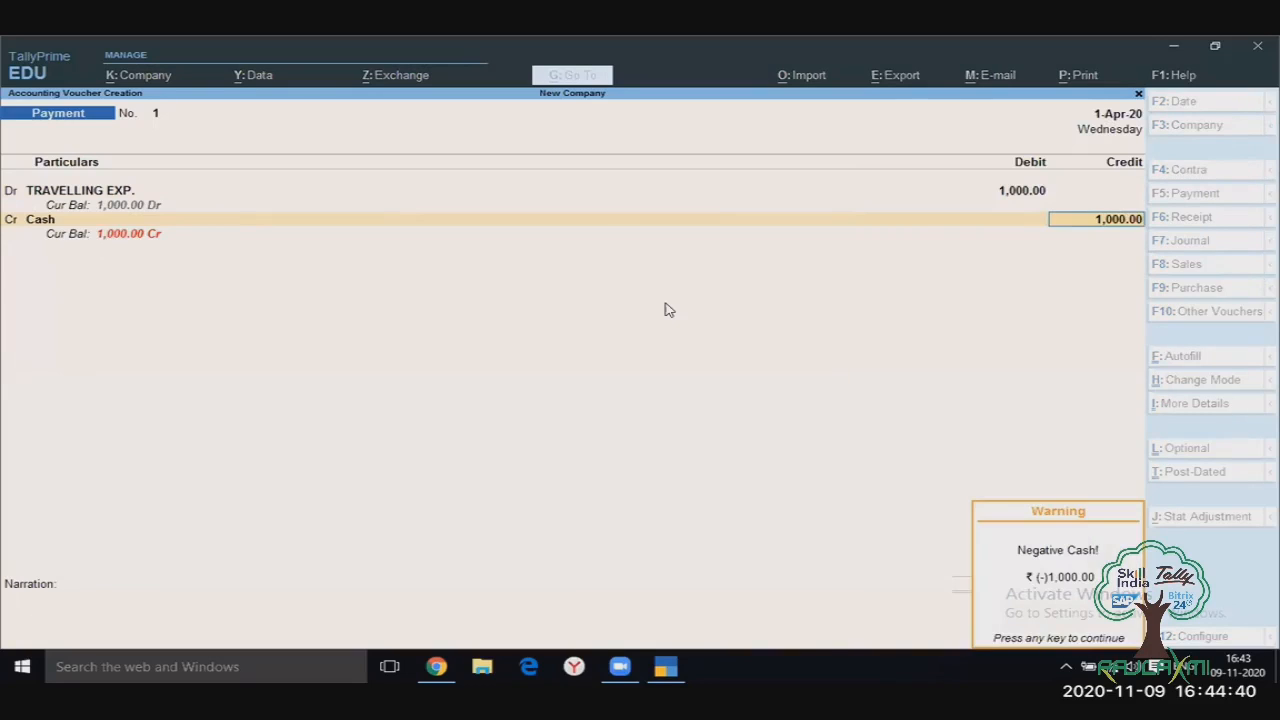
key(Return)
key(Return)
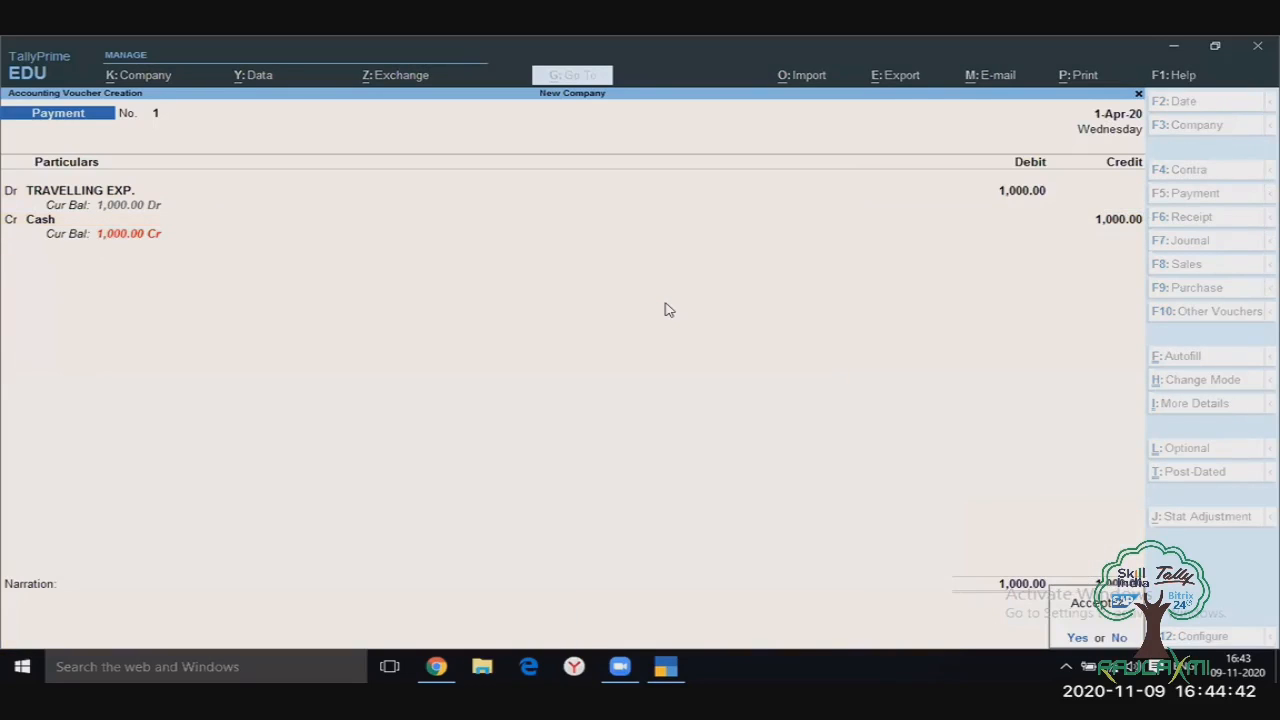
key(Return)
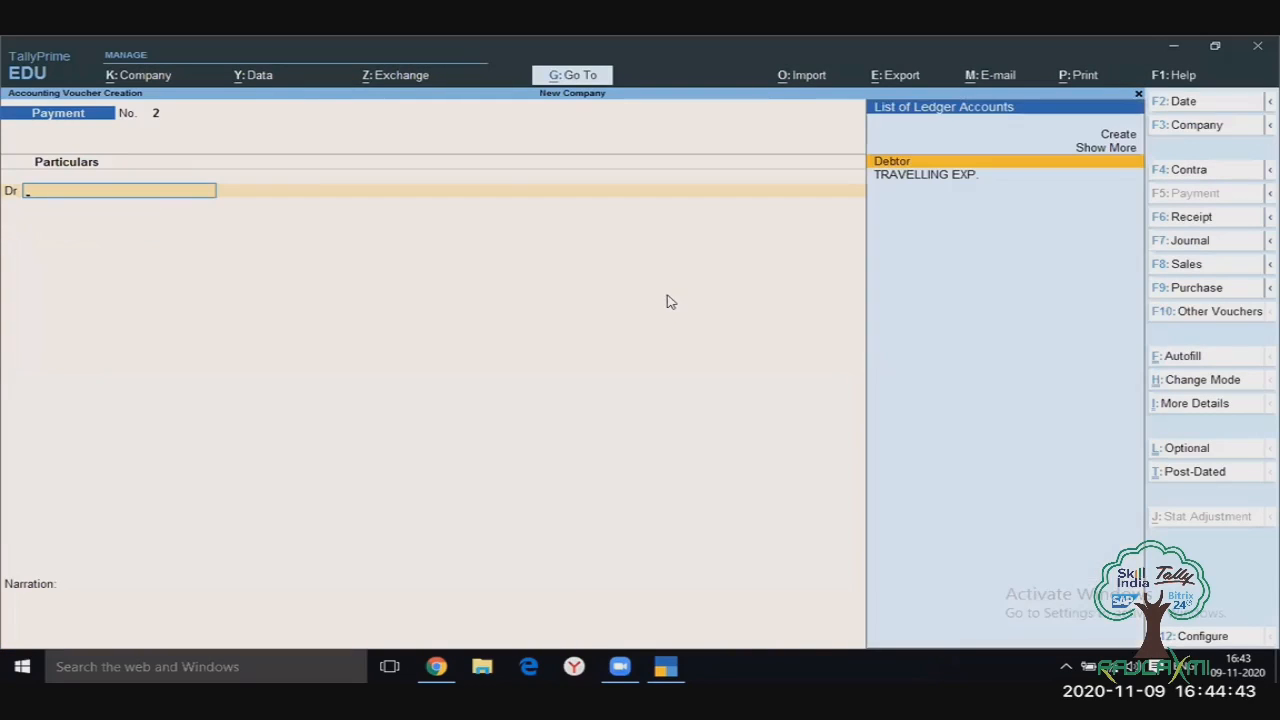
Step: Start a sales voucher with Debtor as the party, leaving the dispatch details blank and accepting the default party details
click(1210, 268)
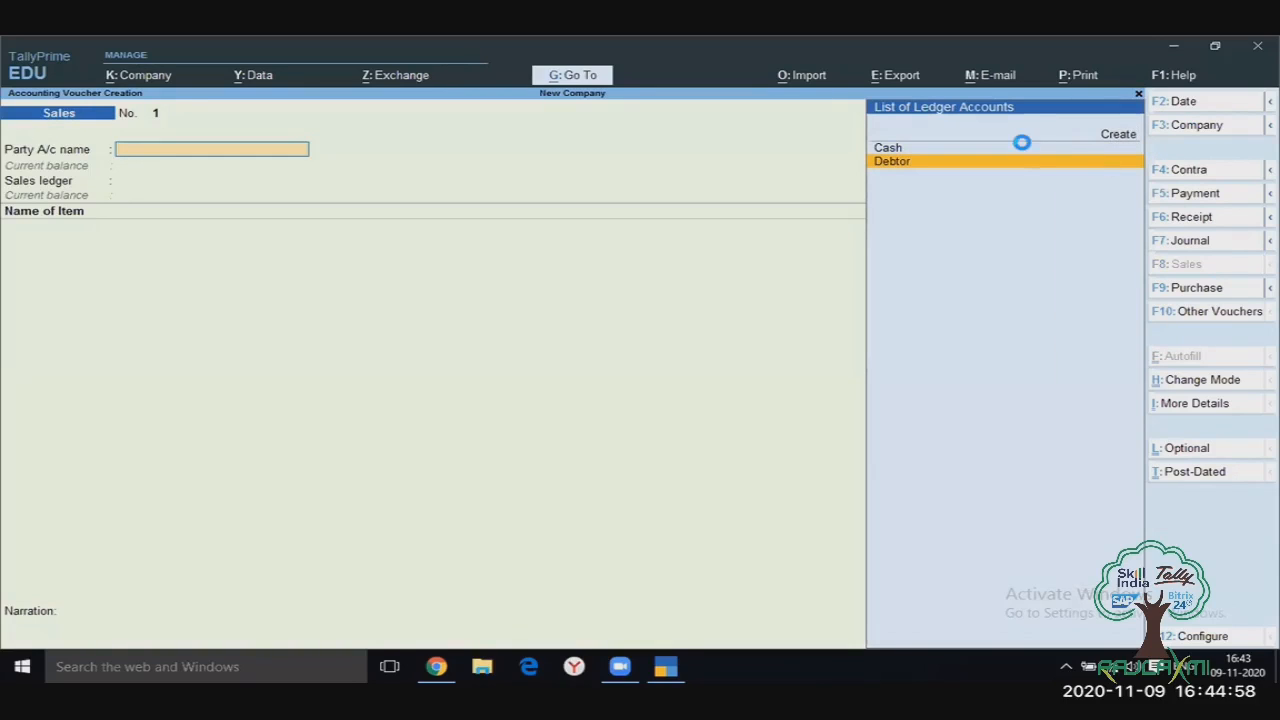
key(Return)
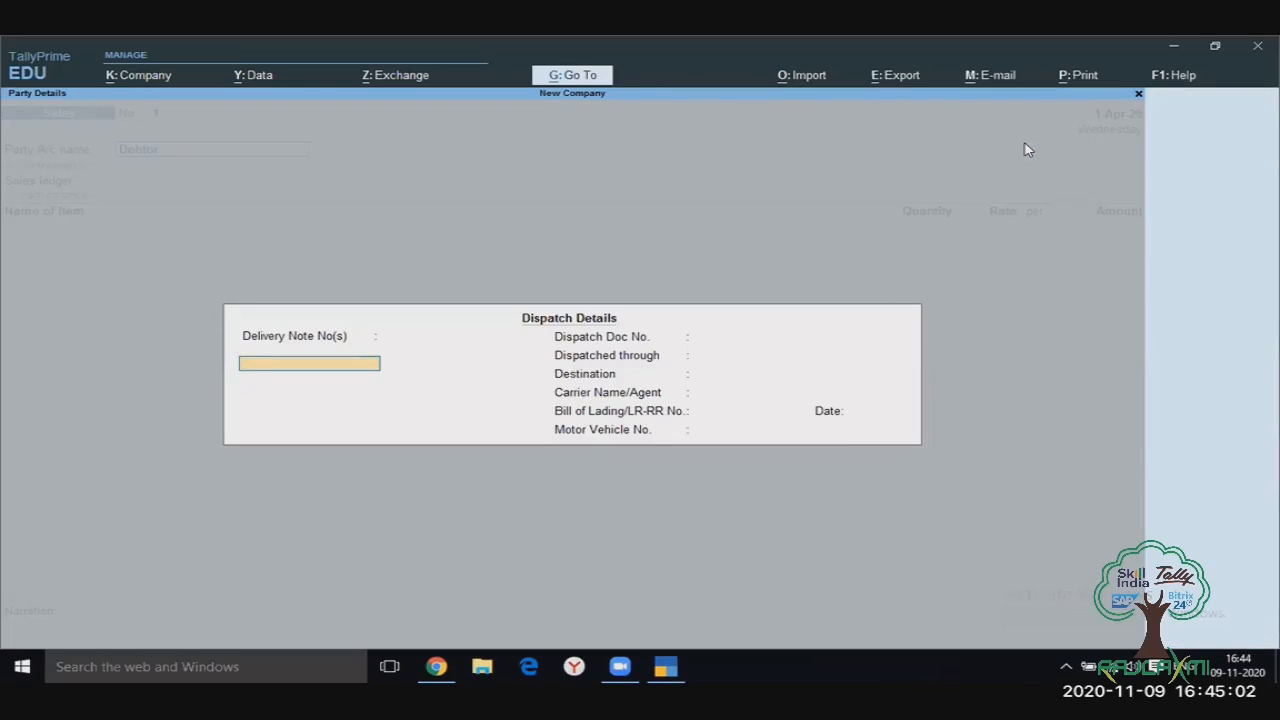
key(Return)
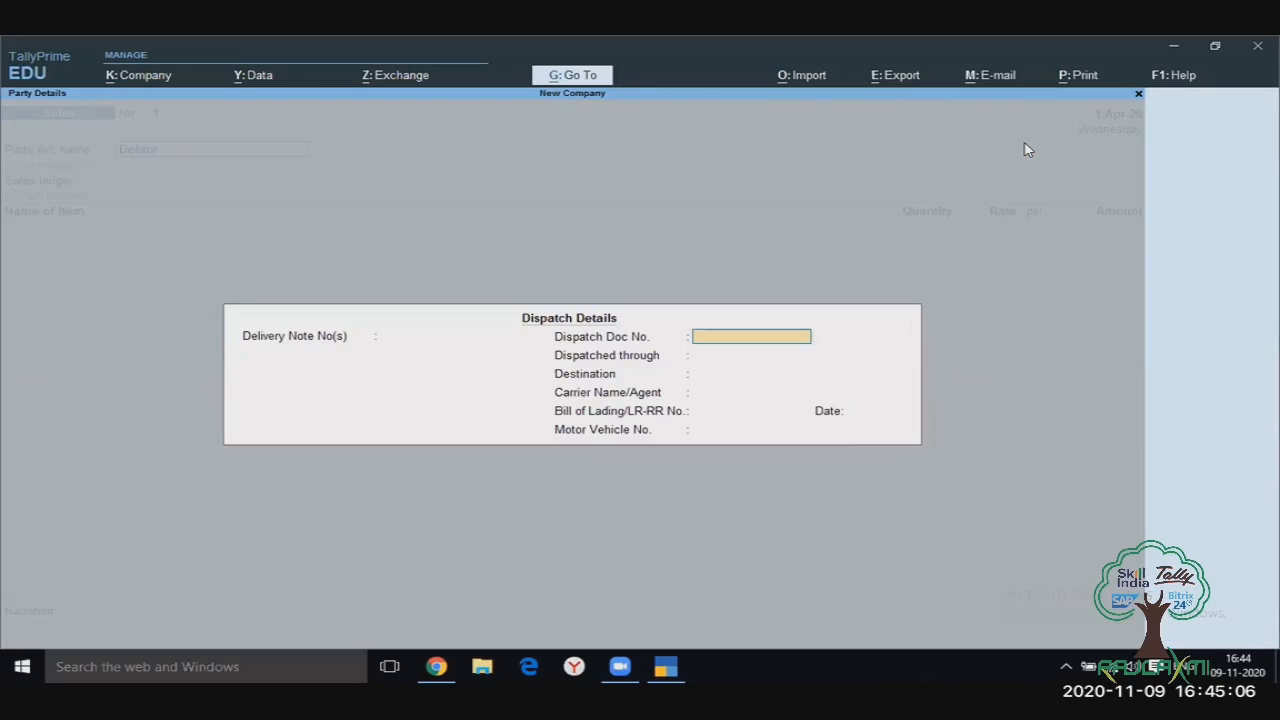
key(Return)
key(Return)
key(Return)
key(Return)
key(Return)
key(Return)
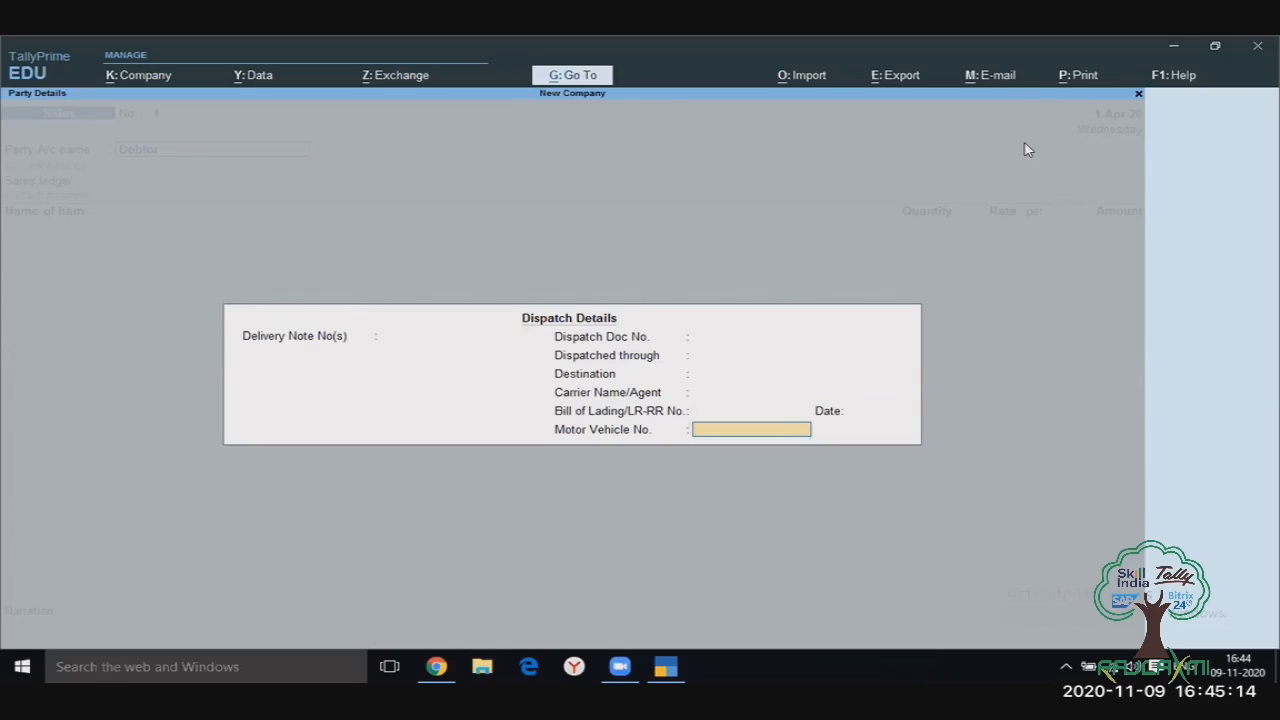
key(ctrl)
key(ctrl+a)
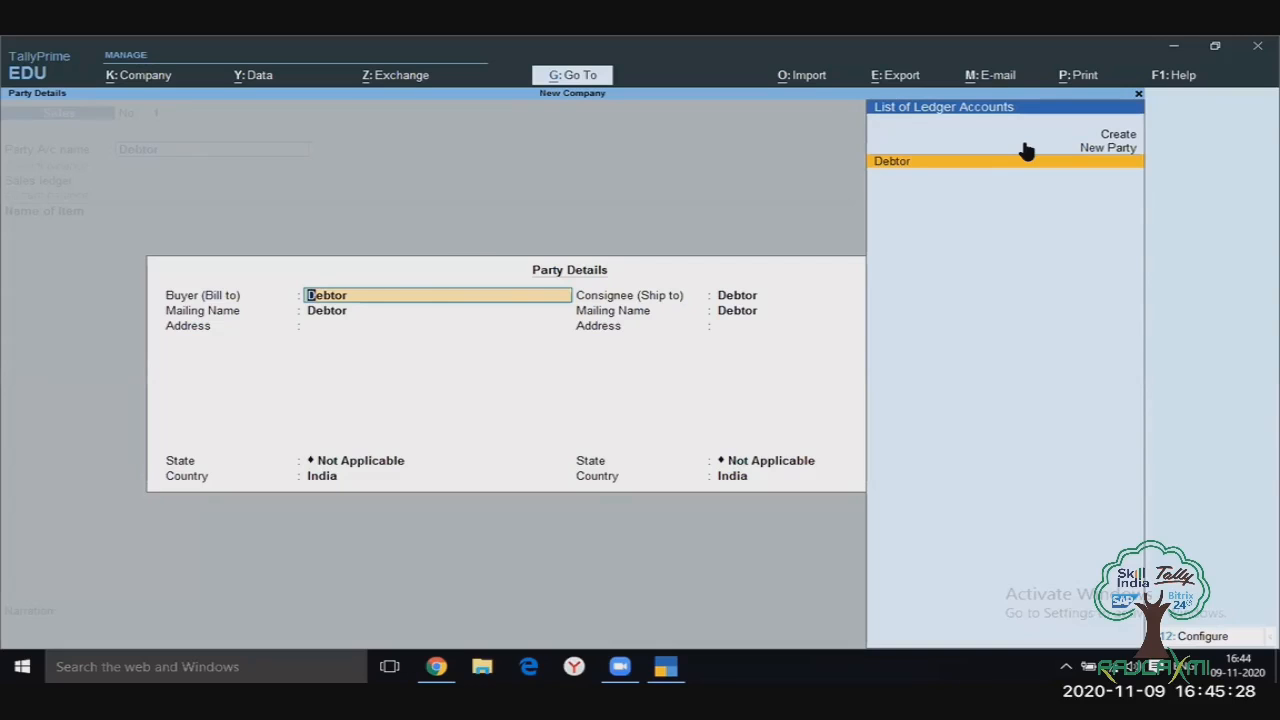
key(ctrl+a)
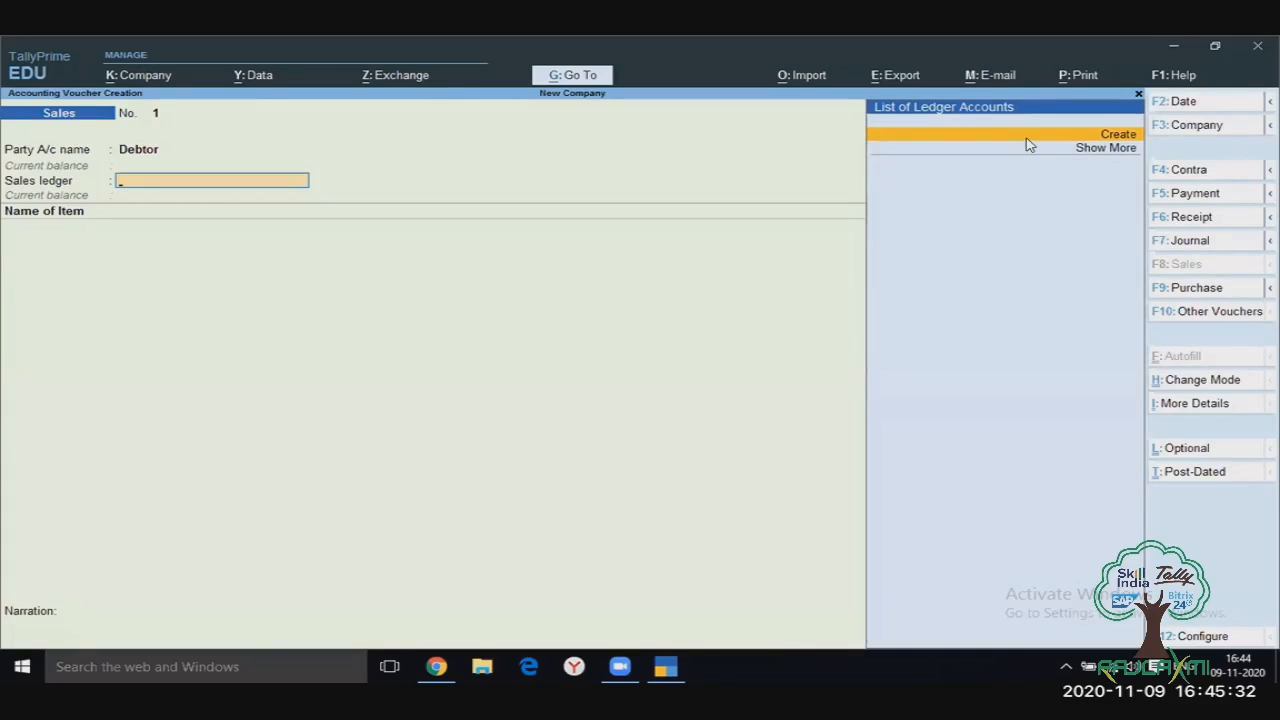
Step: Create a SALES ledger from the voucher under Sales Accounts with type of ledger Not Applicable, and save it as the sales ledger
click(1027, 138)
text(SALE)
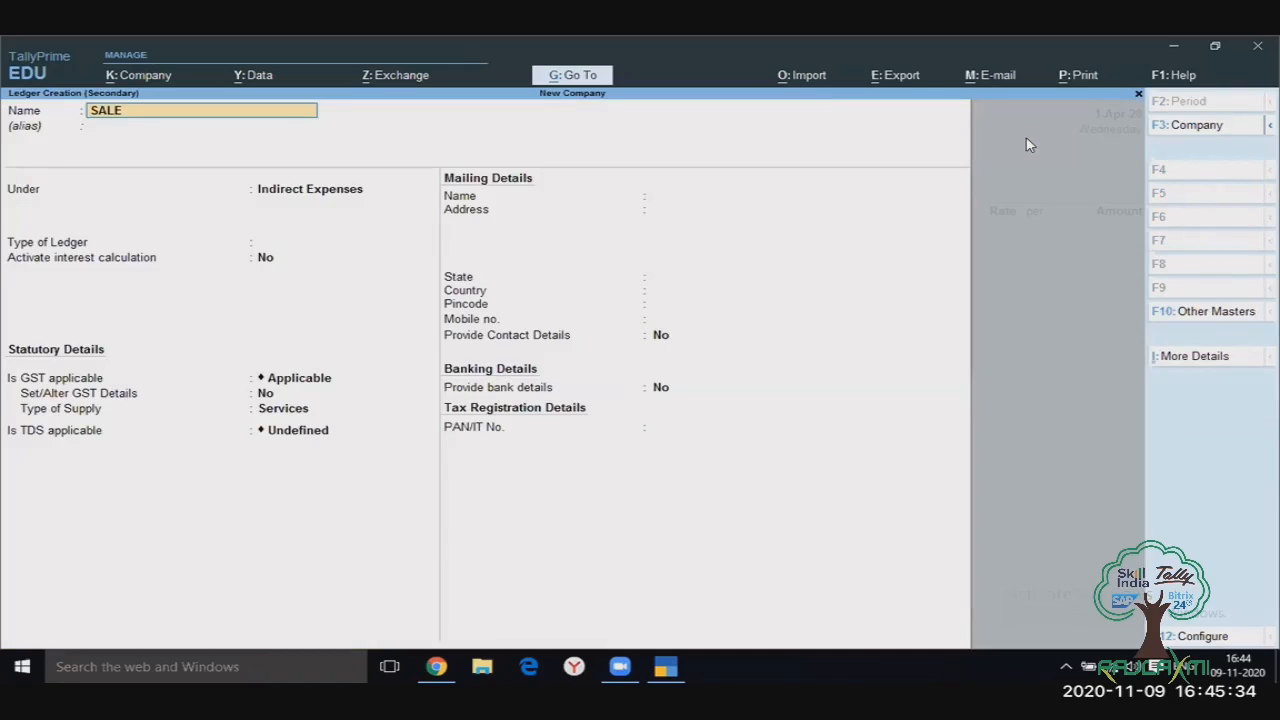
text(S)
key(Return)
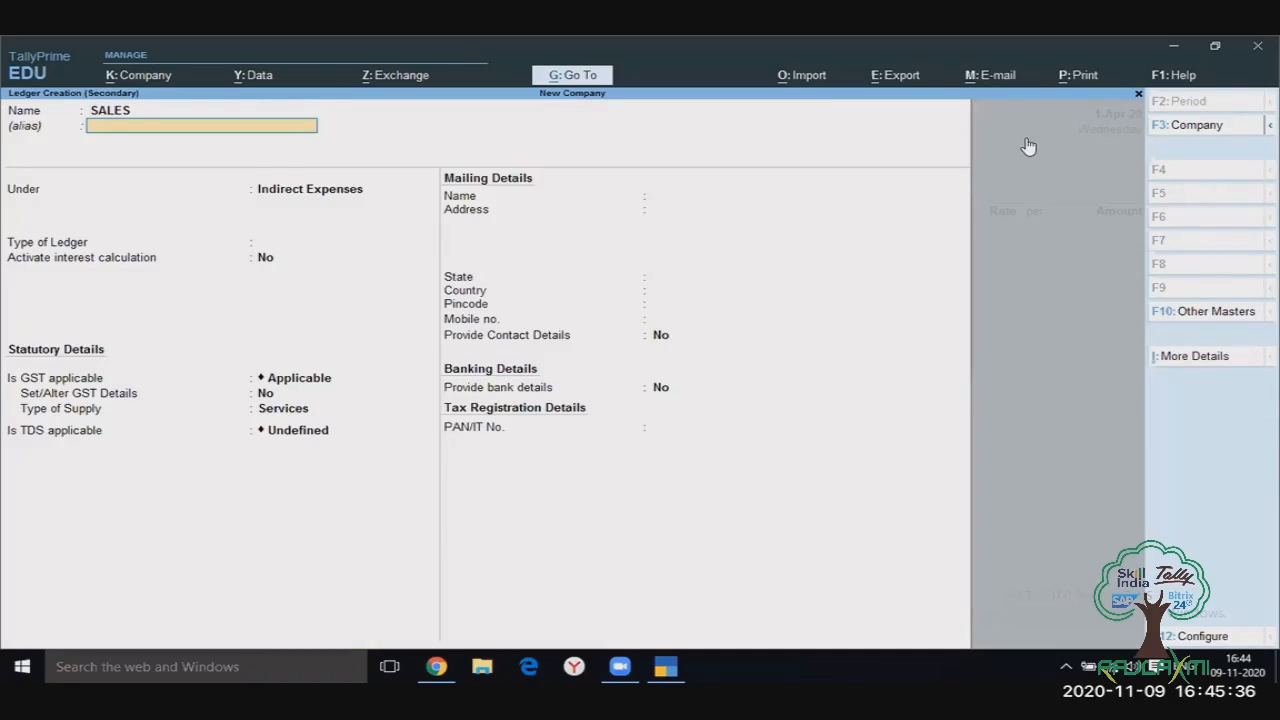
key(Return)
text(SA)
key(Return)
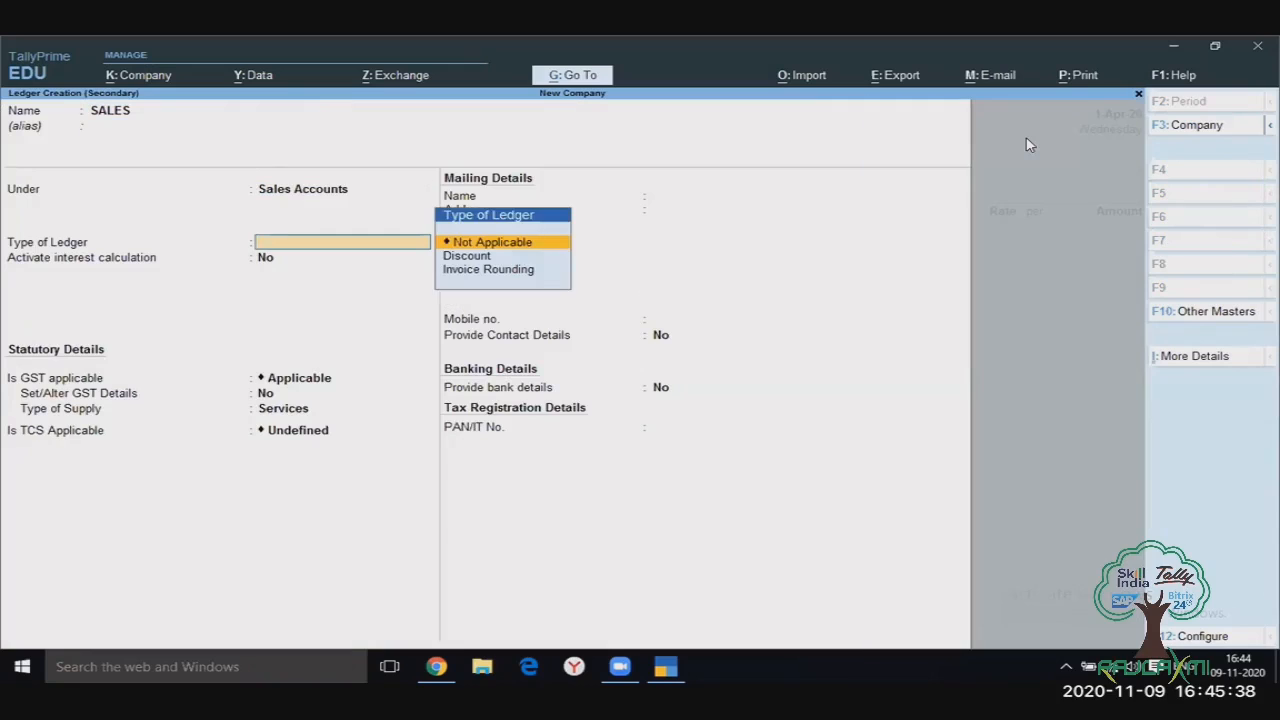
key(Return)
key(ctrl)
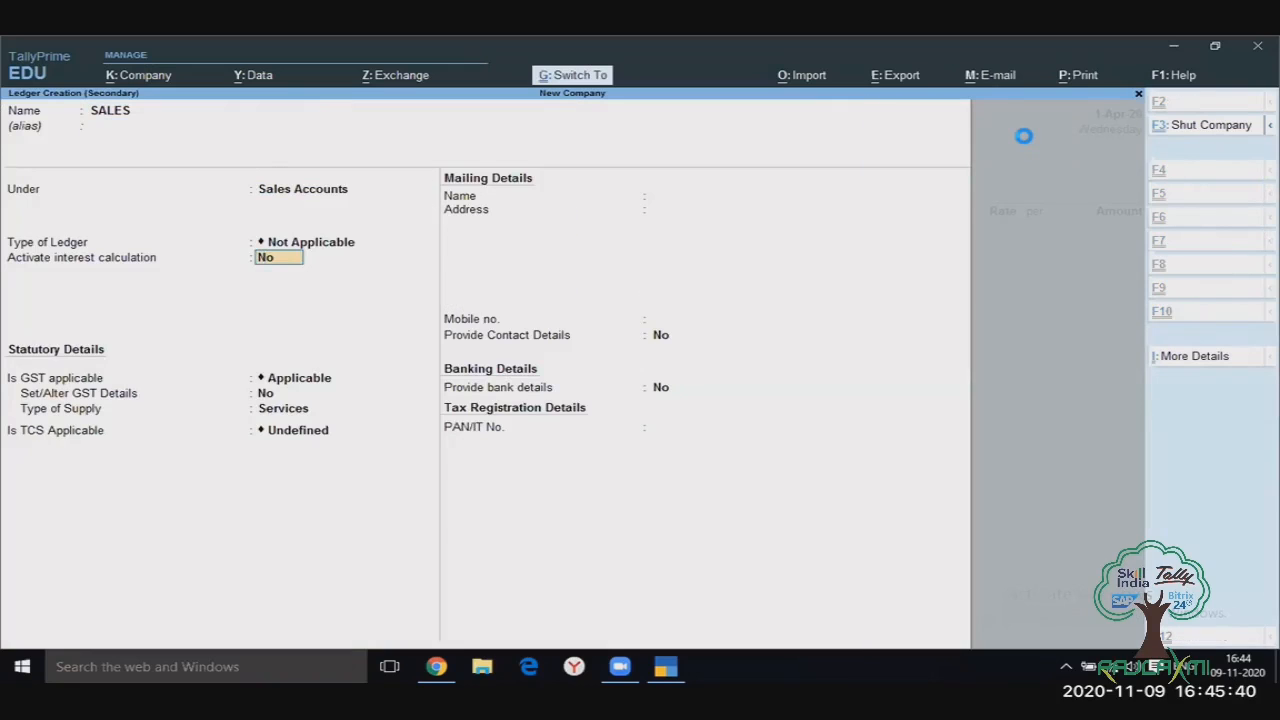
key(ctrl+a)
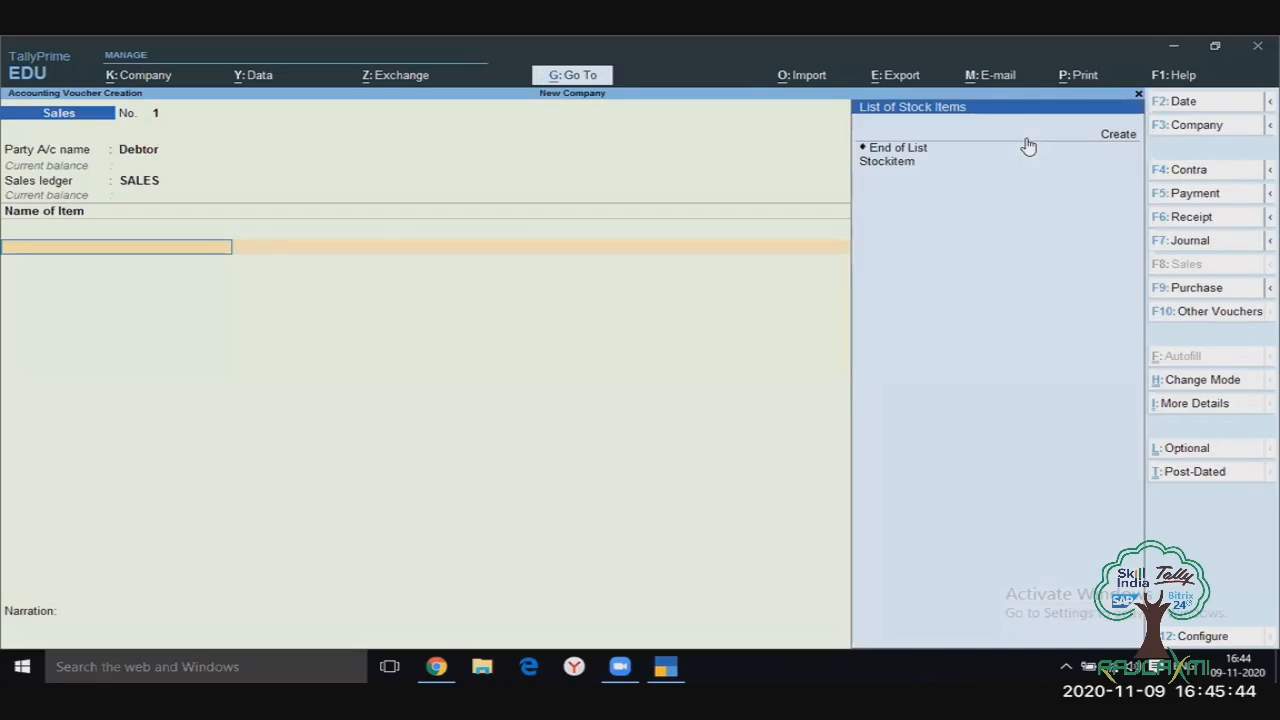
Step: Add Stockitem to the sales voucher with a quantity of 10 nos at a rate of 100 per nos
key(Down)
key(Return)
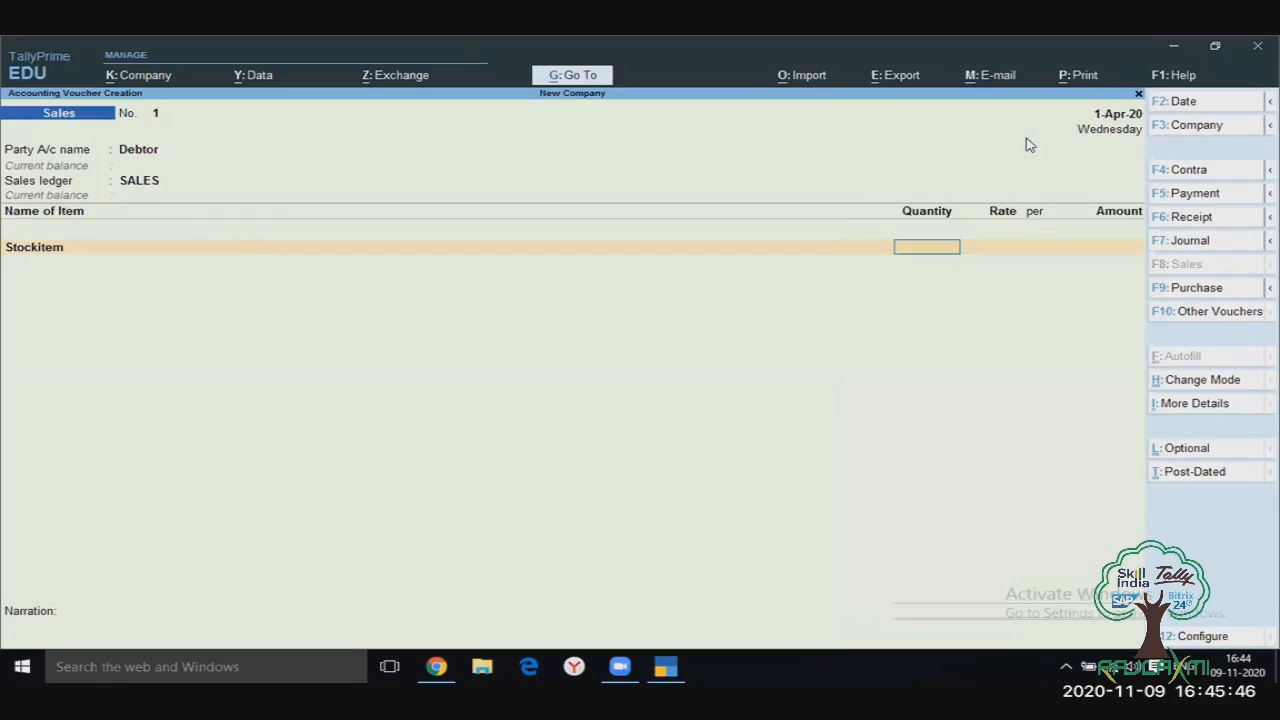
text(10)
key(Return)
key(Return)
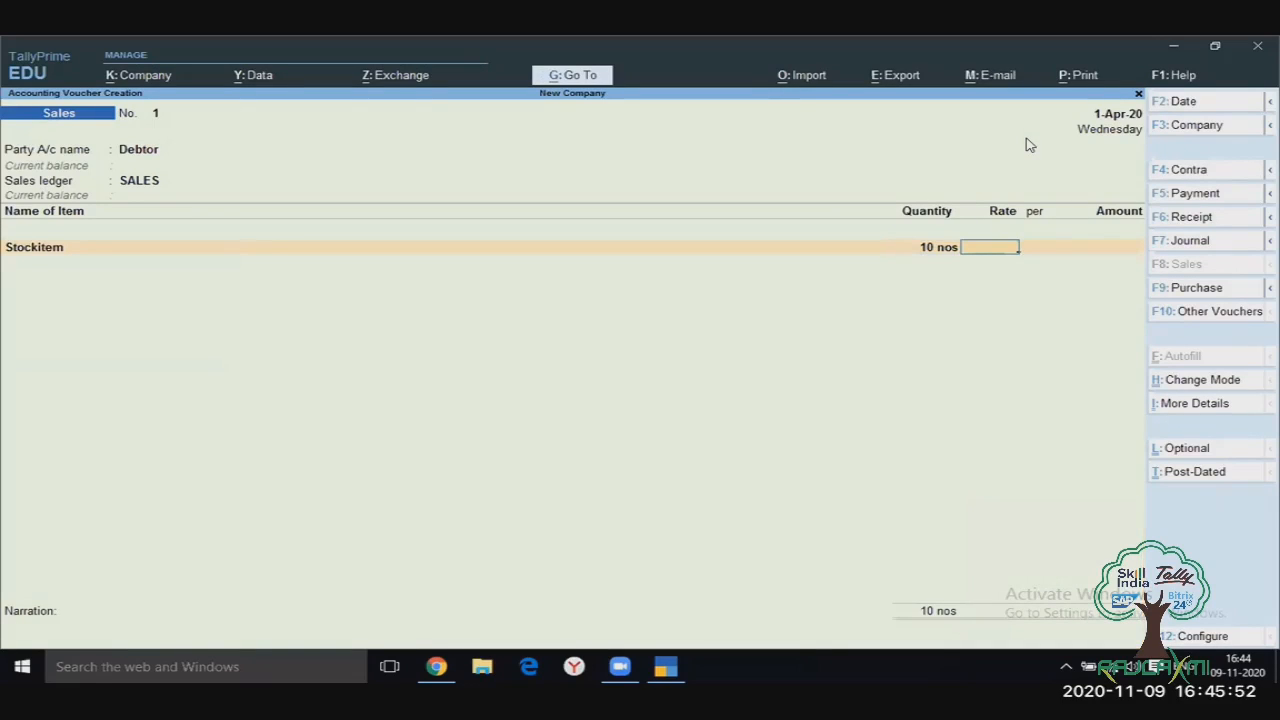
text(100)
key(Return)
key(Return)
key(Return)
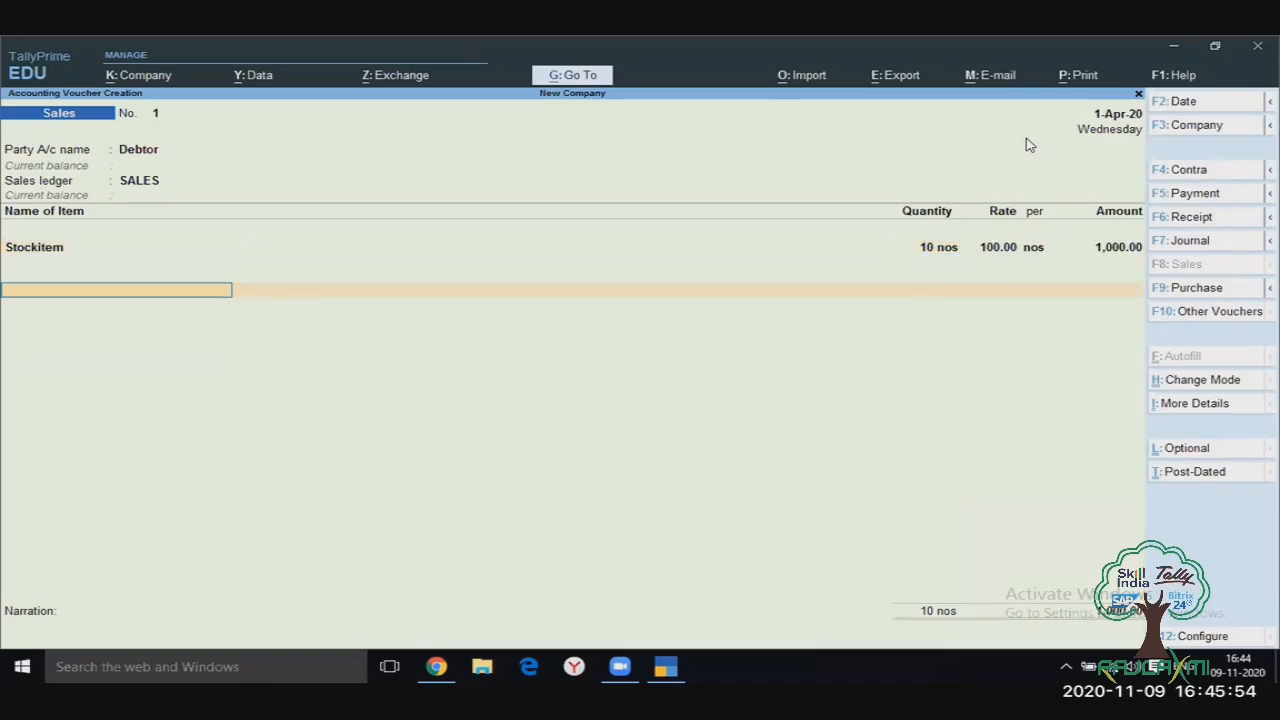
Step: End the item list and accept Debtor's bill-wise details as New Ref 1 for 1,000.00 Dr
key(Return)
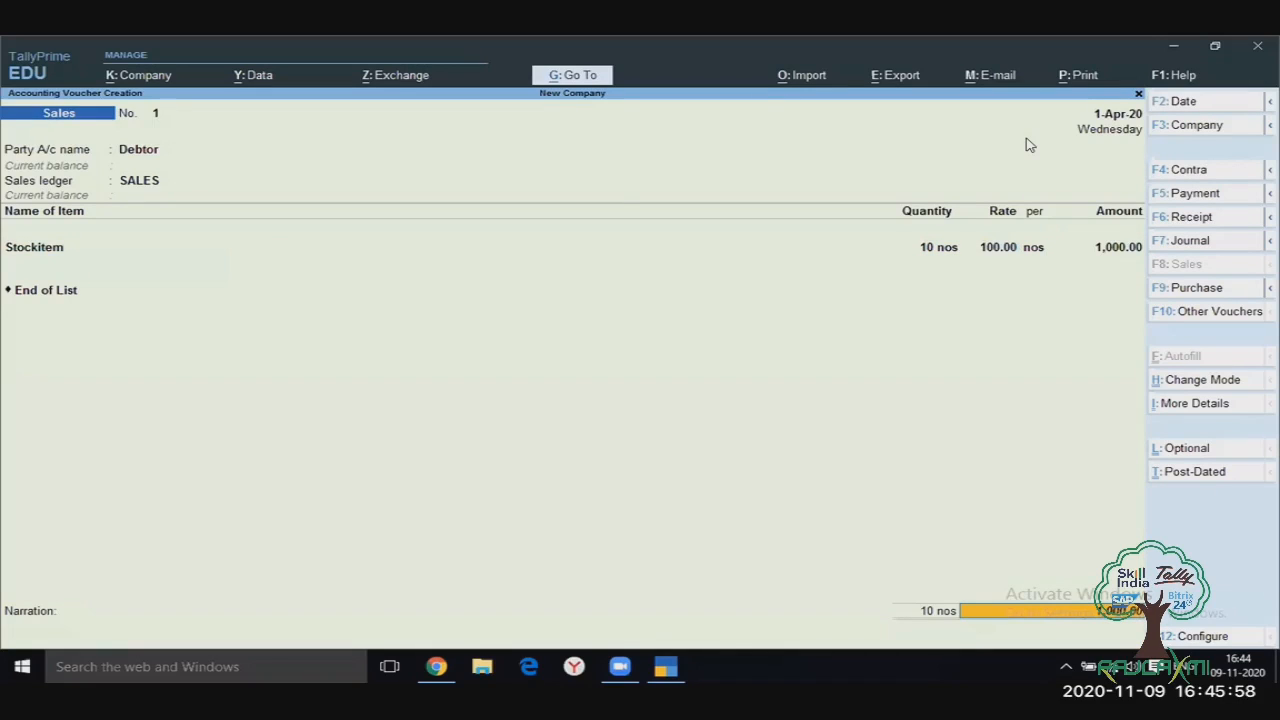
key(Return)
key(Return)
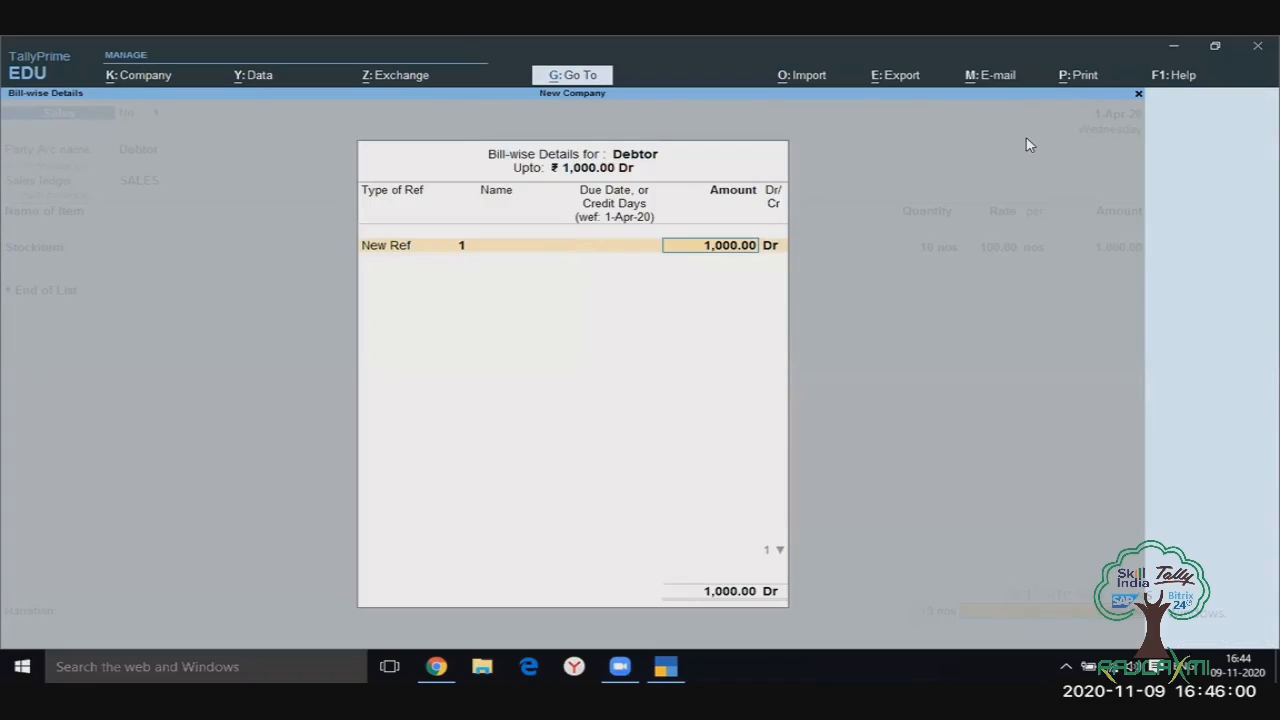
key(Return)
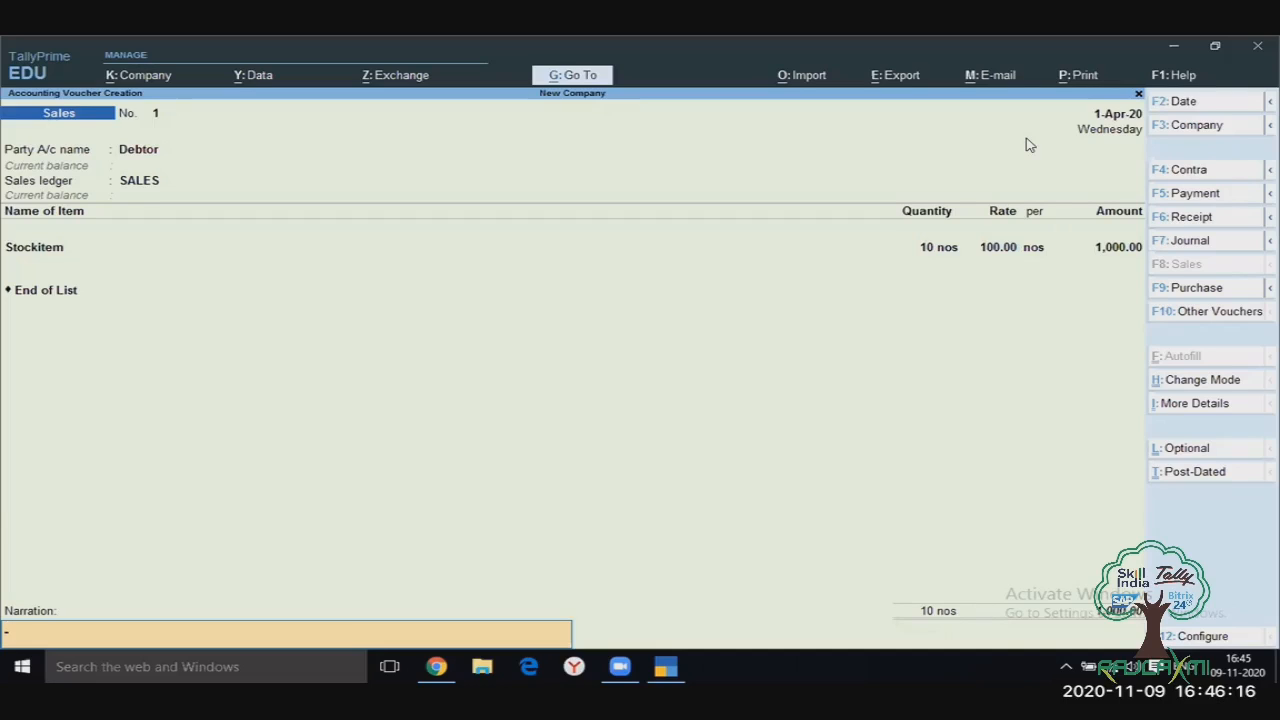
Step: Check the voucher's list of additional details, save the sales voucher without a narration, and return to the Gateway of Tally
click(1190, 404)
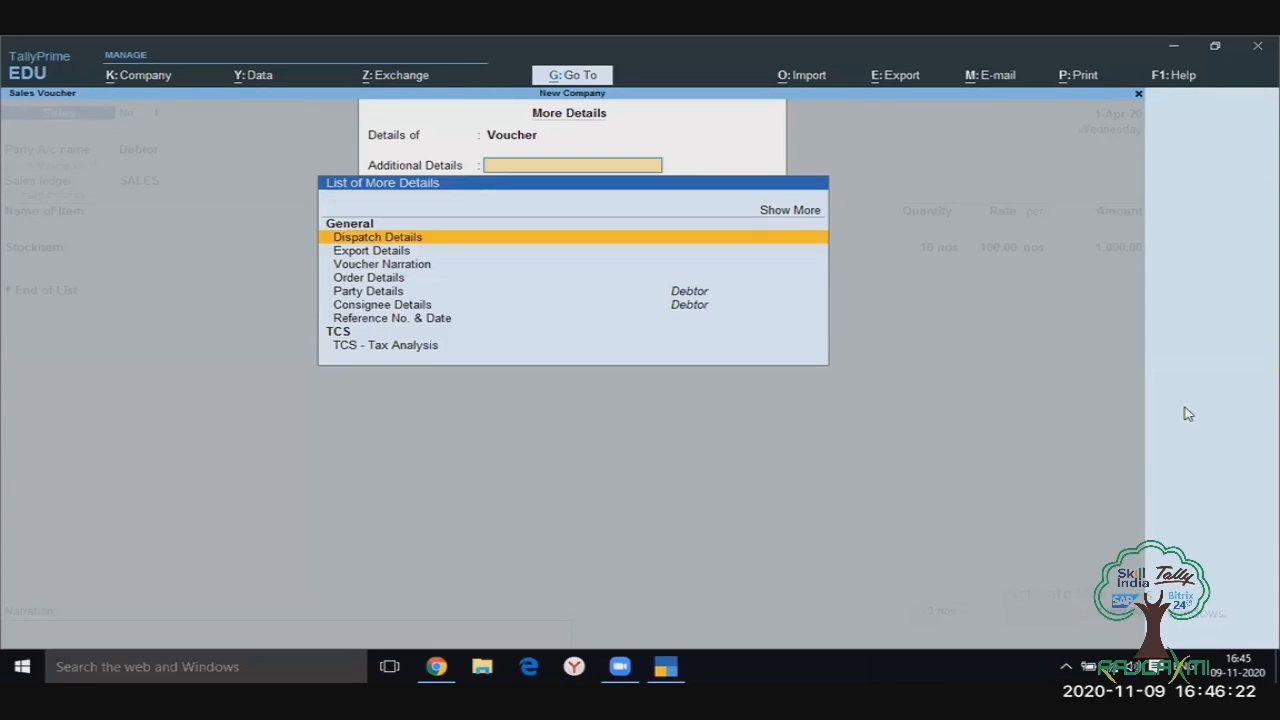
key(Escape)
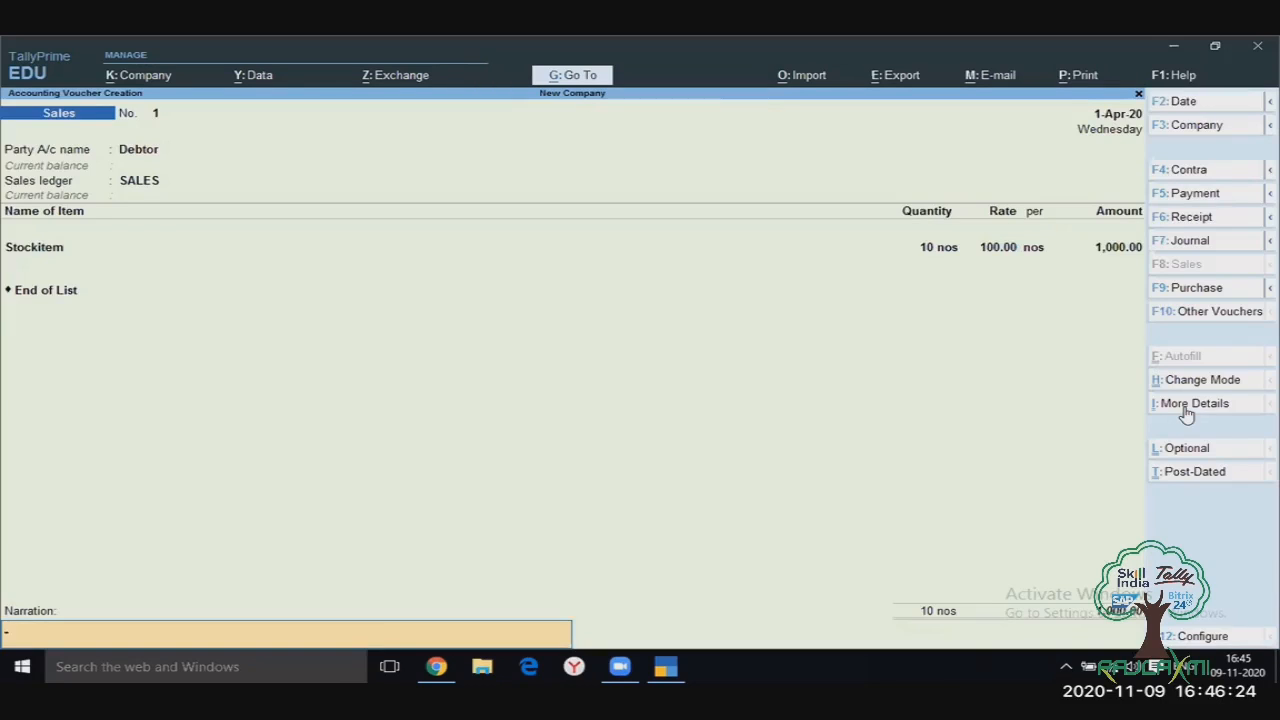
key(ctrl)
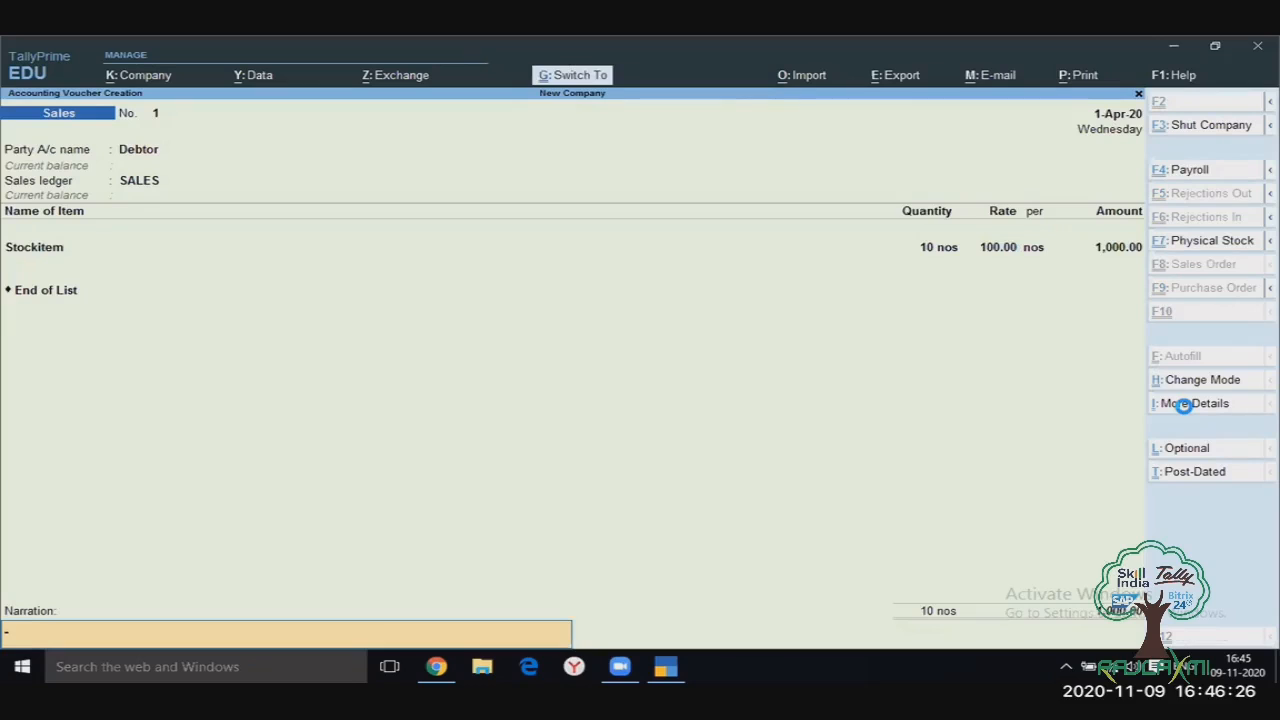
key(ctrl+a)
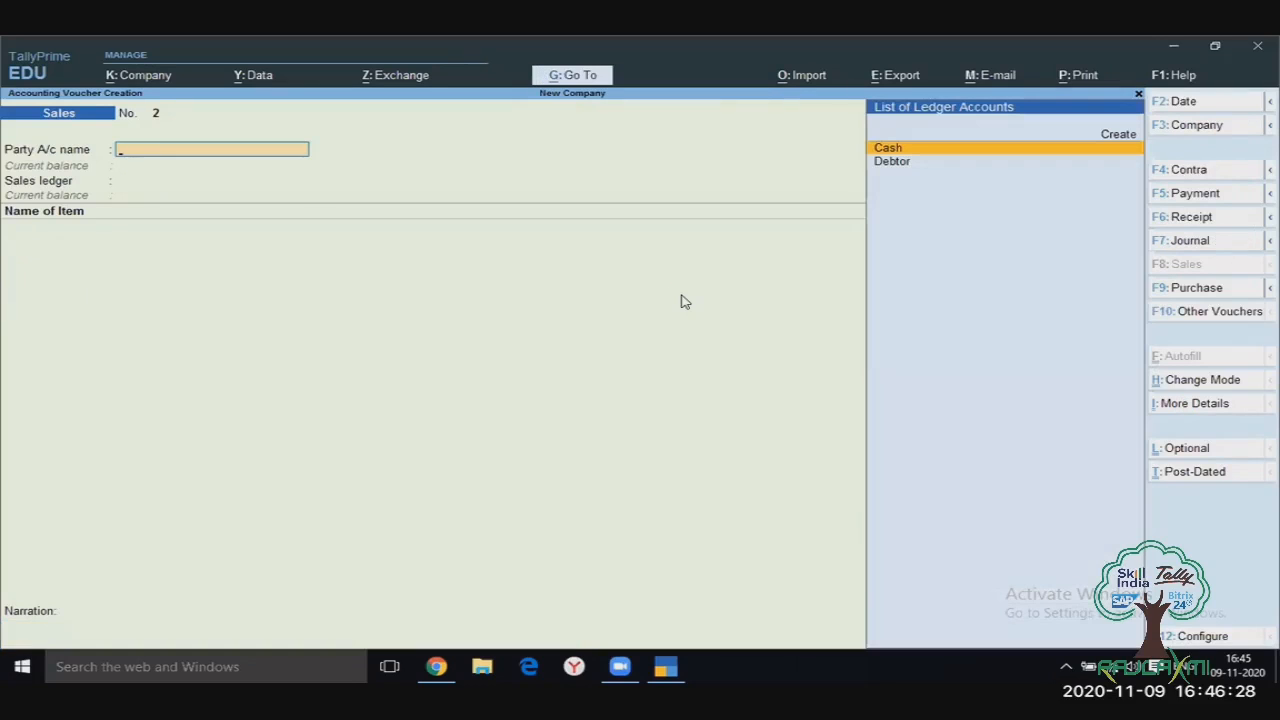
key(Escape)
key(Escape)
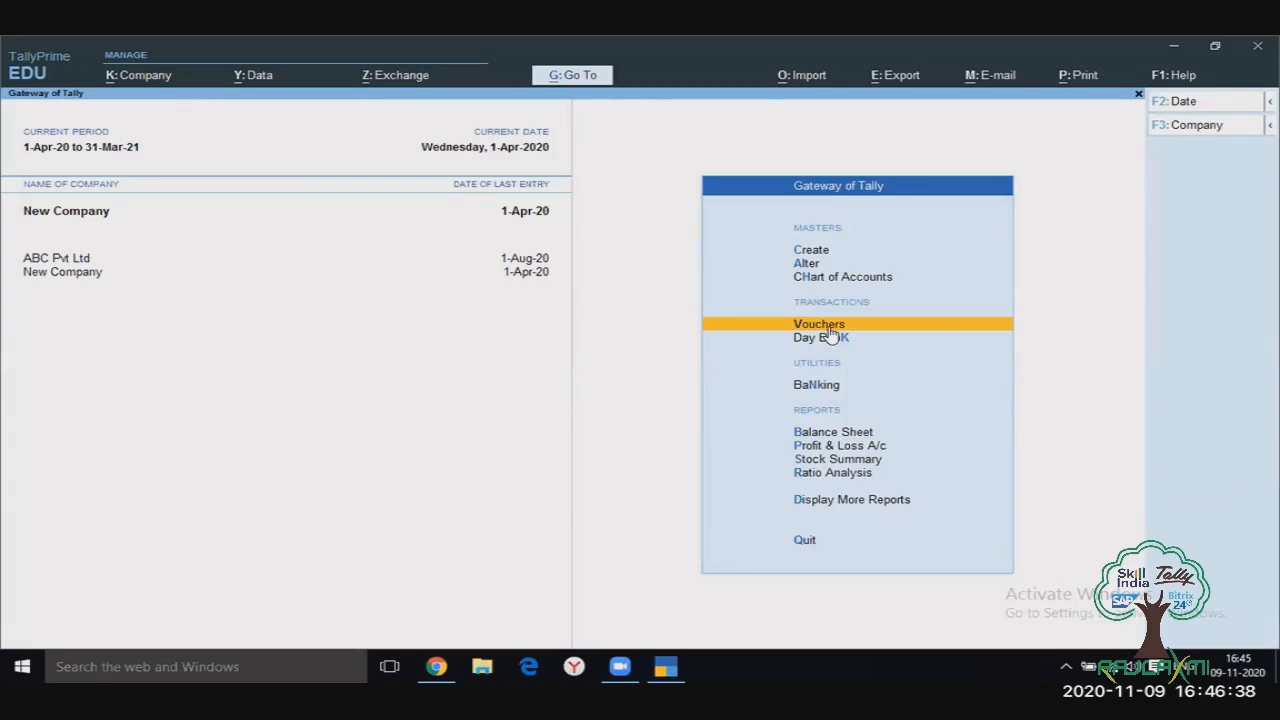
Step: View the Day Book entries of New Company and return to the Gateway of Tally
key(Down)
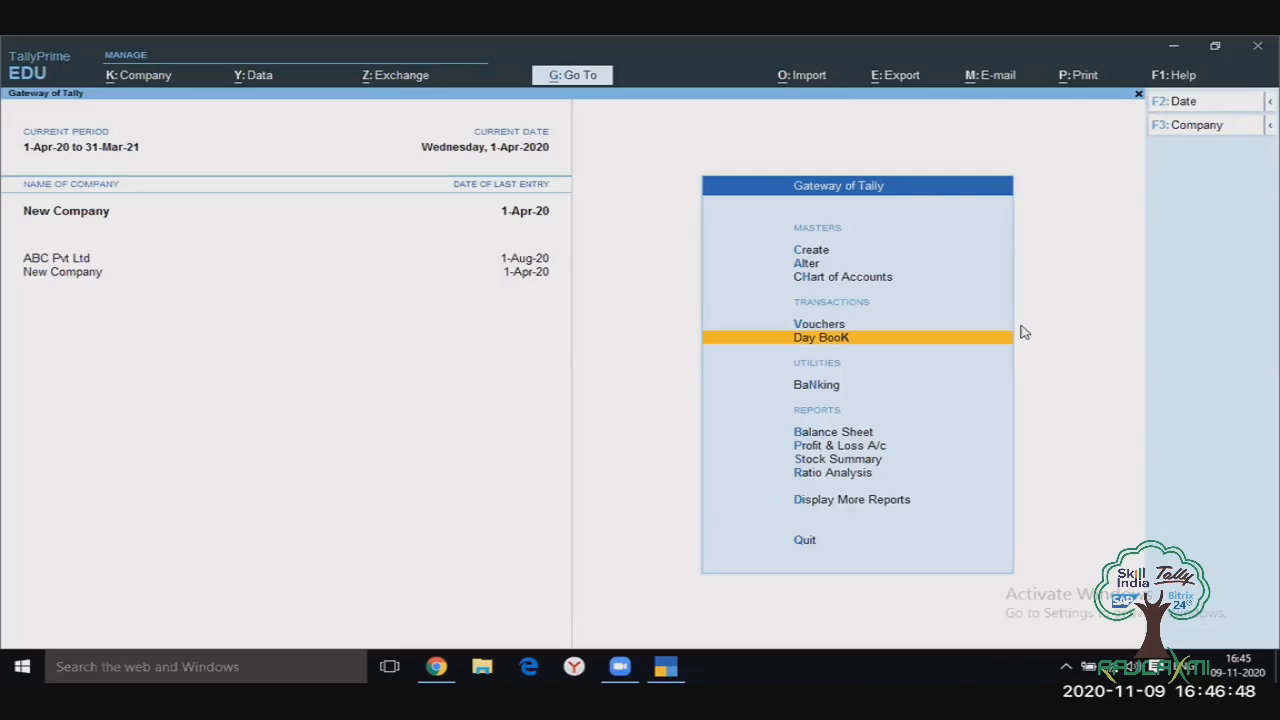
key(Return)
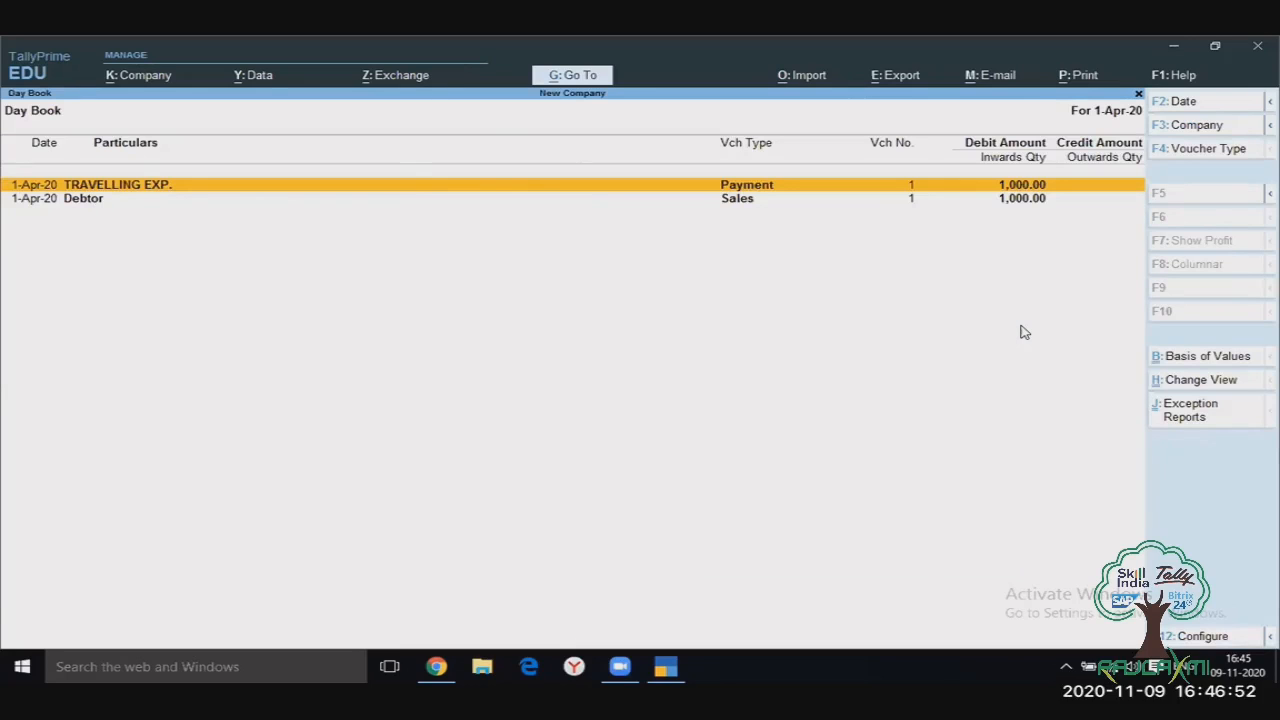
key(Escape)
Step: Look through the available reports, including the accounting, inventory, statutory and payroll groups under Display More Reports
key(Down)
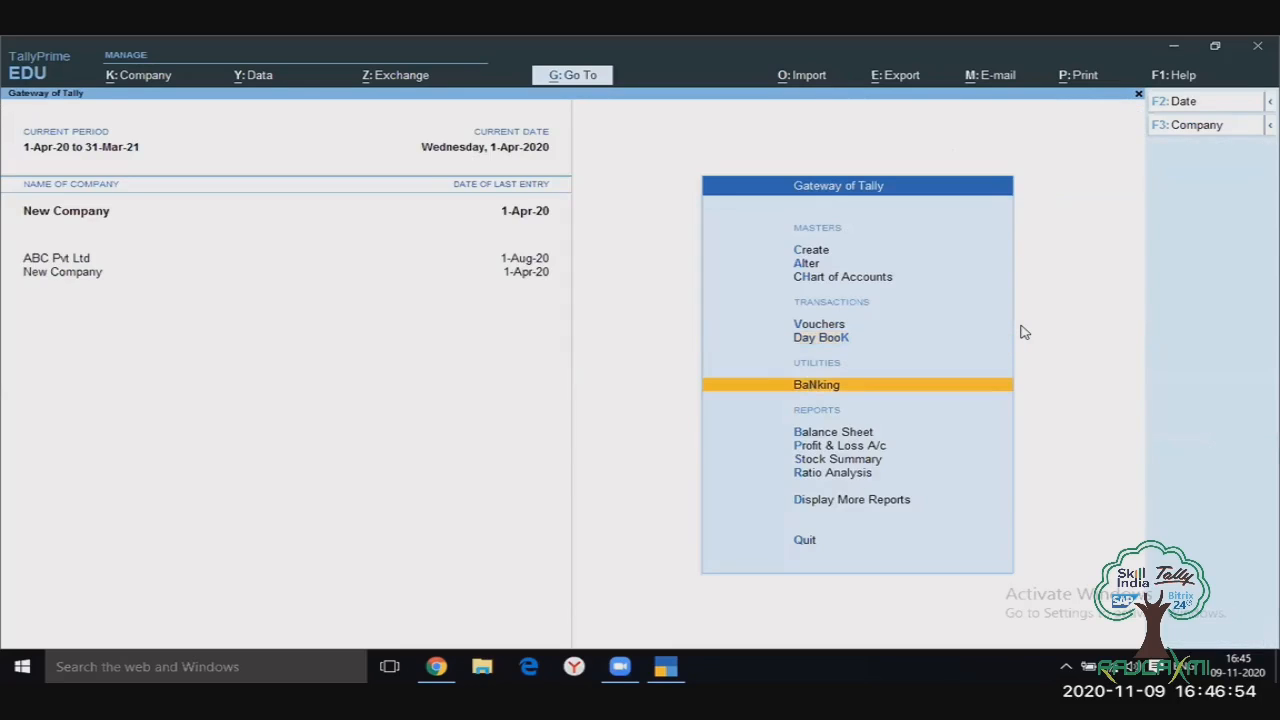
key(Down)
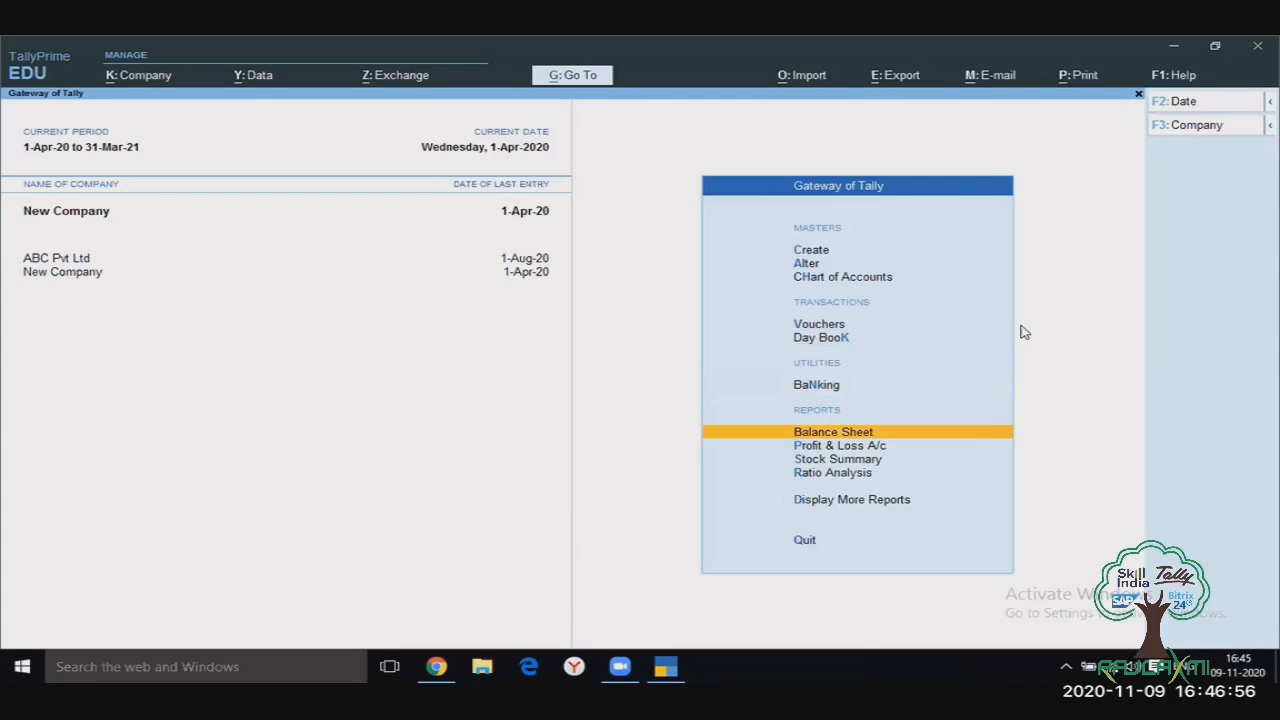
key(Down)
key(Down)
key(Down)
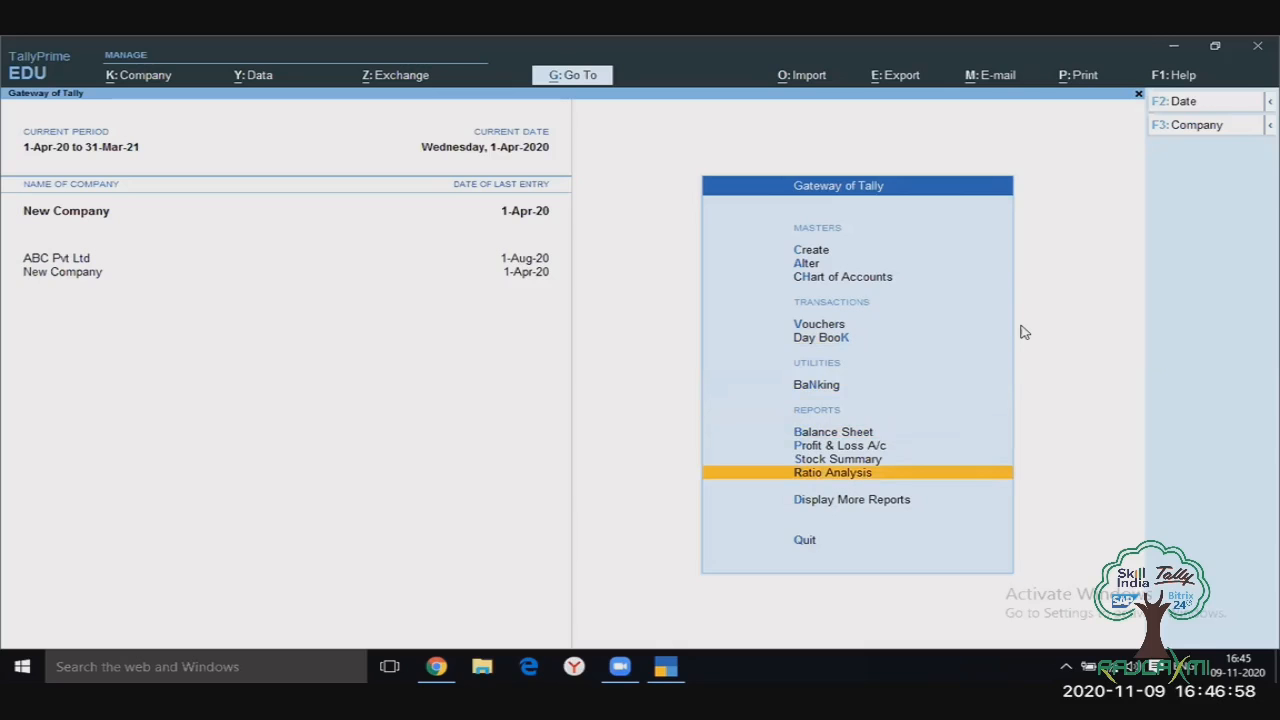
key(Down)
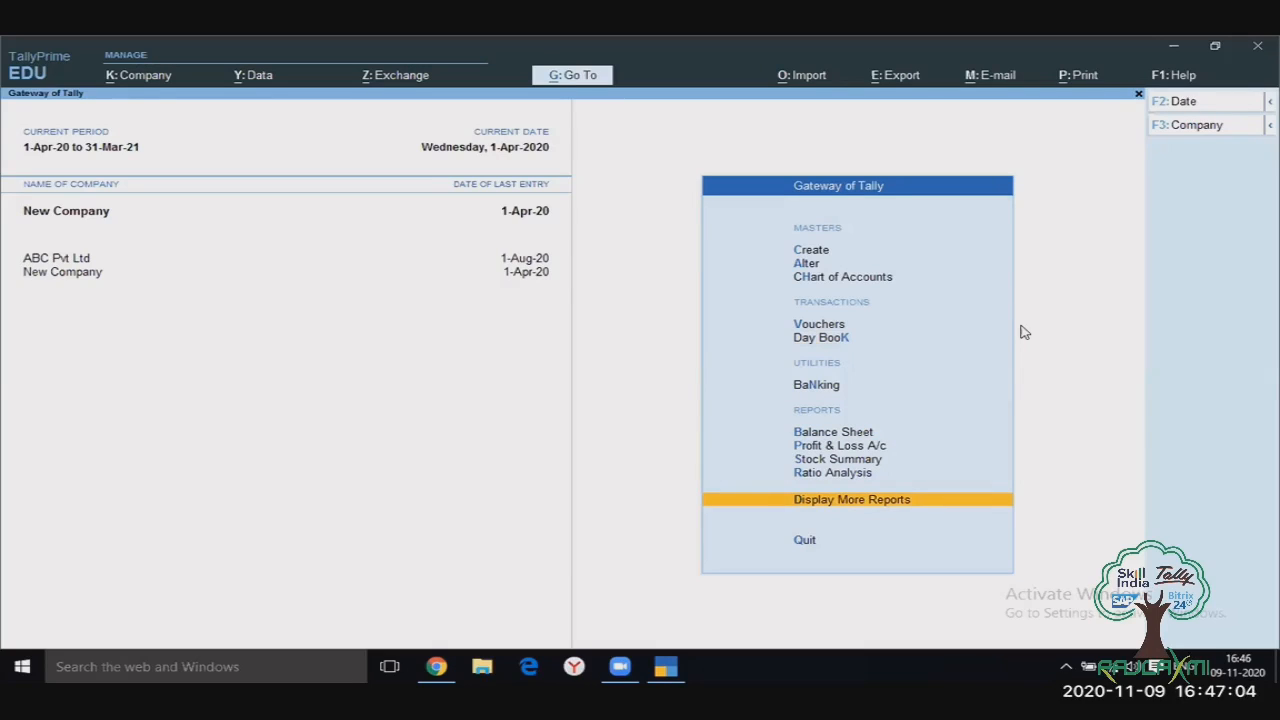
key(Return)
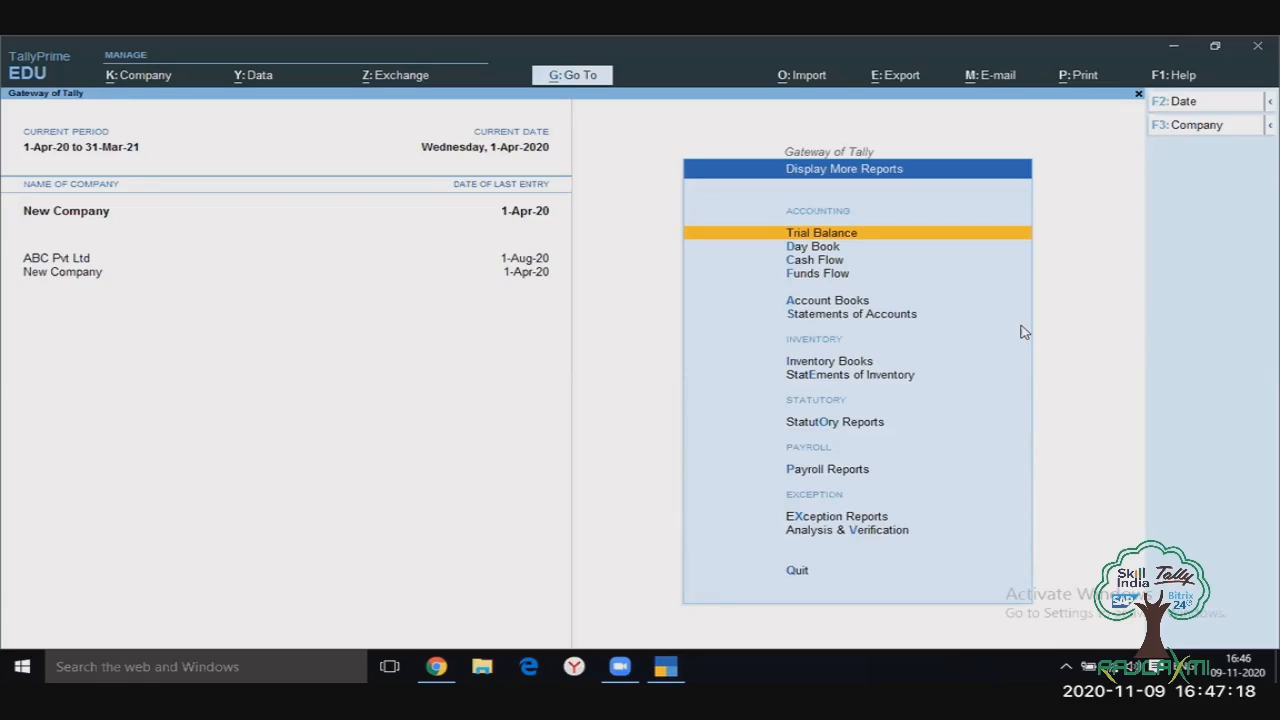
key(Escape)
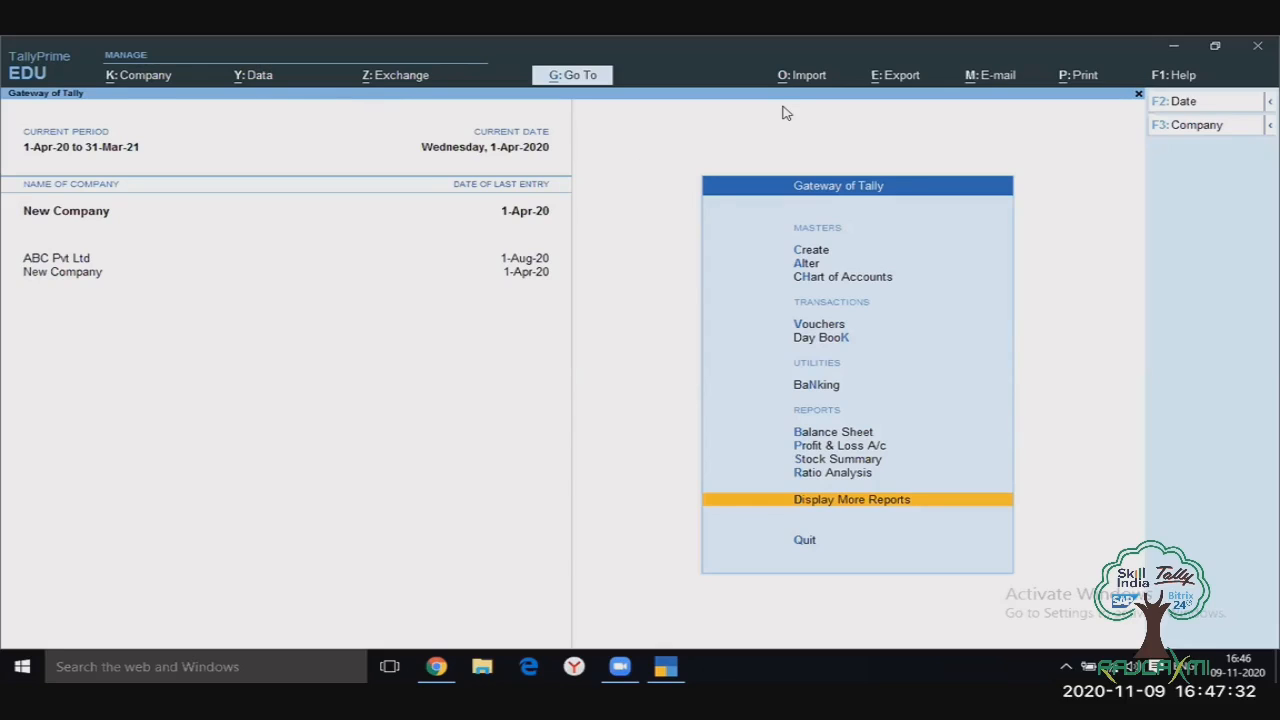
Step: Review the company features of New Company and leave them without changing anything
click(148, 80)
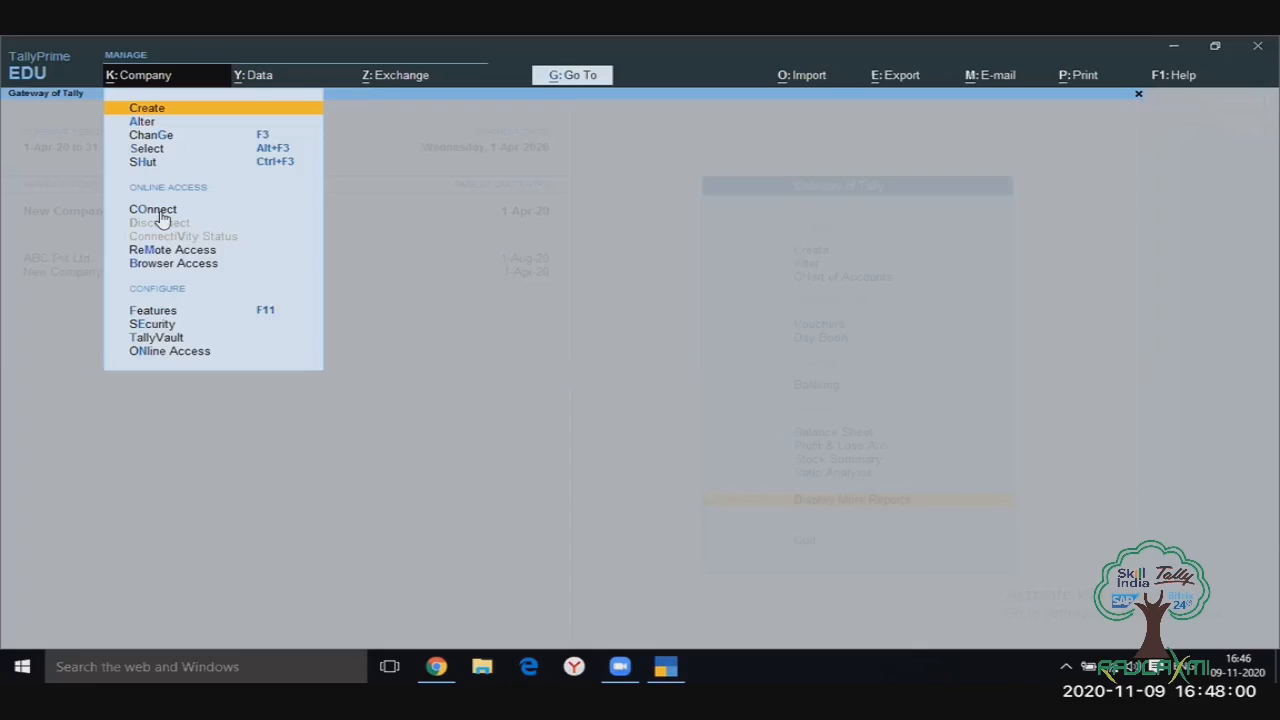
click(153, 312)
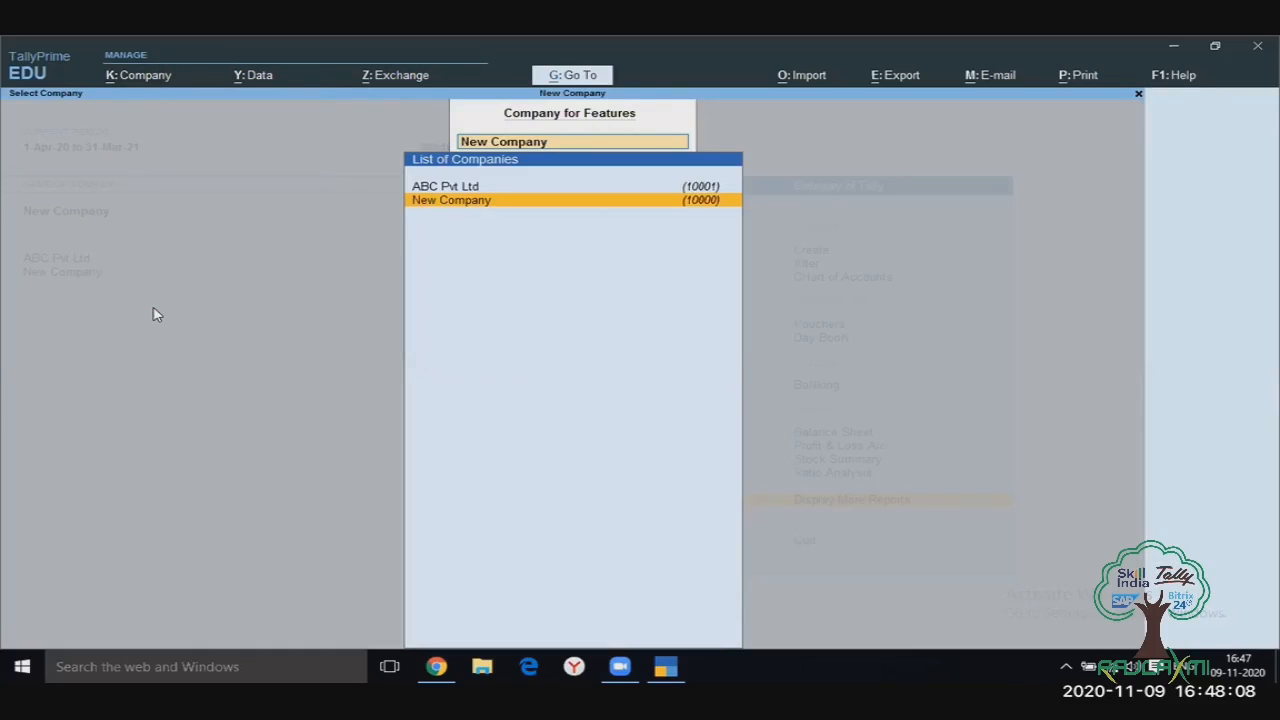
key(Return)
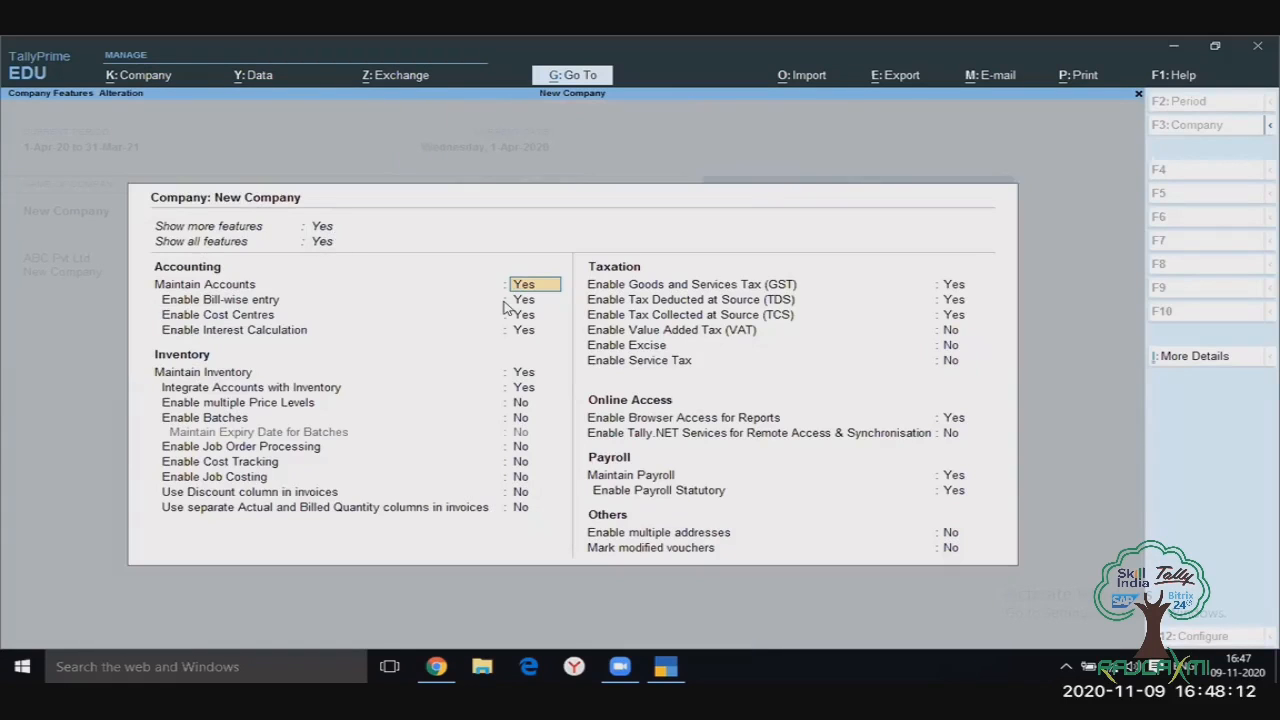
key(Escape)
key(y)
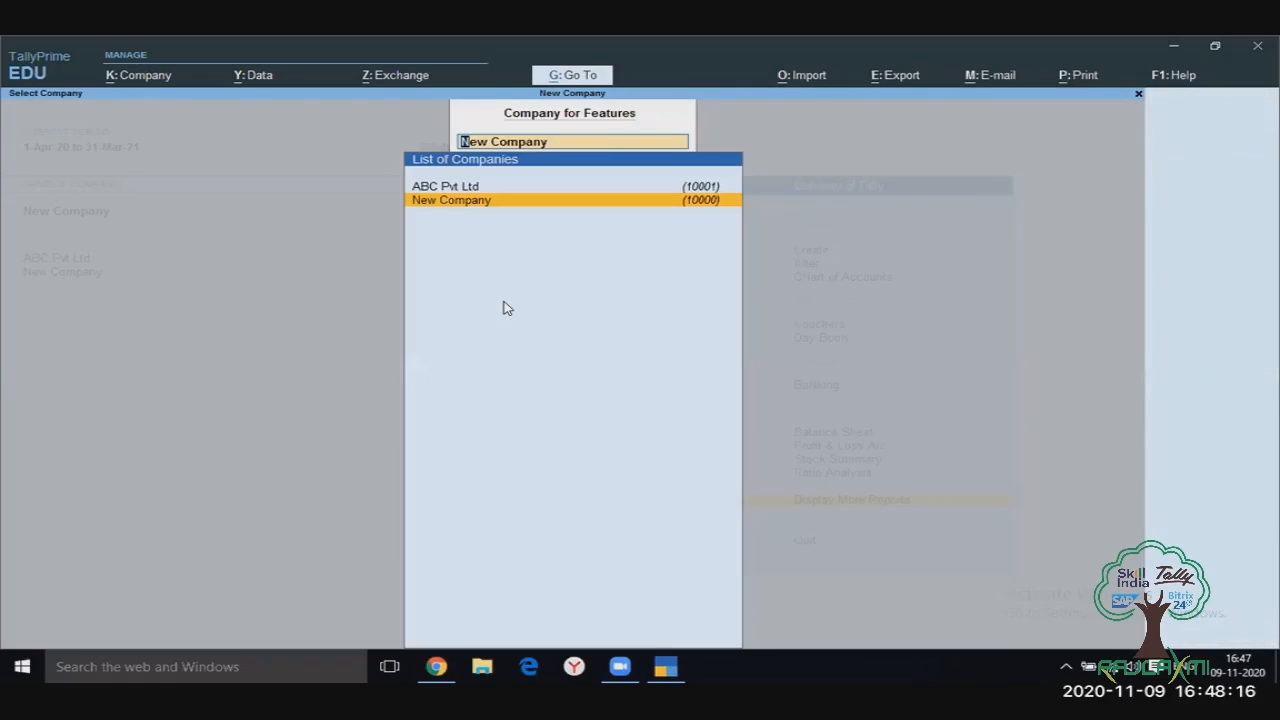
key(Escape)
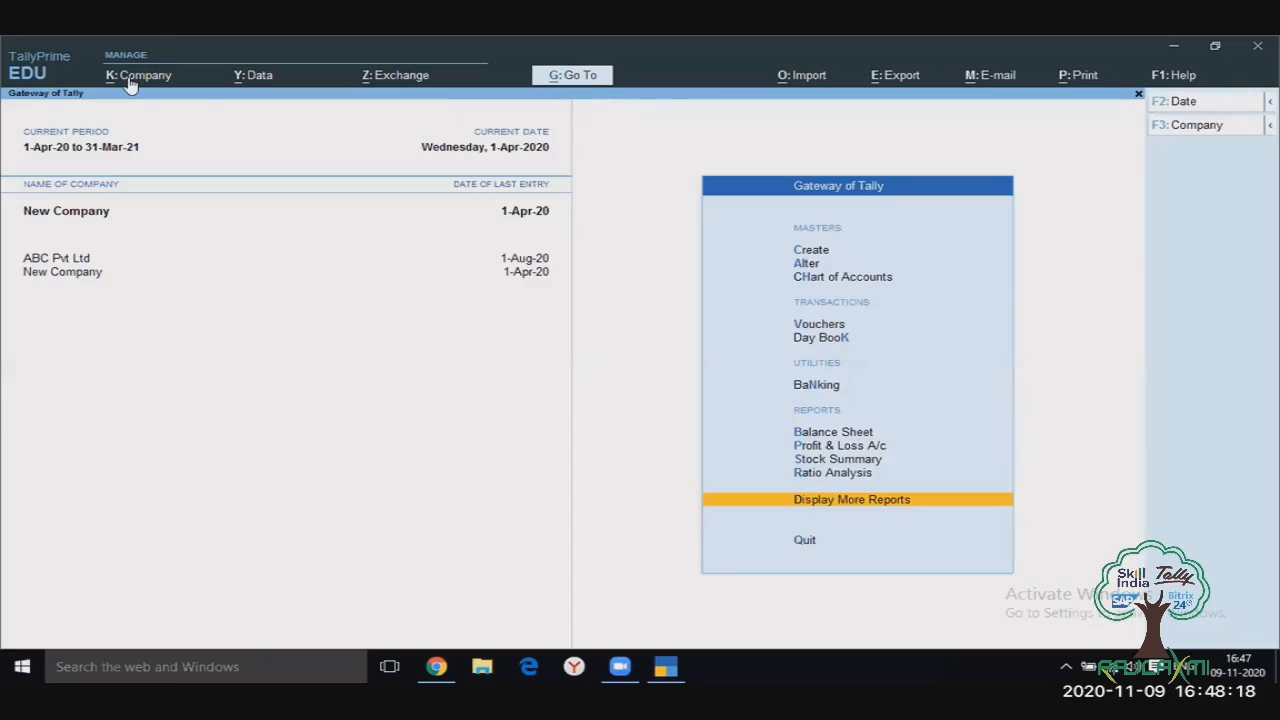
Step: Select ABC Pvt Ltd from the list of companies as the active company
click(131, 86)
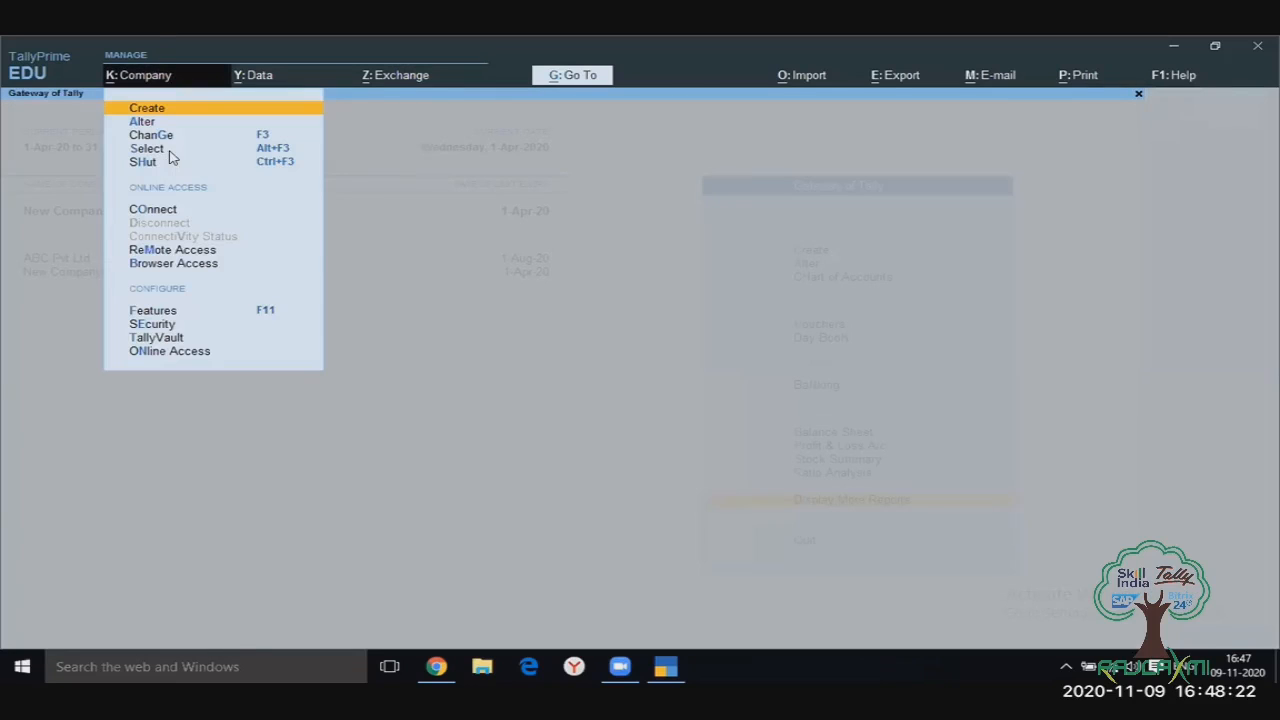
click(169, 151)
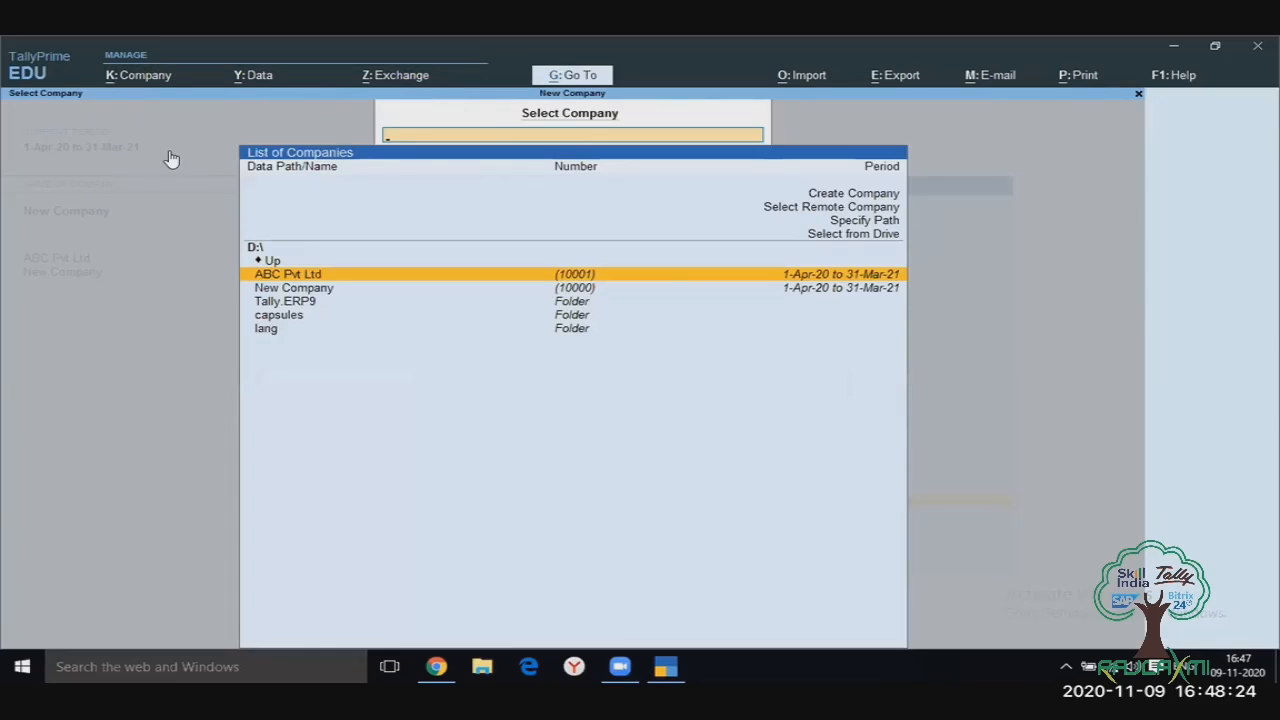
key(Return)
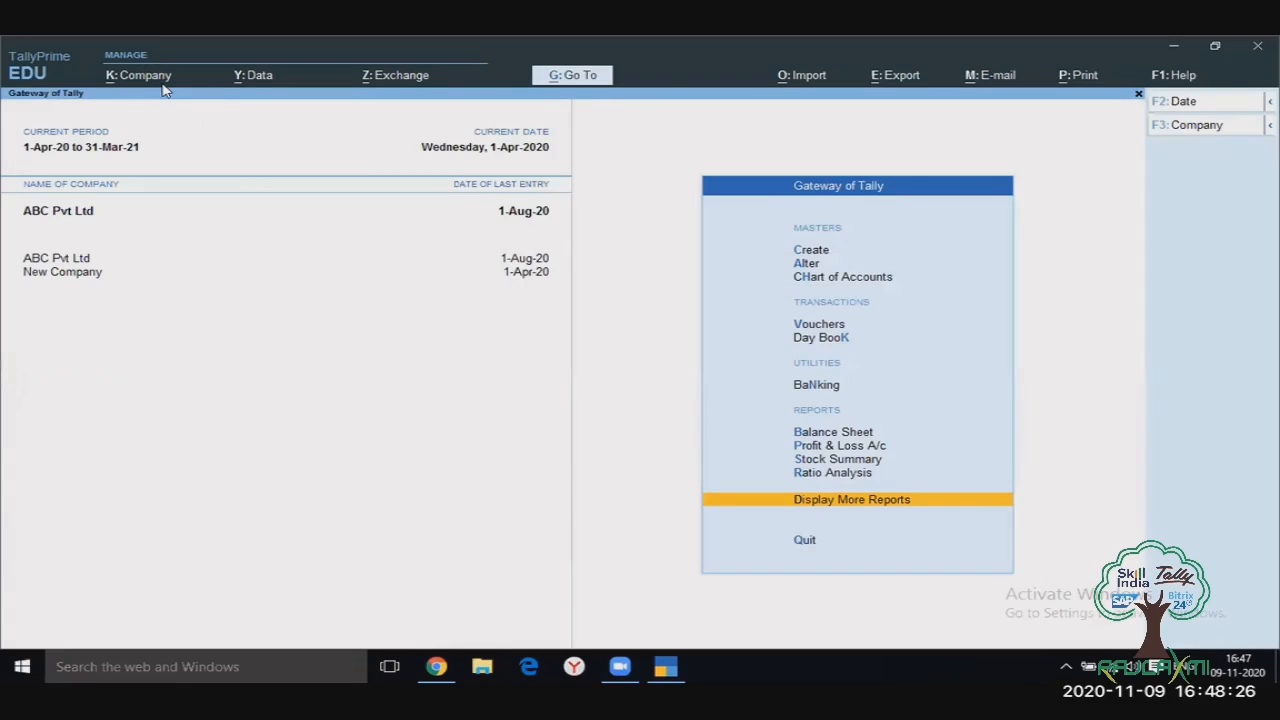
Step: View the company management options and the company data options for backup, restore and split
key(alt+k)
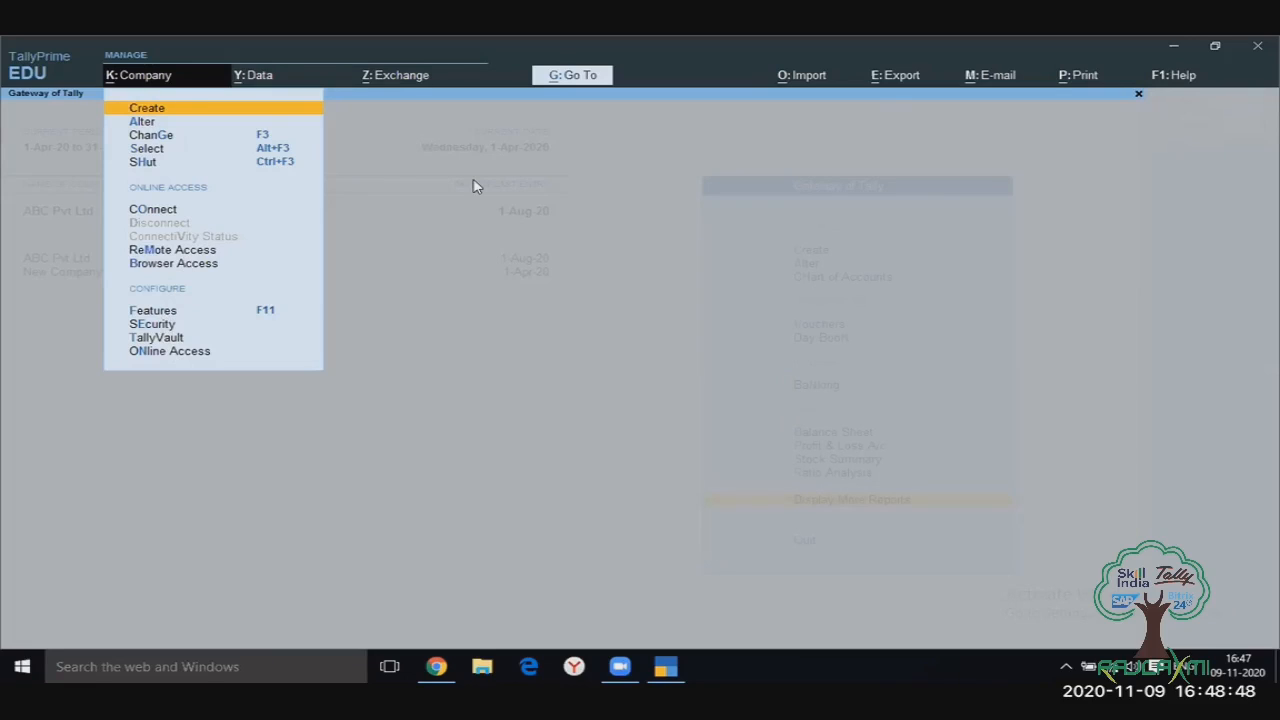
click(268, 83)
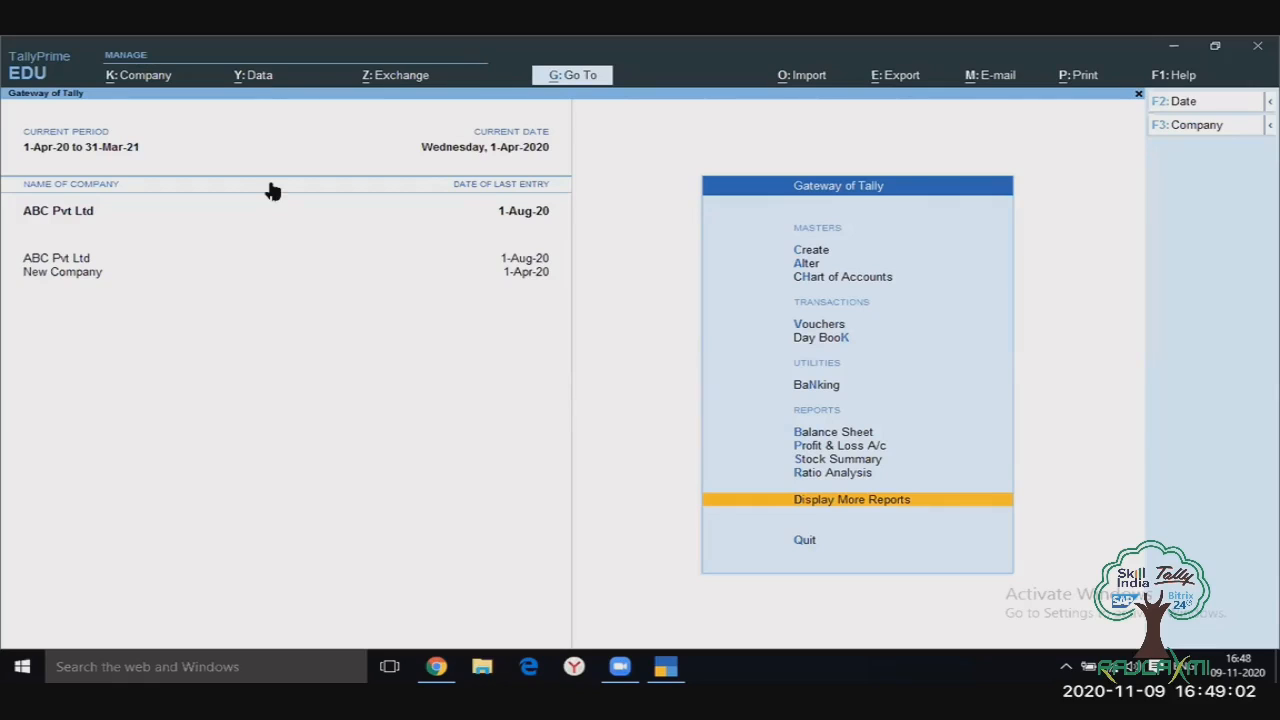
click(265, 78)
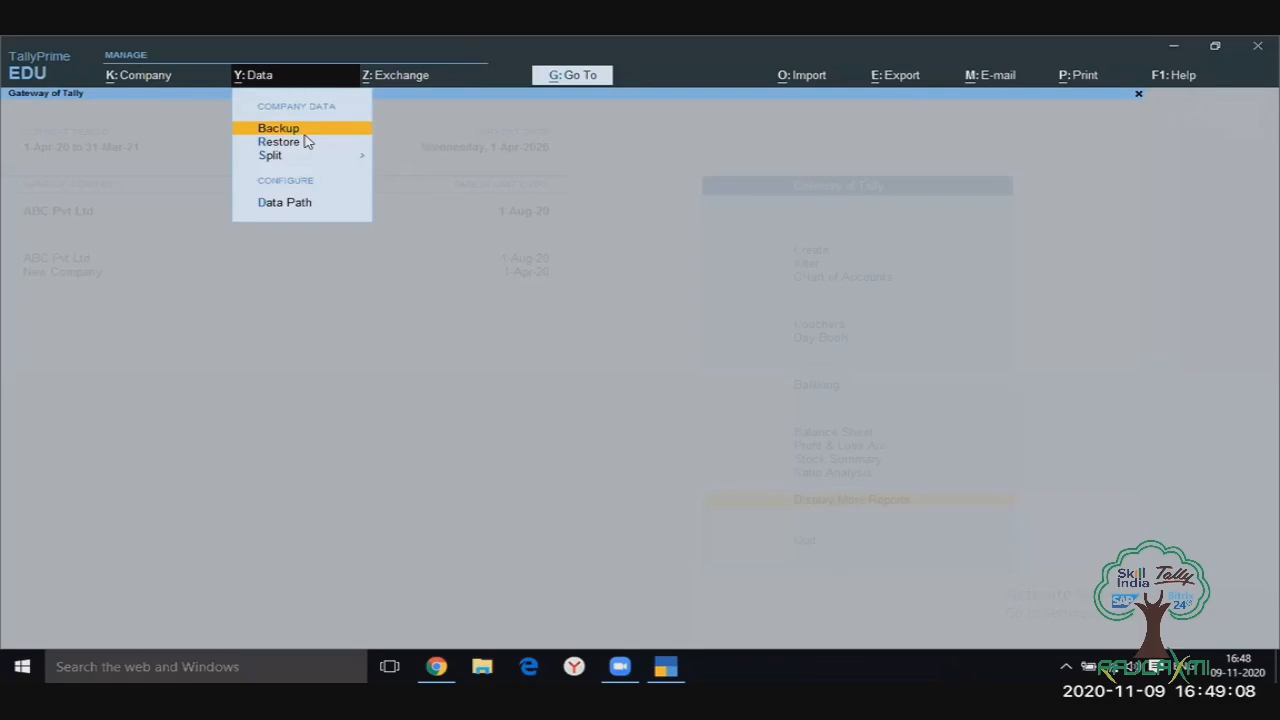
Step: View the company selection for backup, leave it without backing up, and review the company data options again
click(304, 134)
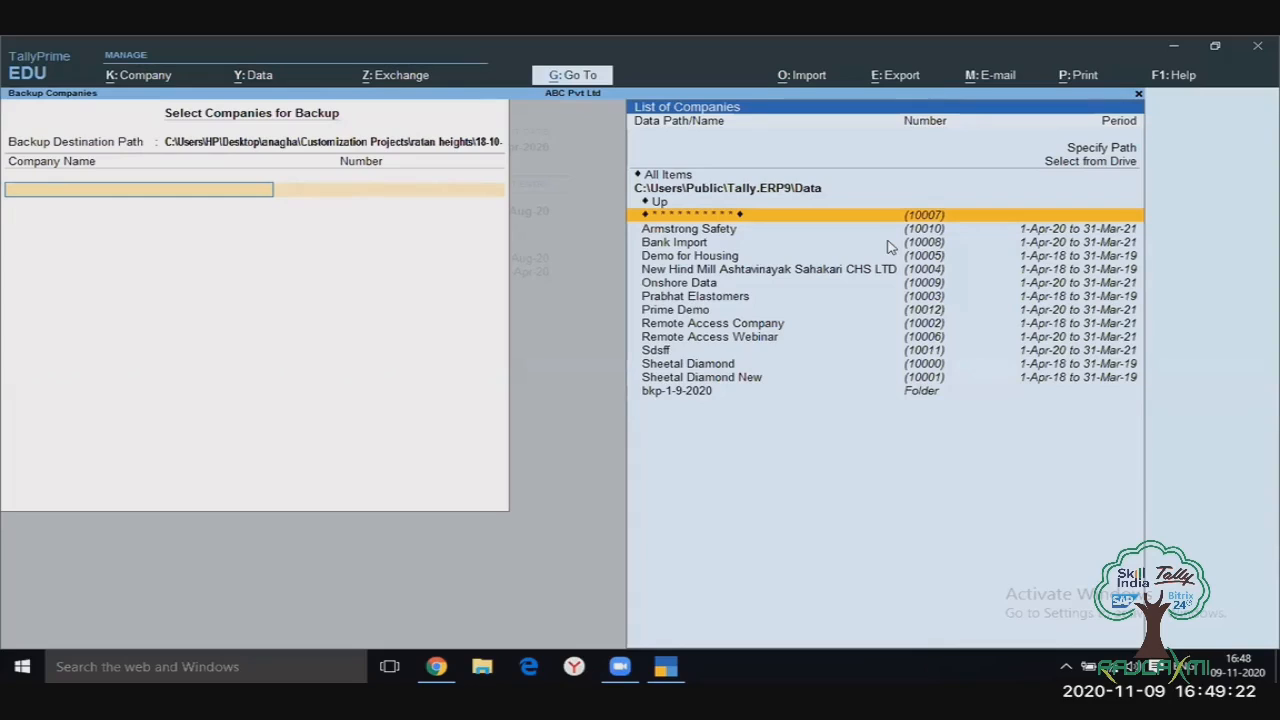
key(Escape)
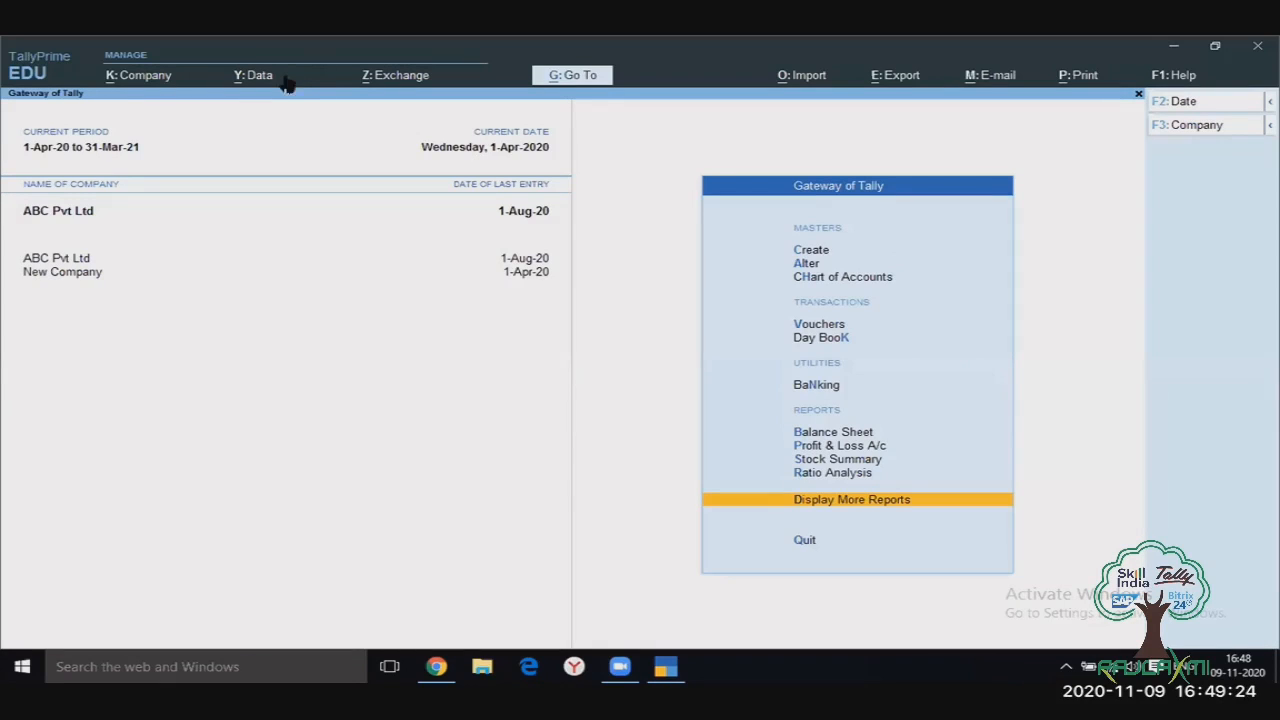
key(alt+y)
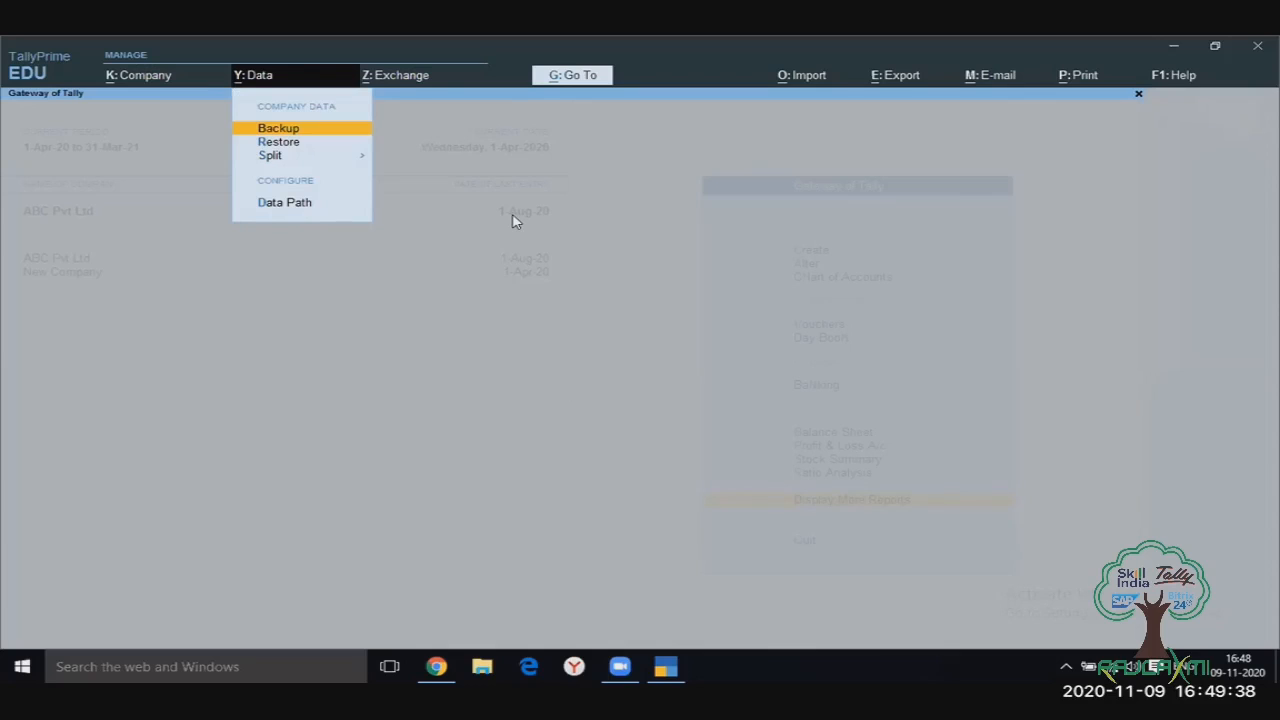
key(Escape)
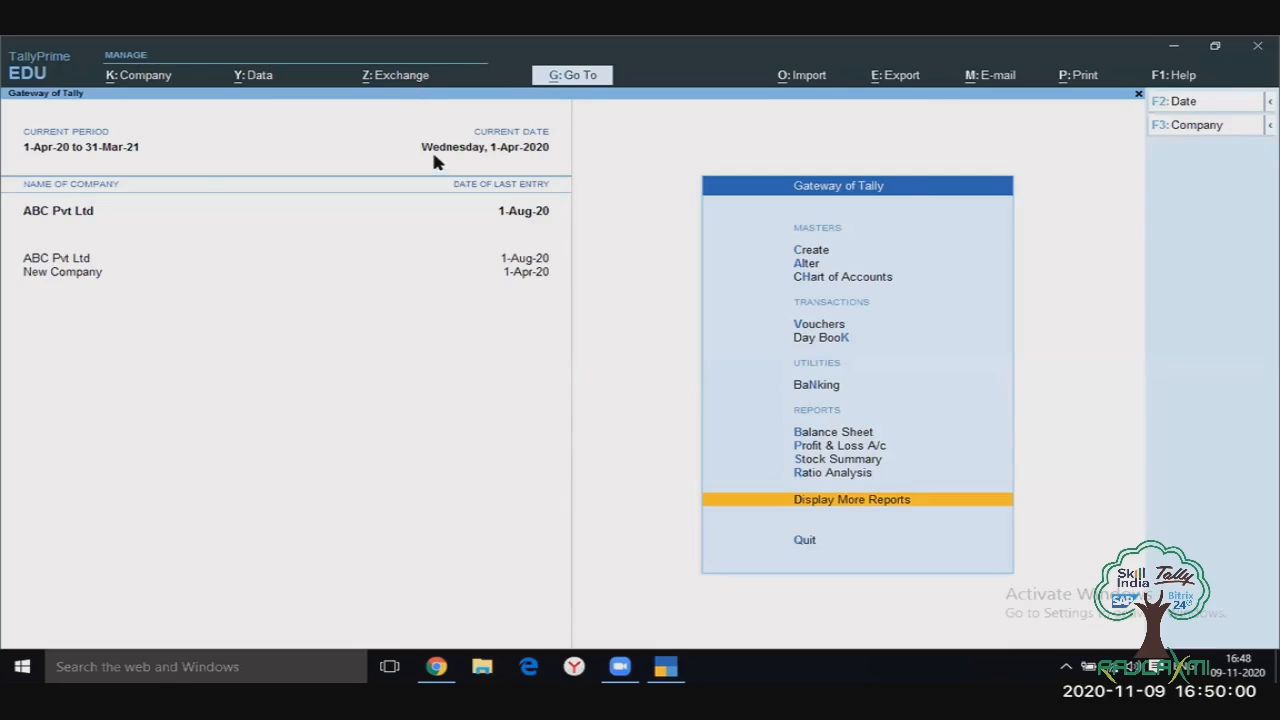
Step: View the data exchange options and the Import Masters form, and leave without importing a file
click(407, 87)
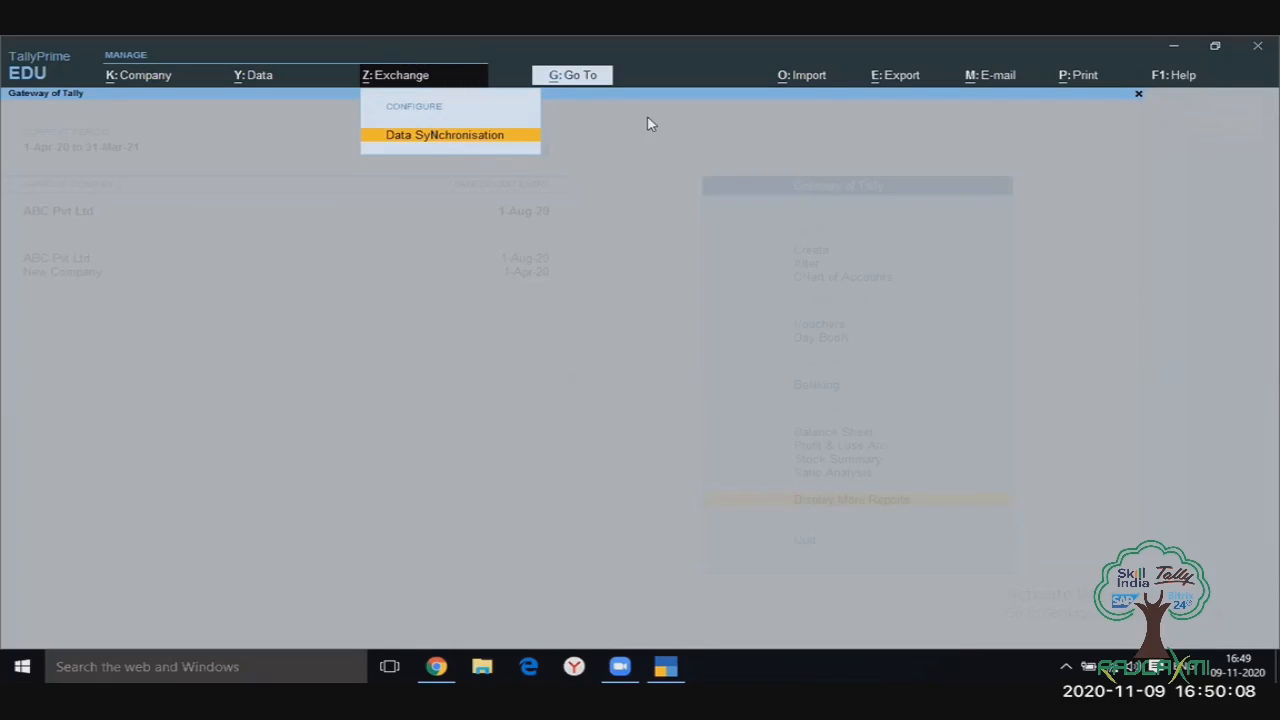
click(783, 79)
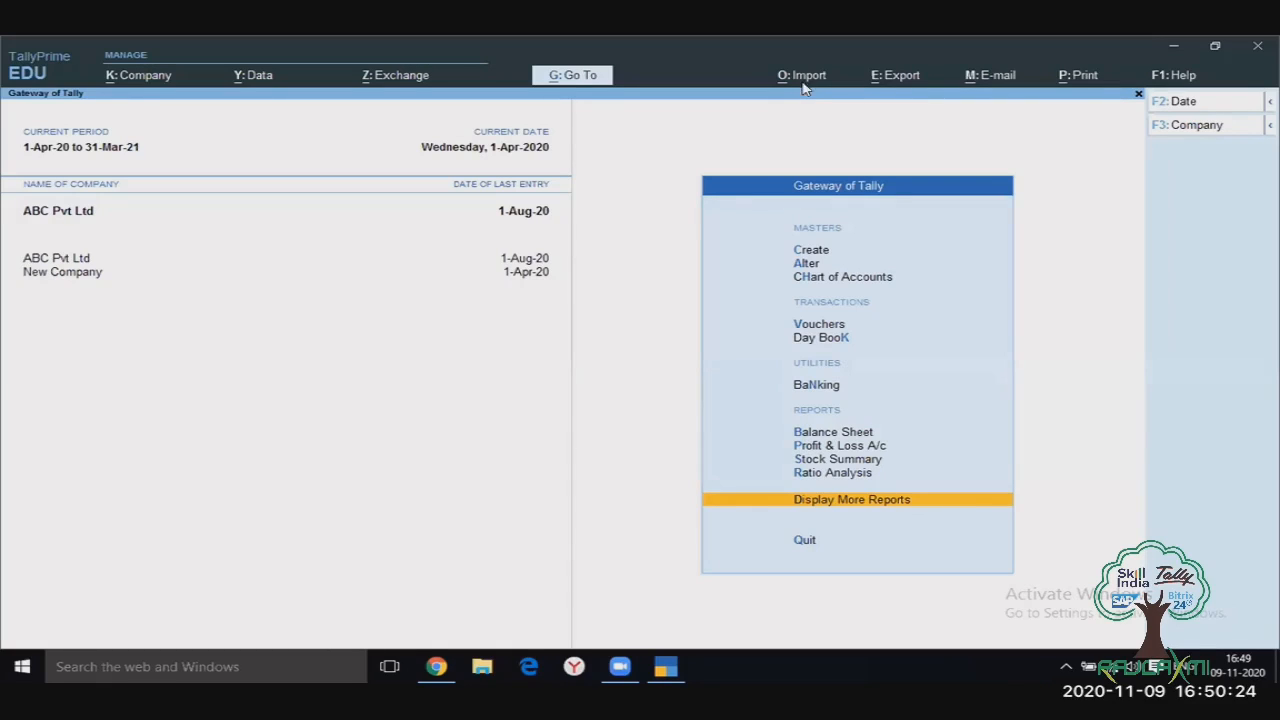
click(805, 88)
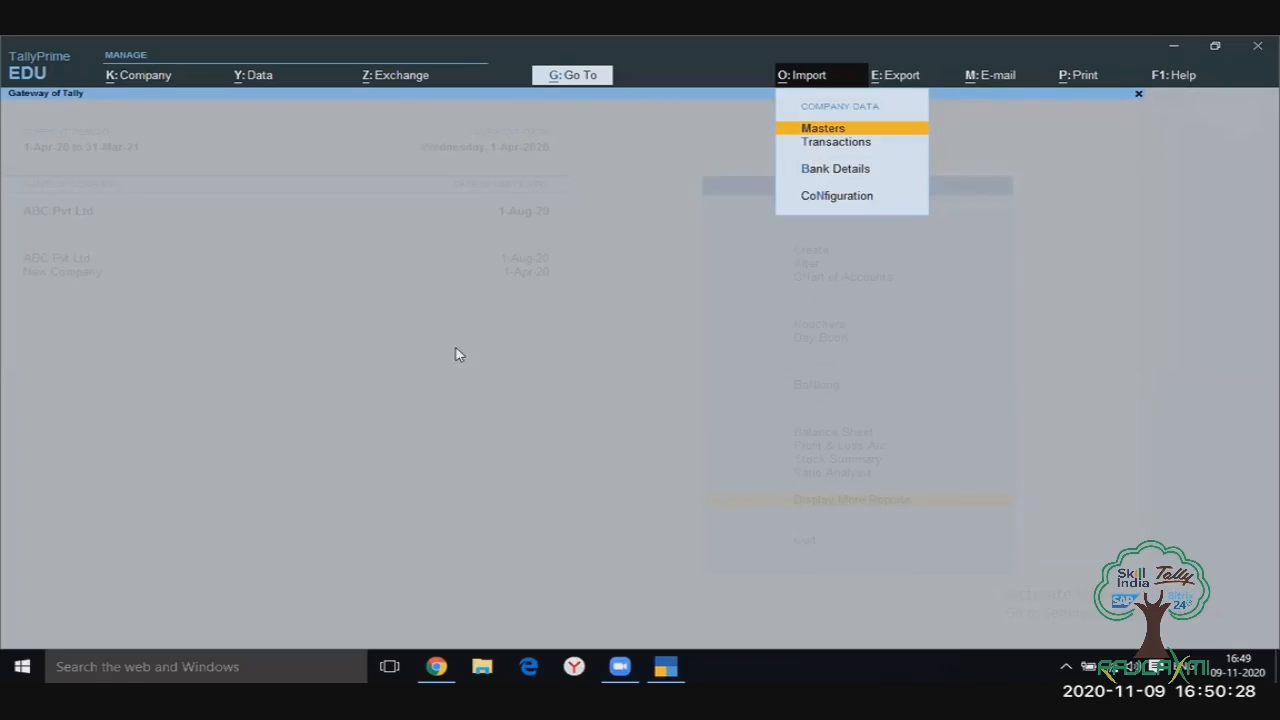
key(Return)
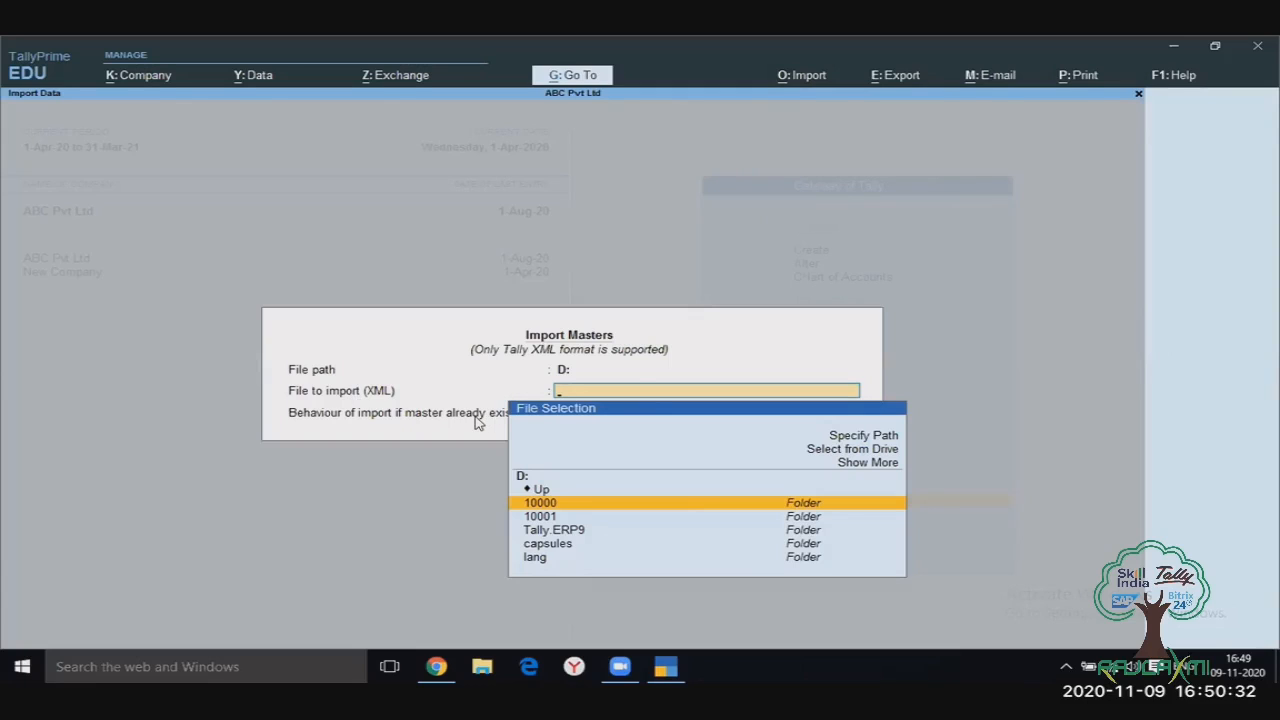
key(Escape)
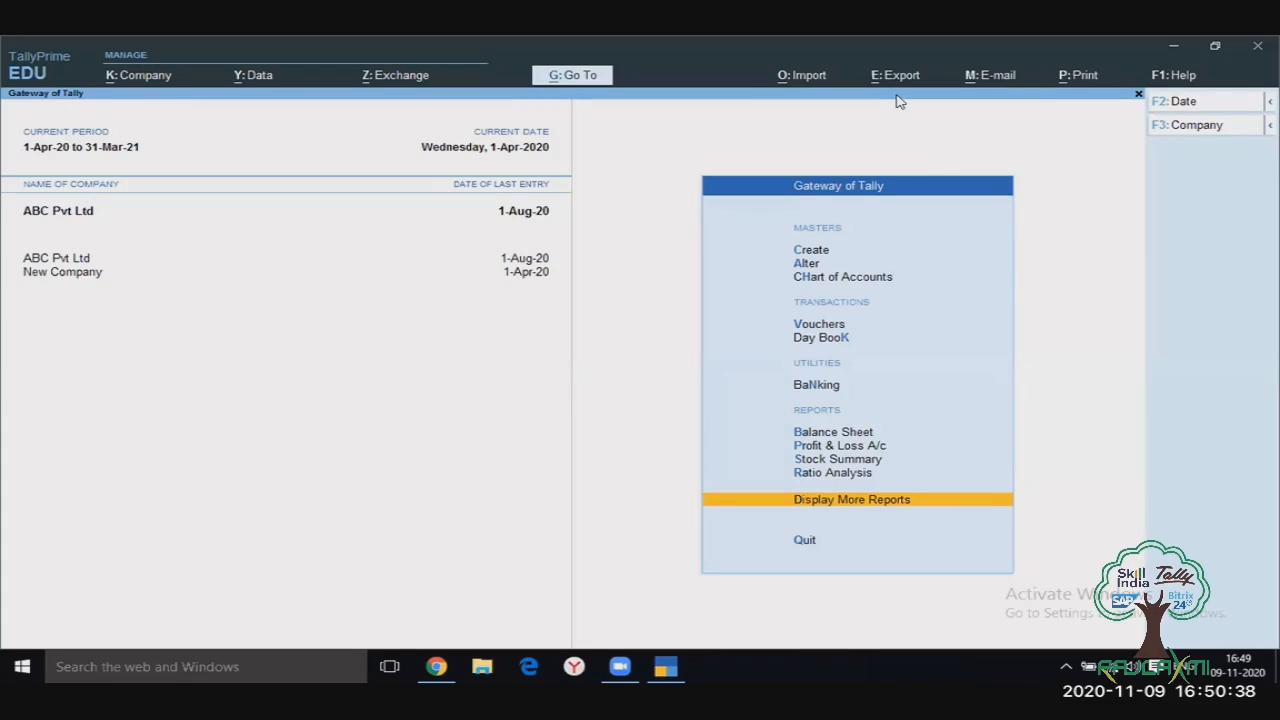
Step: View the selection of other reports for e-mailing, leave it, and open Display More Reports
click(991, 78)
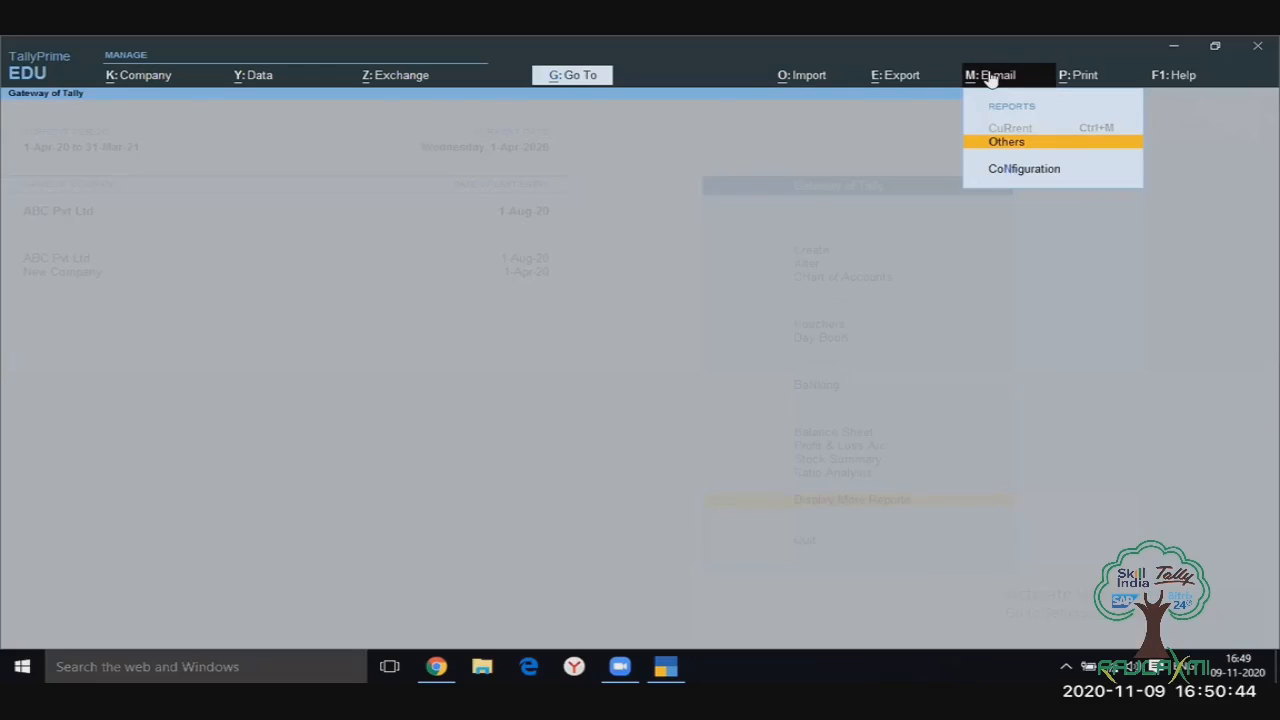
key(Return)
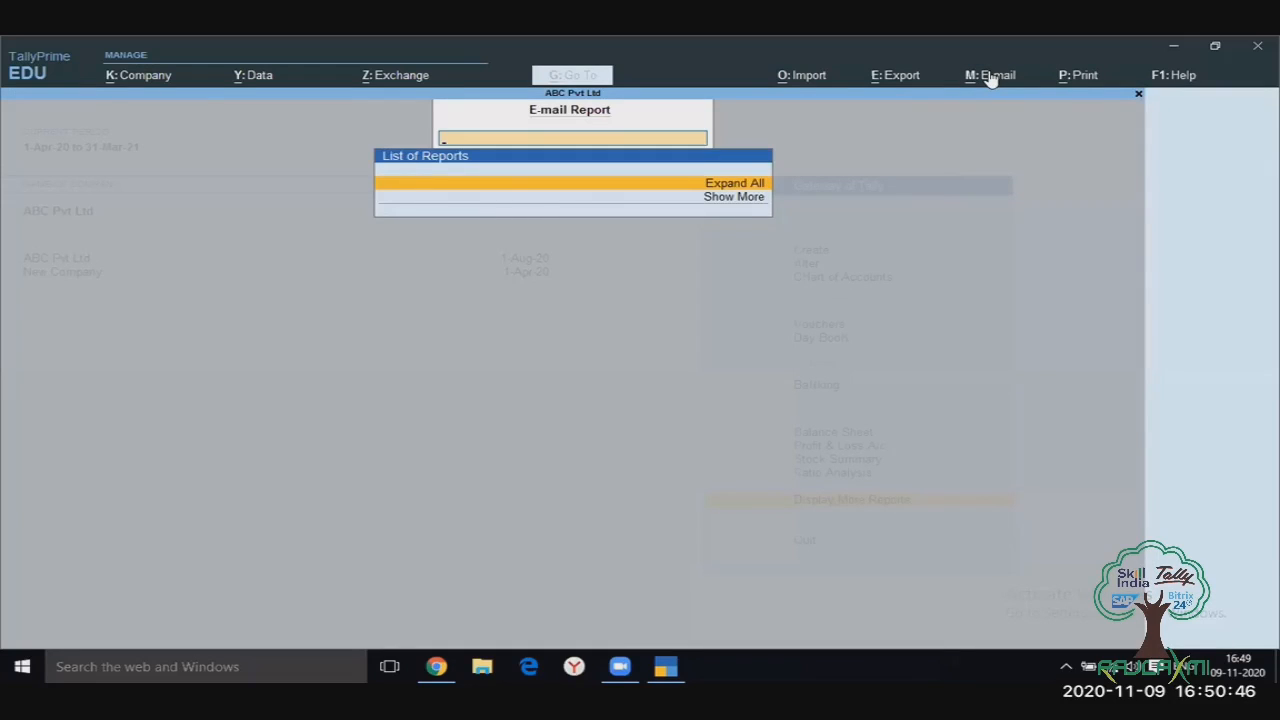
key(Escape)
key(Return)
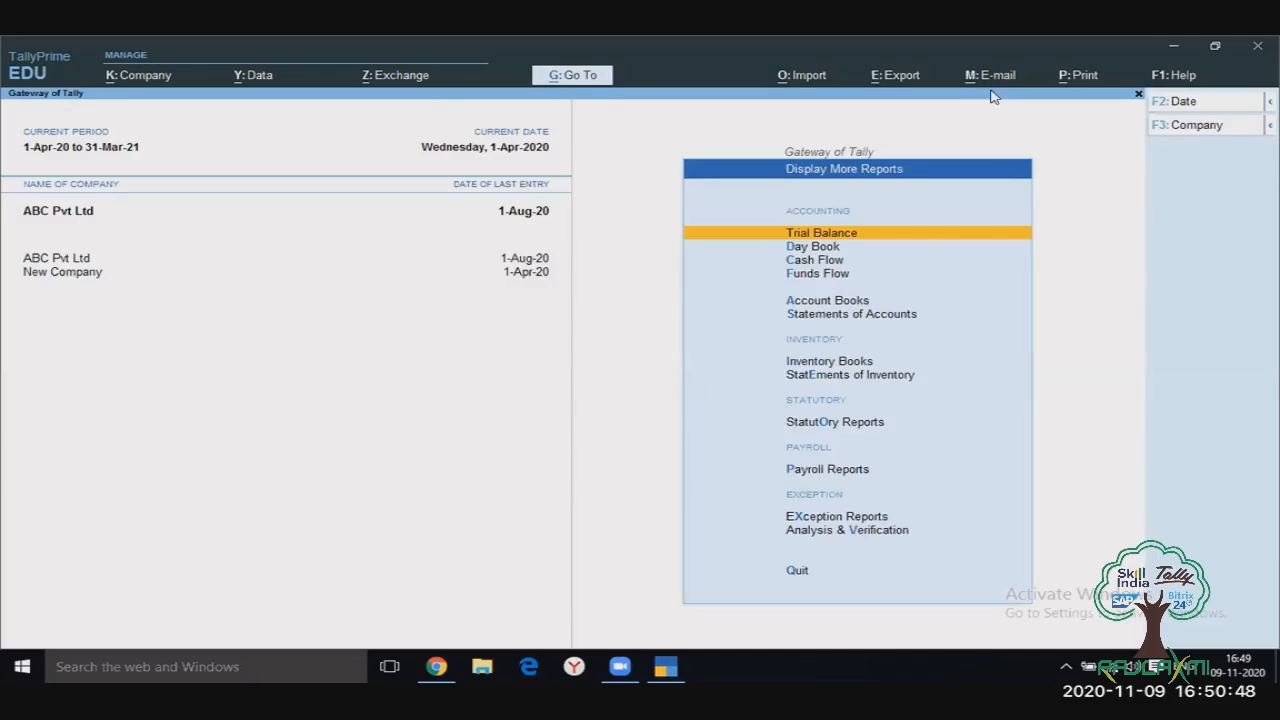
Step: Review the full list of e-mail configuration settings, including the additional ones, and leave without changing anything
key(alt+m)
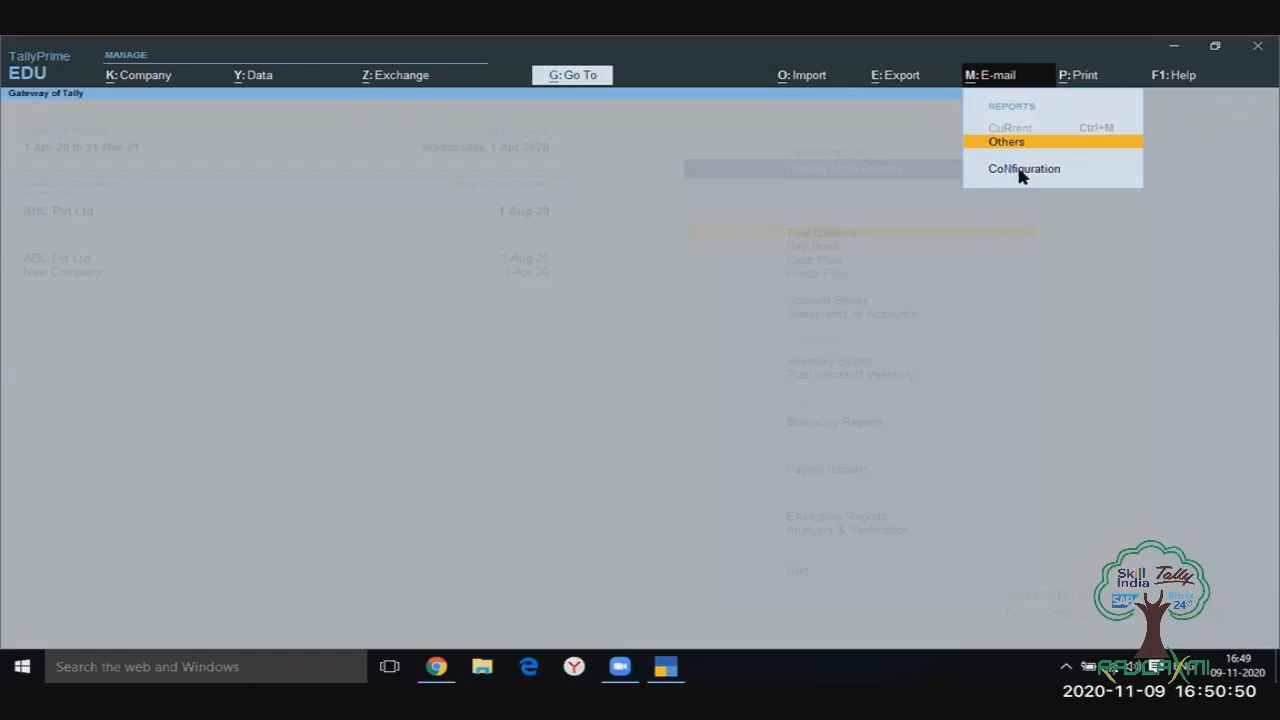
click(1020, 172)
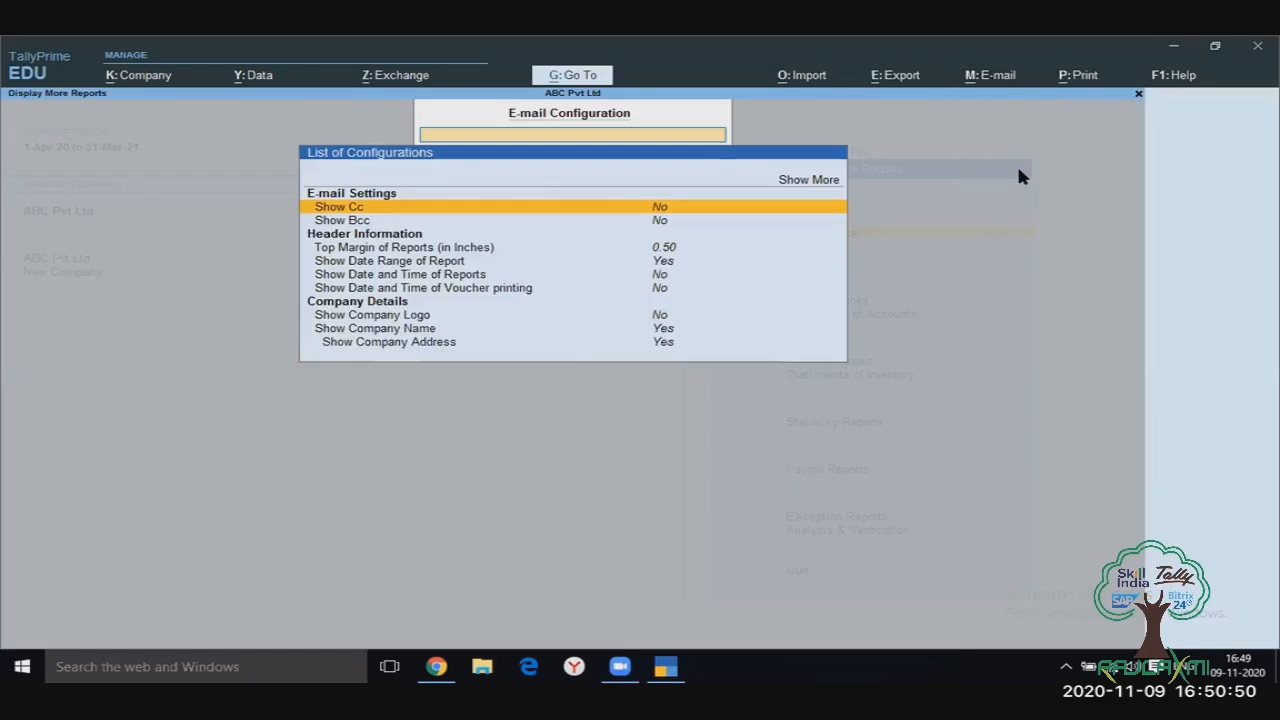
click(812, 182)
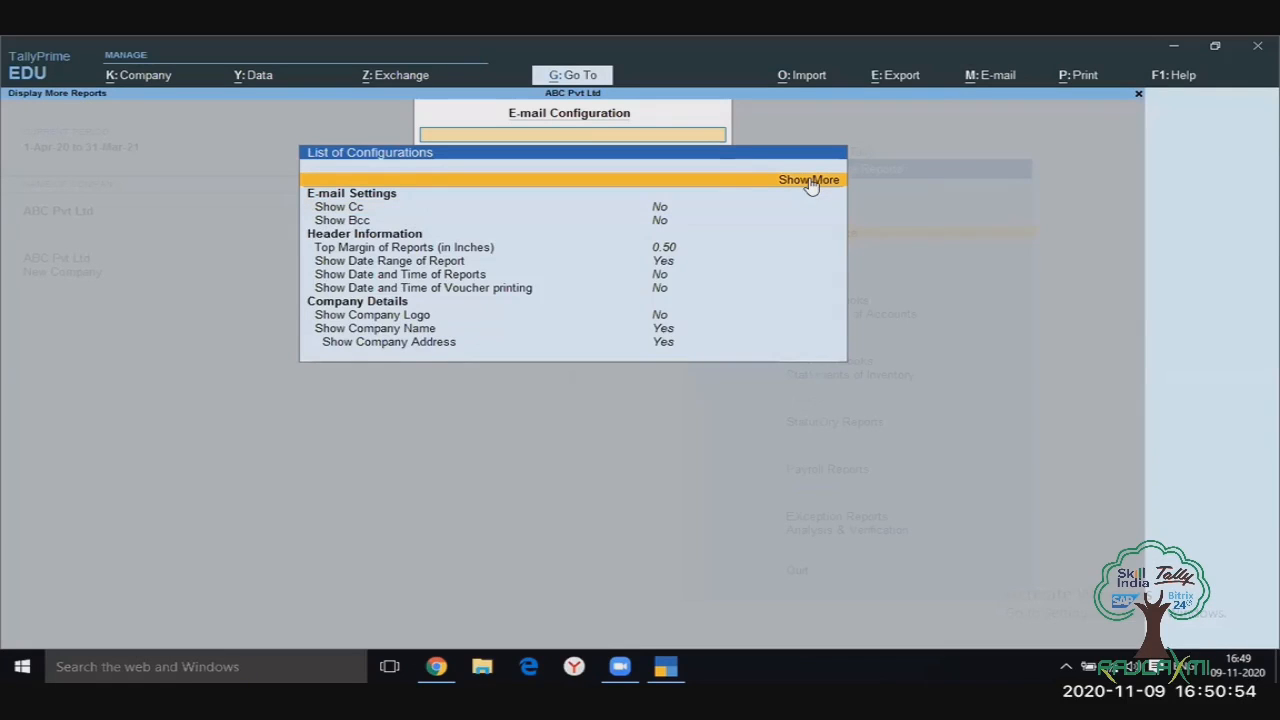
click(812, 182)
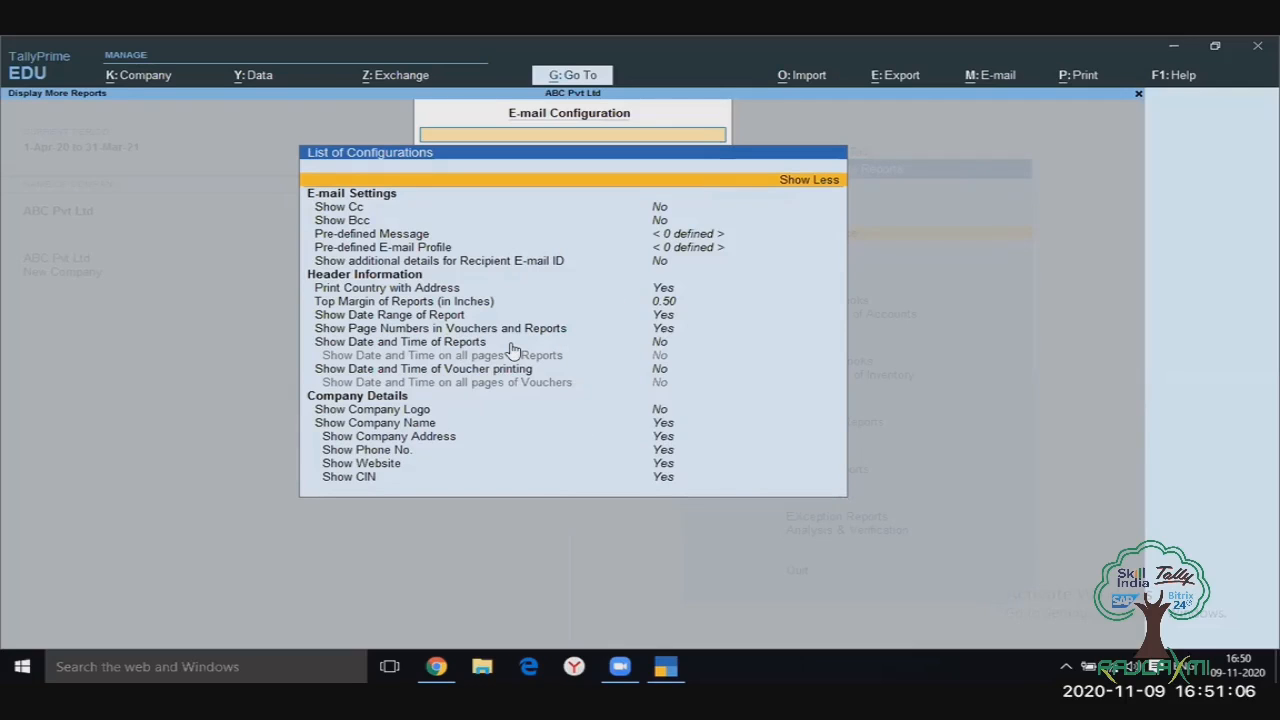
key(Escape)
key(Escape)
key(Escape)
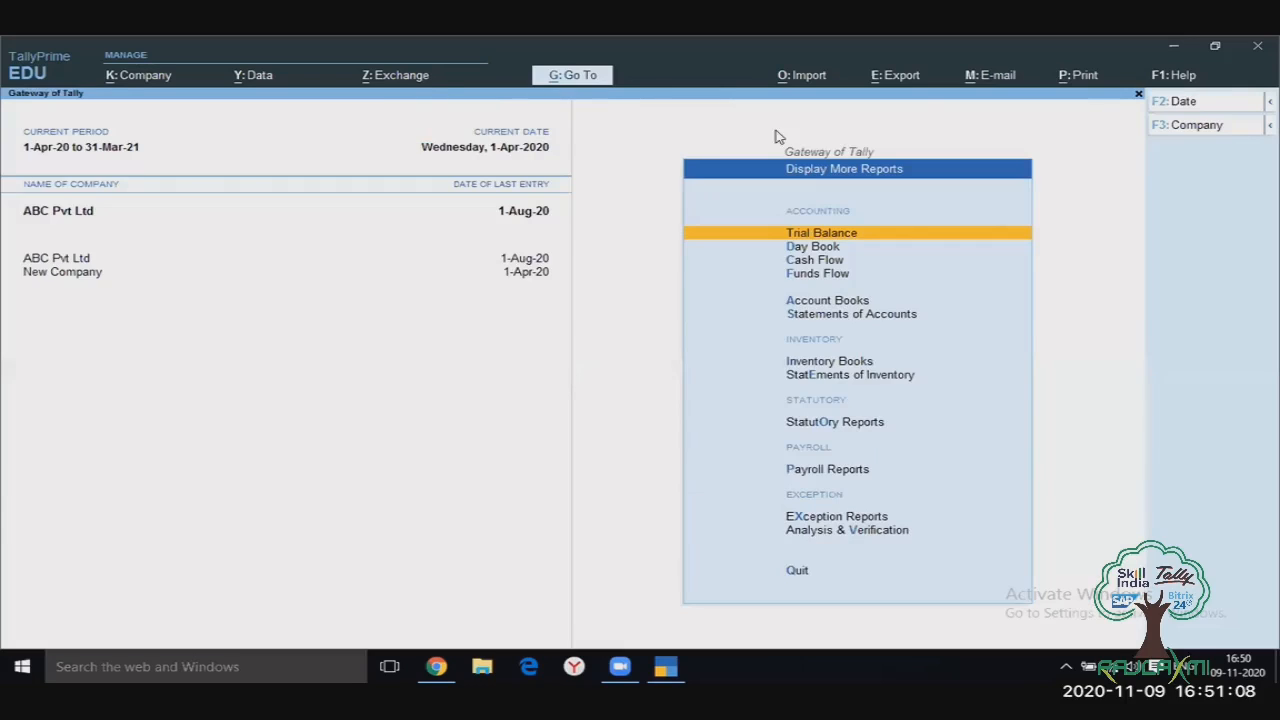
Step: Review the full list of print configuration settings, including the advanced ones, and leave without changing anything
click(1080, 76)
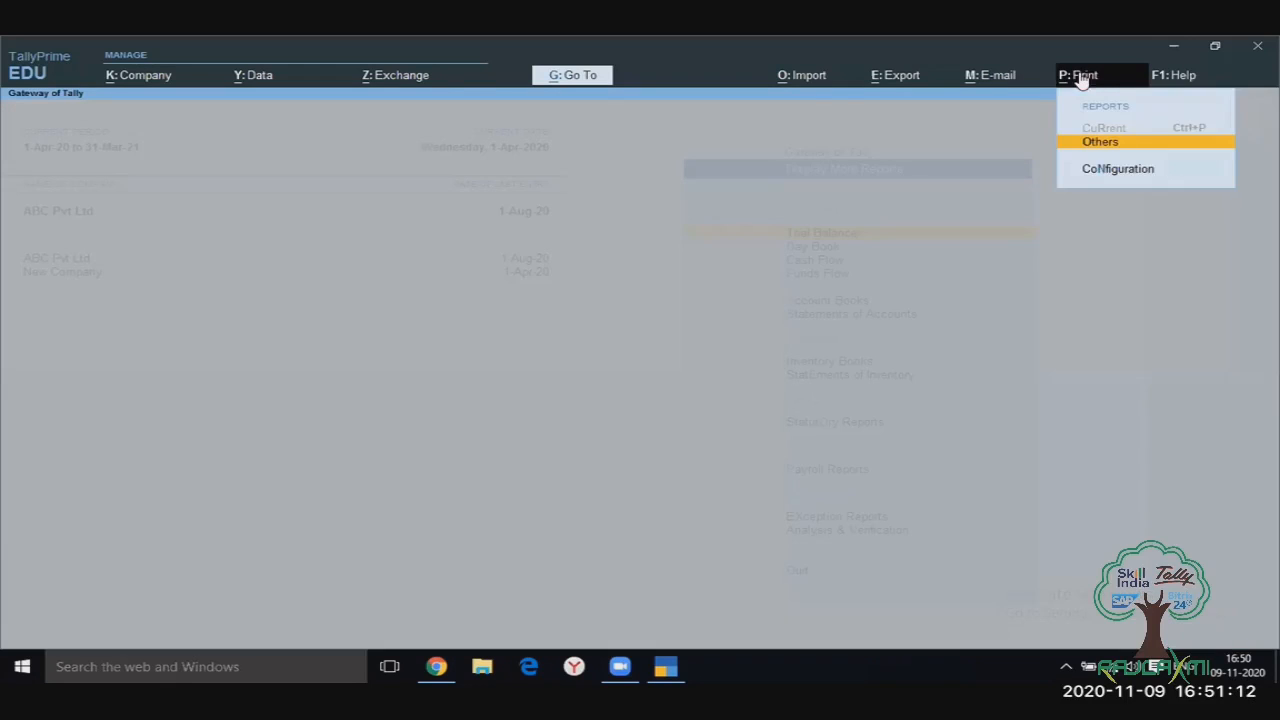
key(Down)
key(Return)
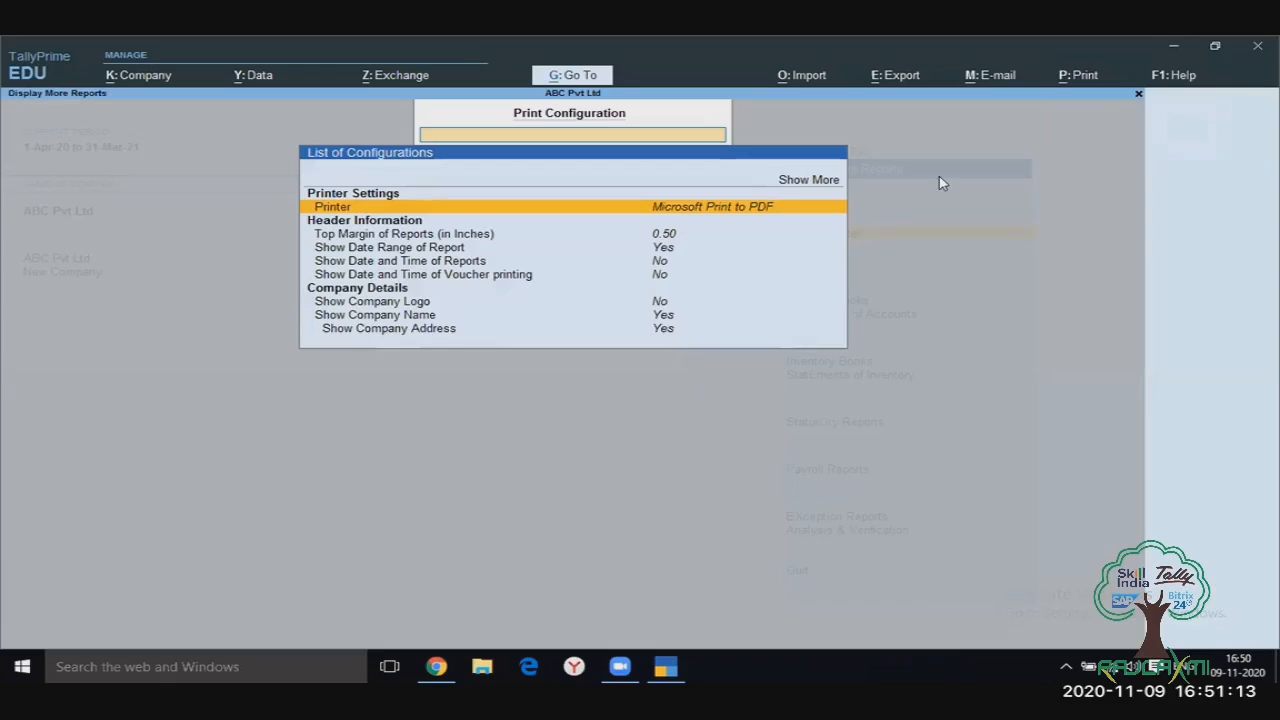
click(792, 184)
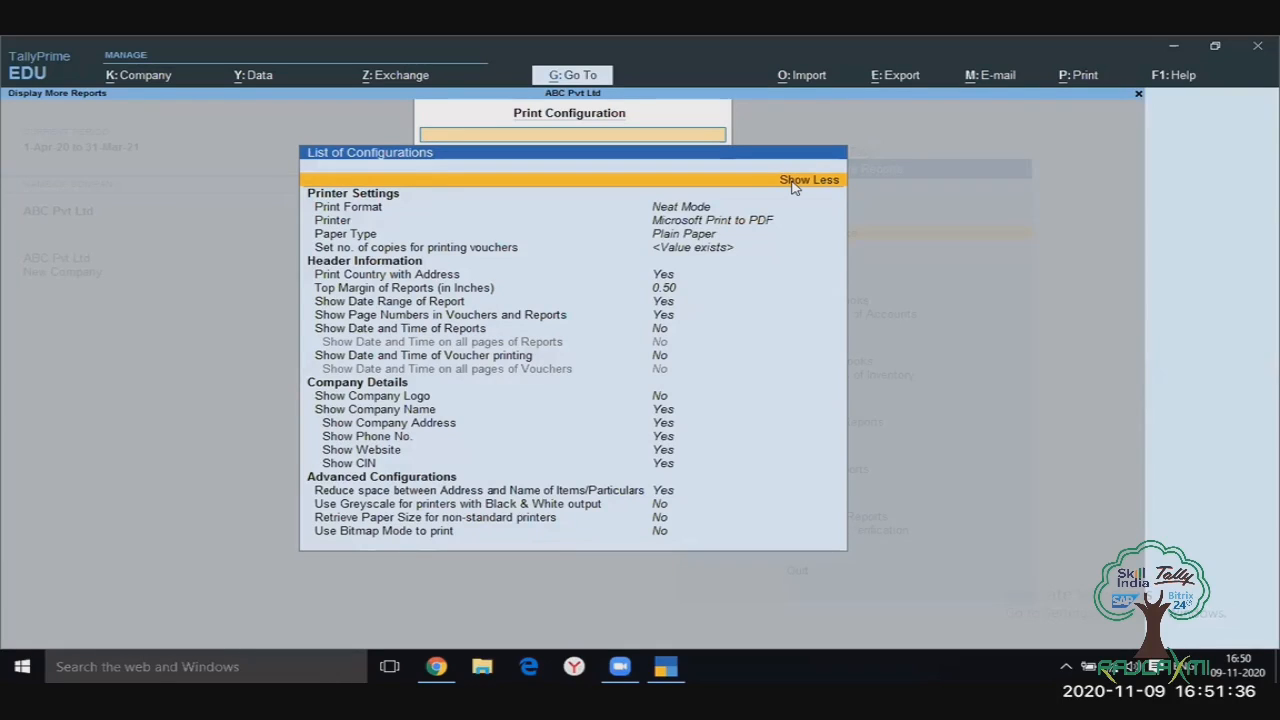
key(Escape)
key(Escape)
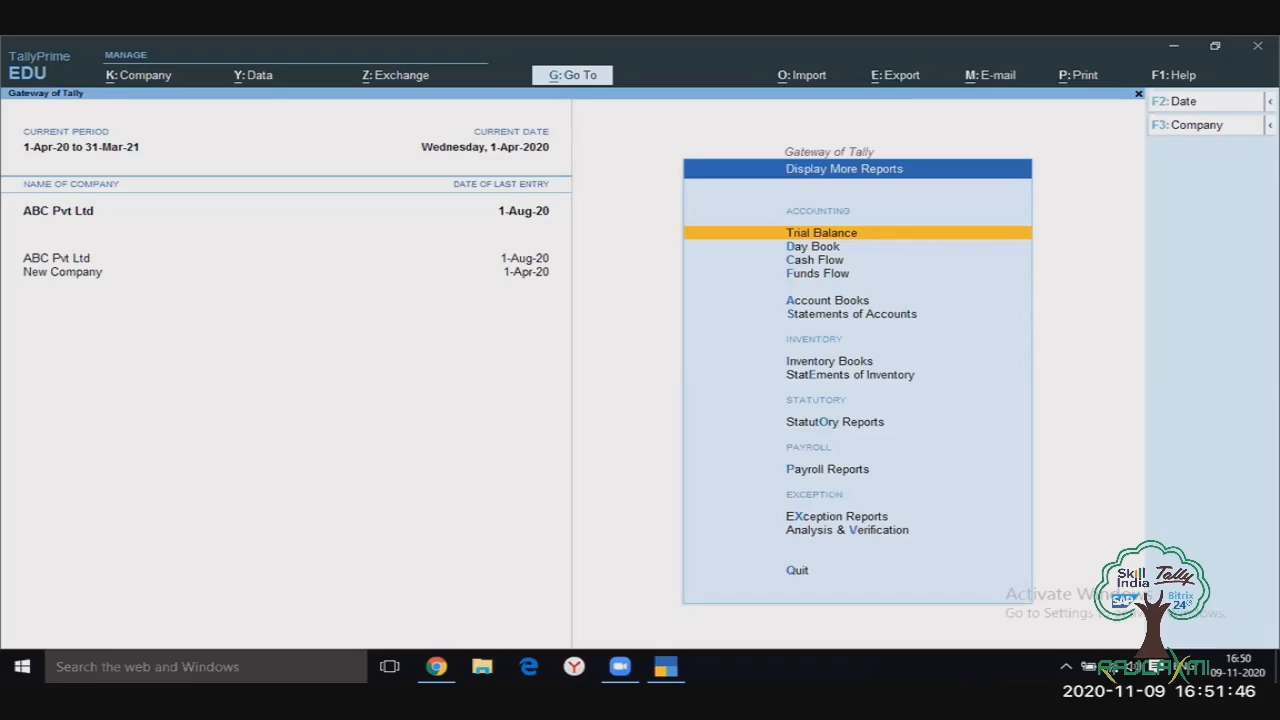
Step: View the help options and the locally configured TDLs under TDL & Add-On, and close them
click(1175, 86)
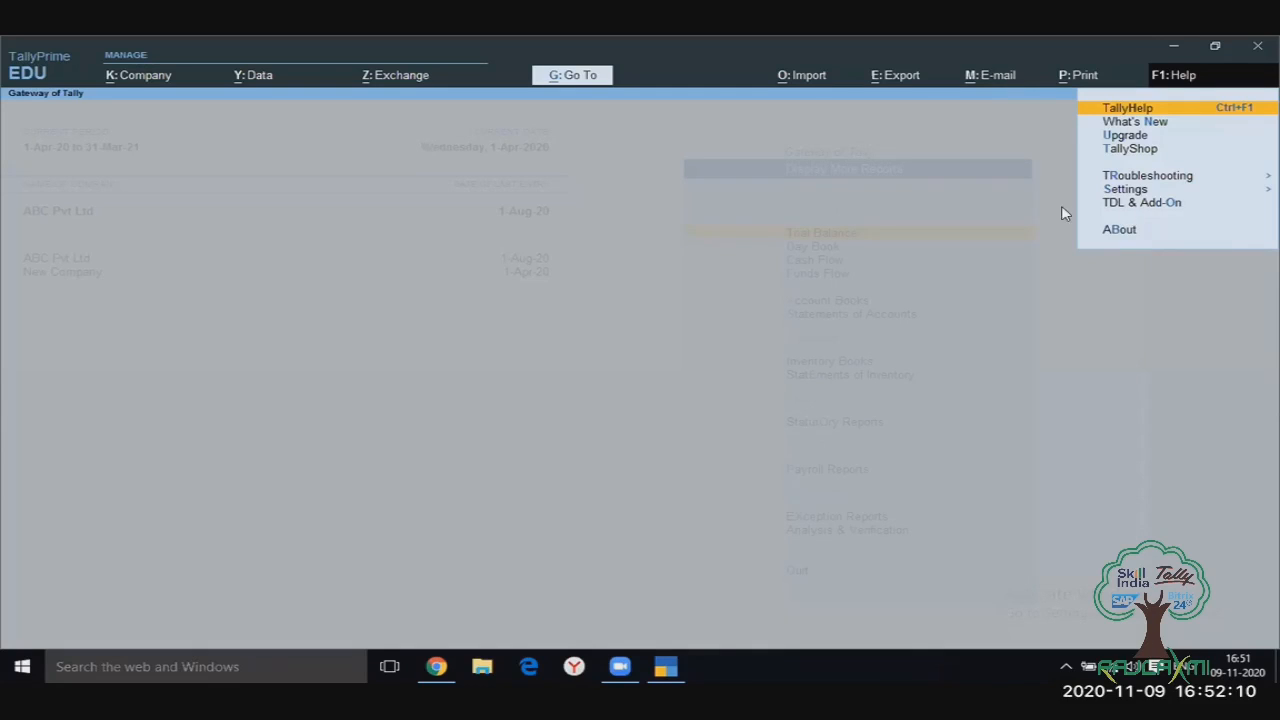
click(1120, 206)
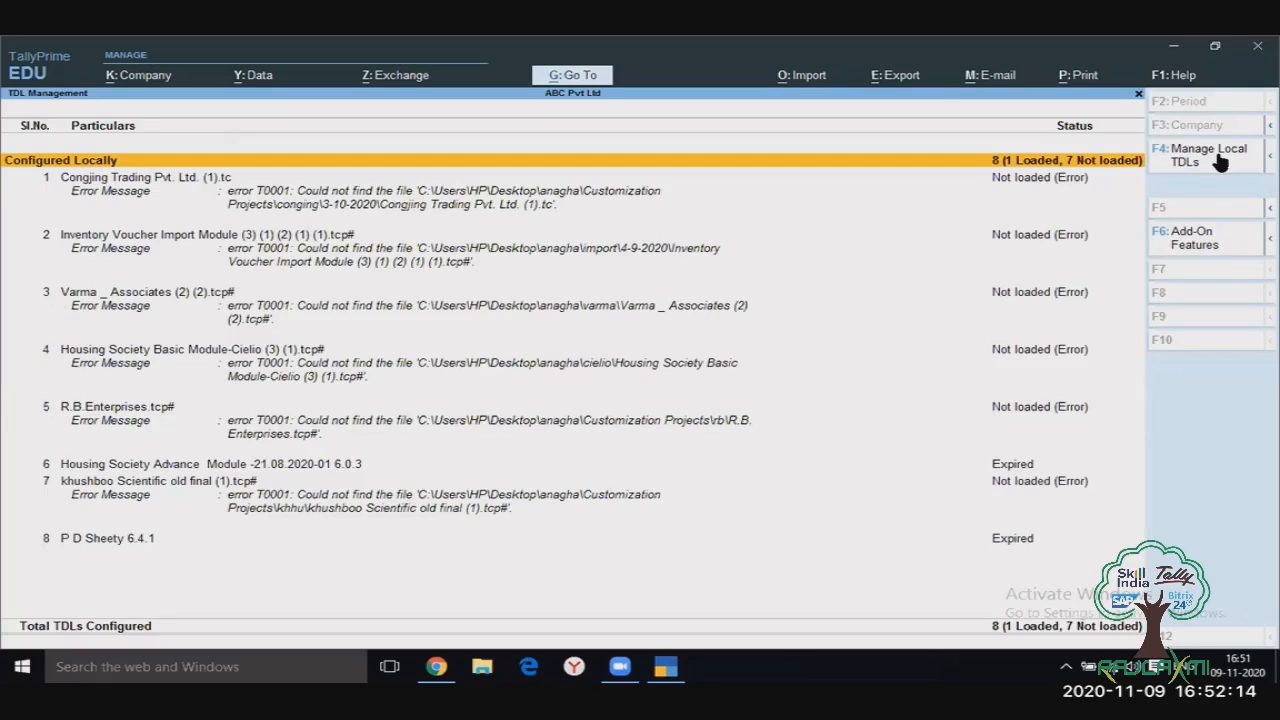
key(Escape)
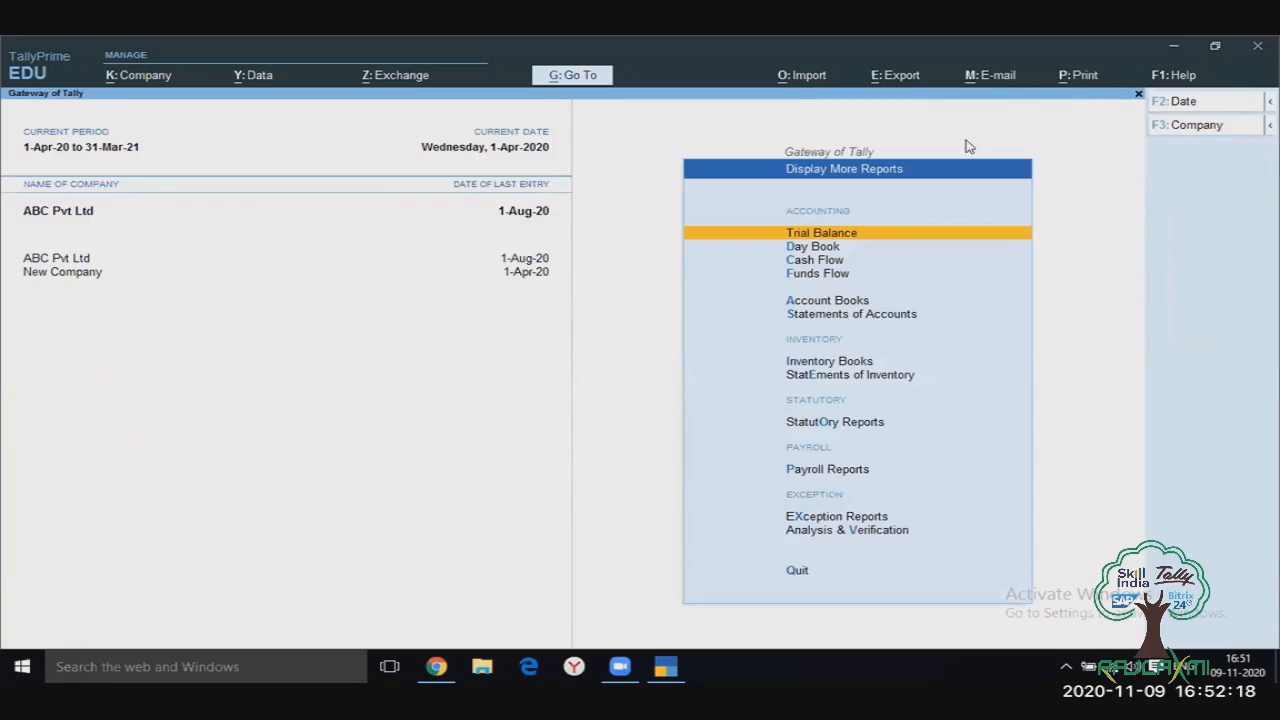
Step: View the current date setting and the Change Company list, leaving both without a change
click(1196, 112)
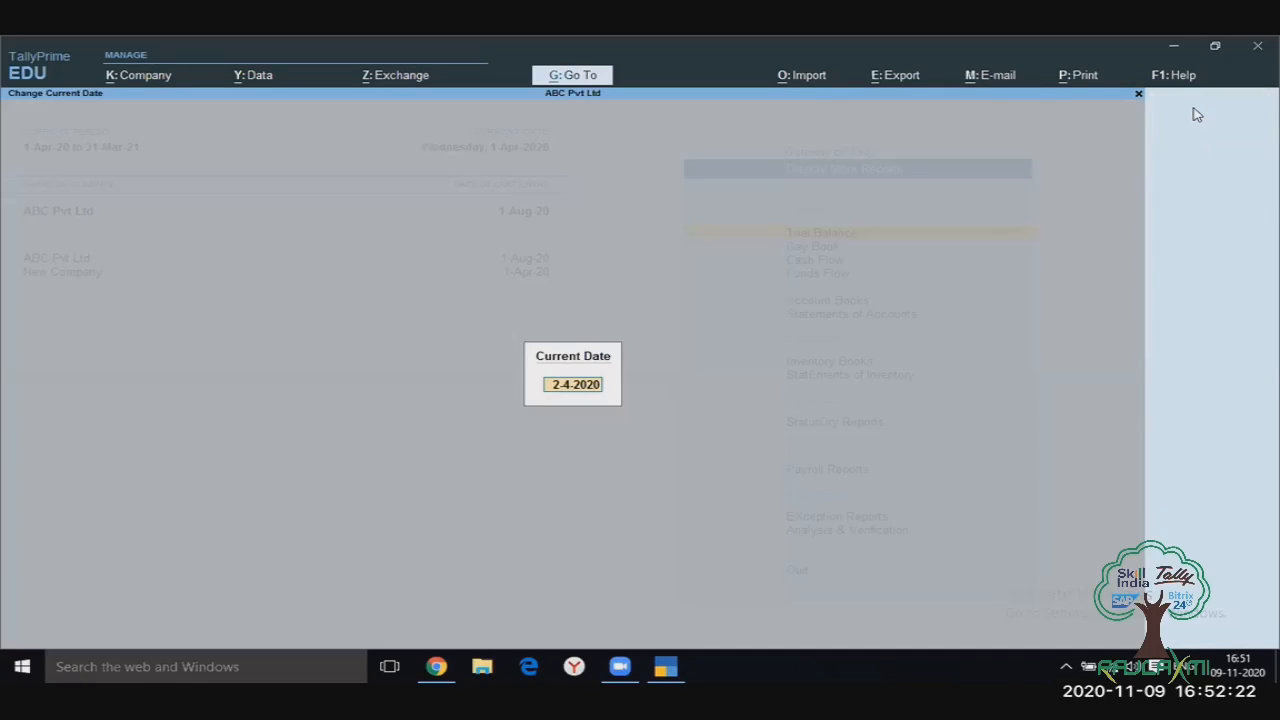
key(BackSpace)
key(Escape)
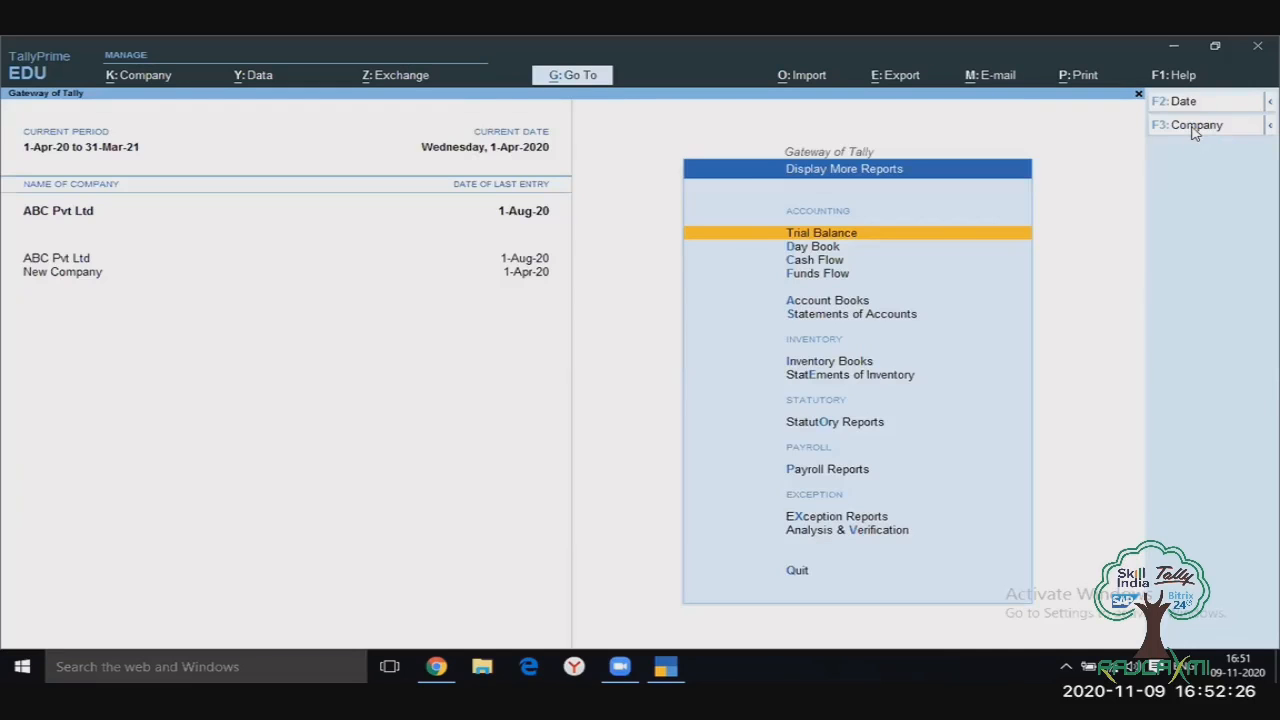
click(1193, 127)
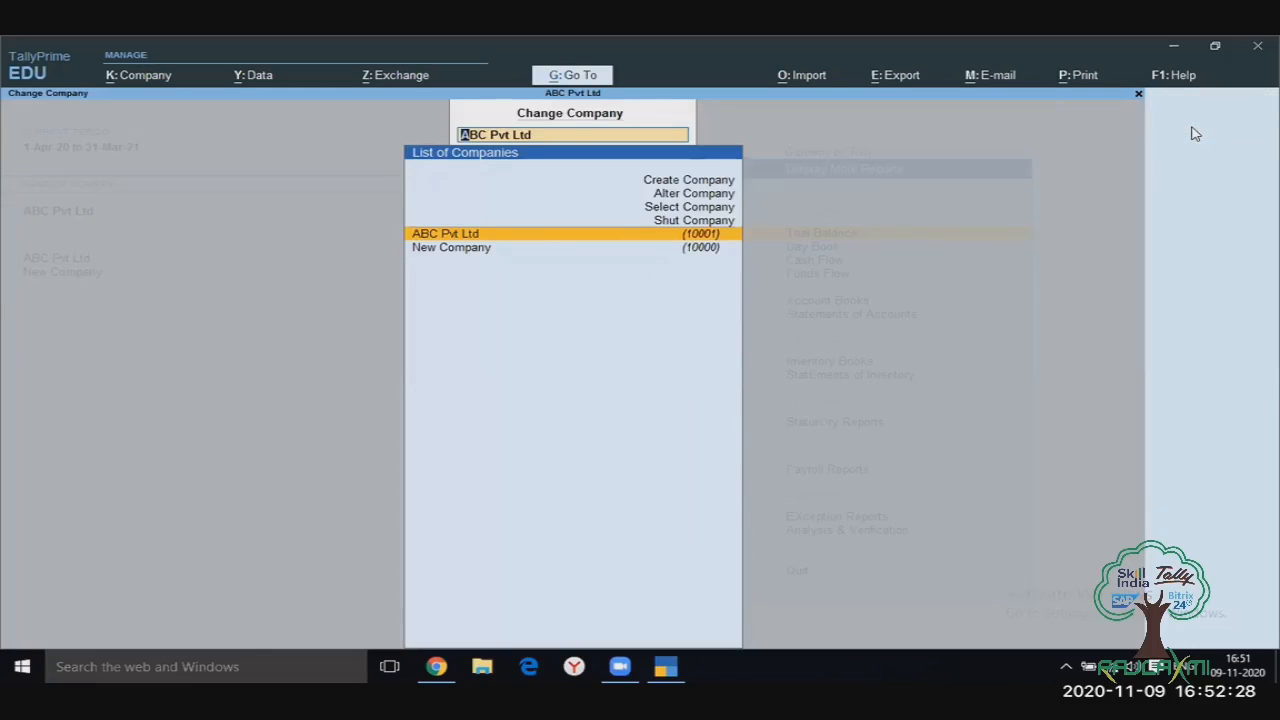
key(Escape)
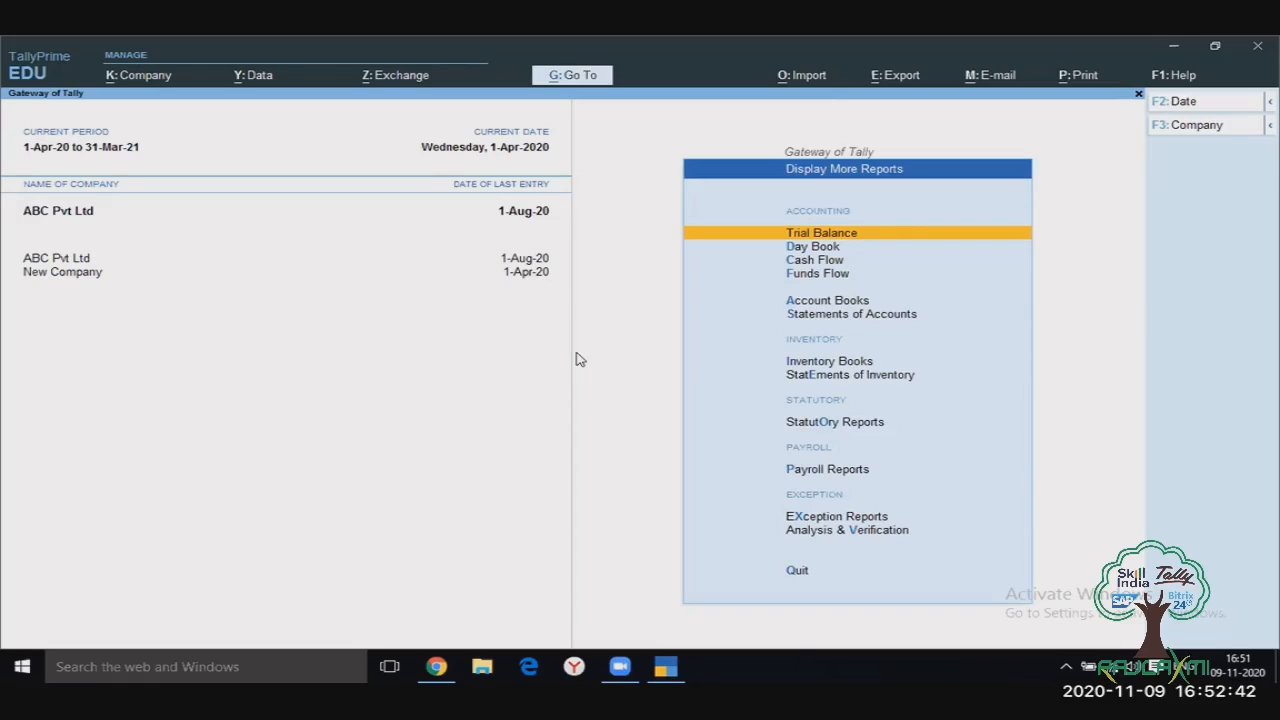
Step: Open the Go To list of reports, expand all its report groups, and collapse them again
click(572, 76)
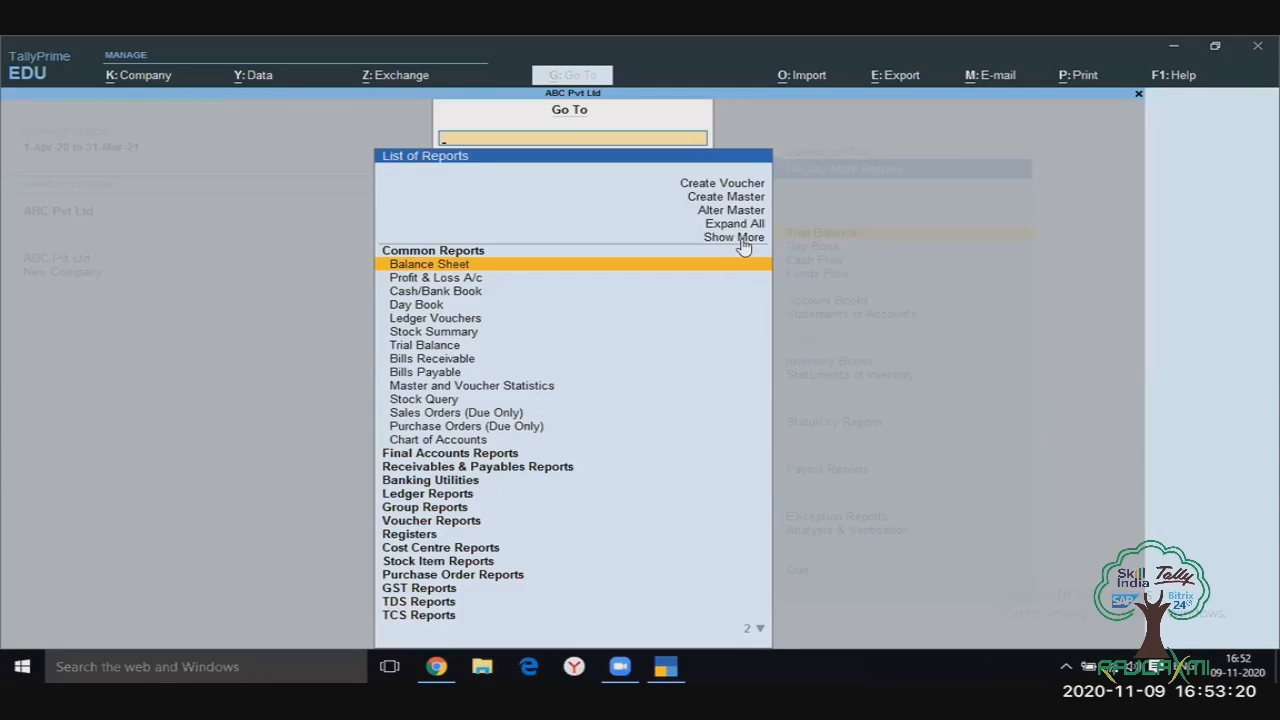
key(Up)
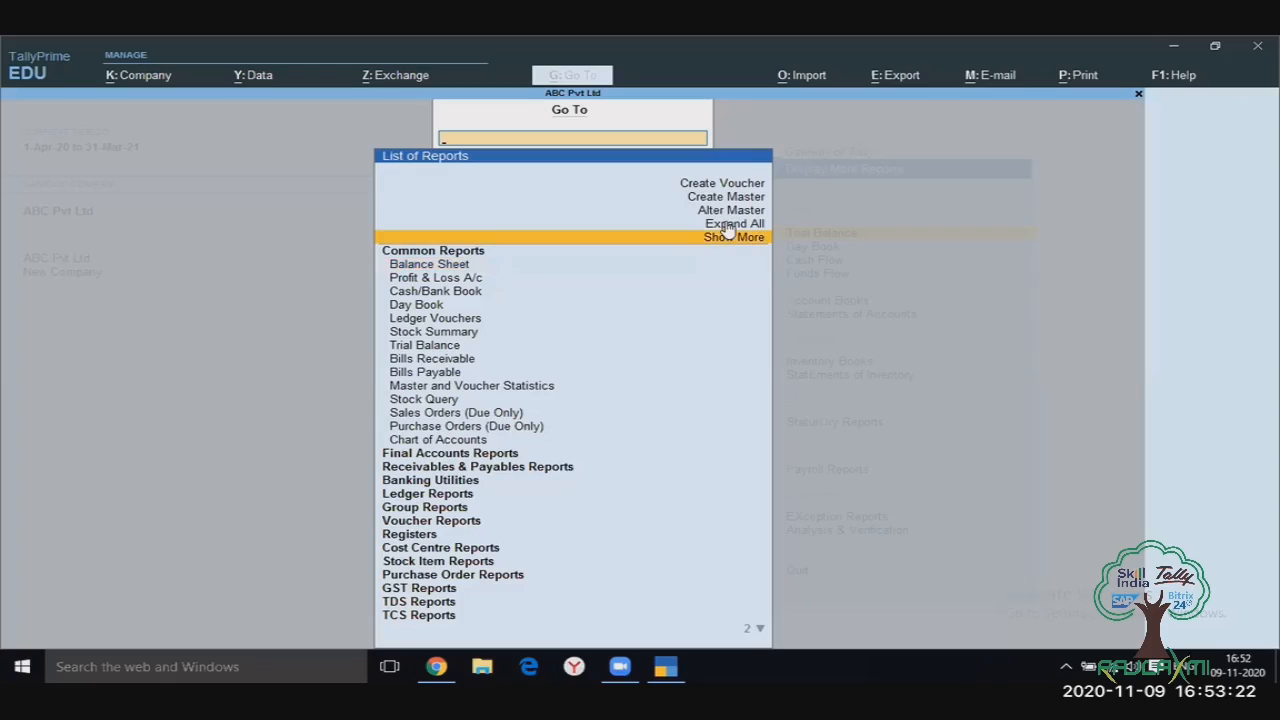
key(Up)
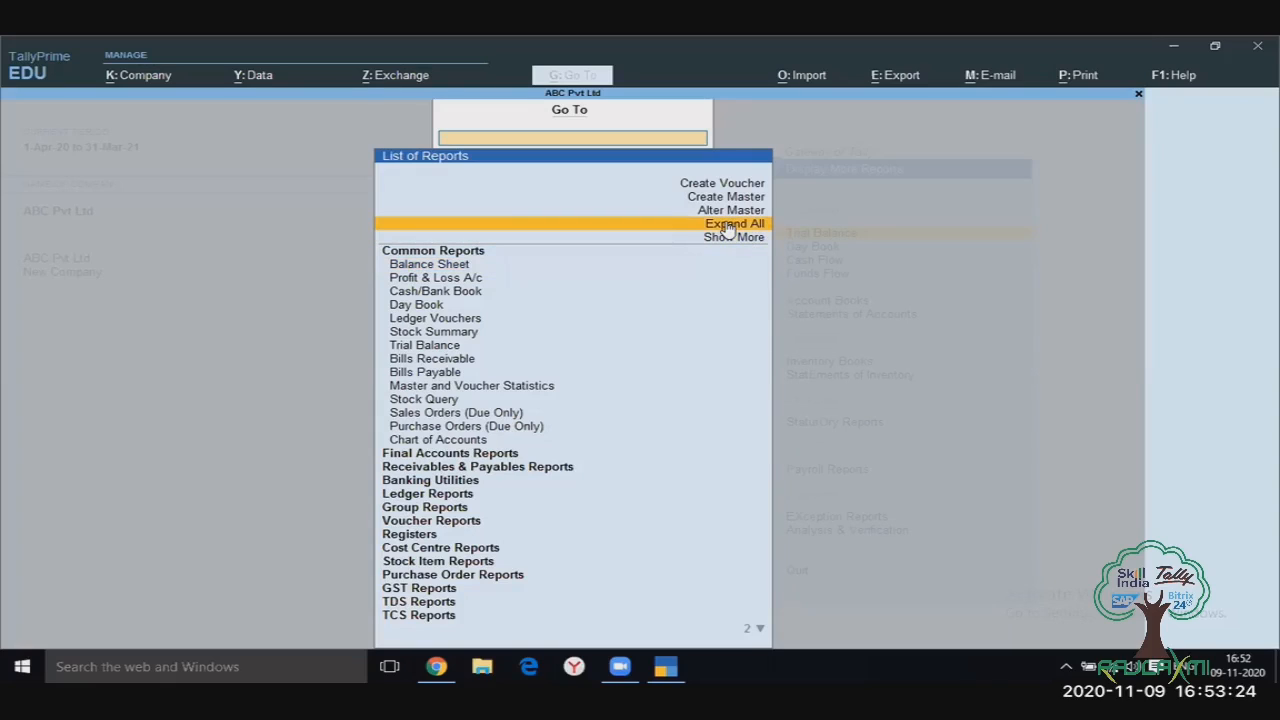
key(Return)
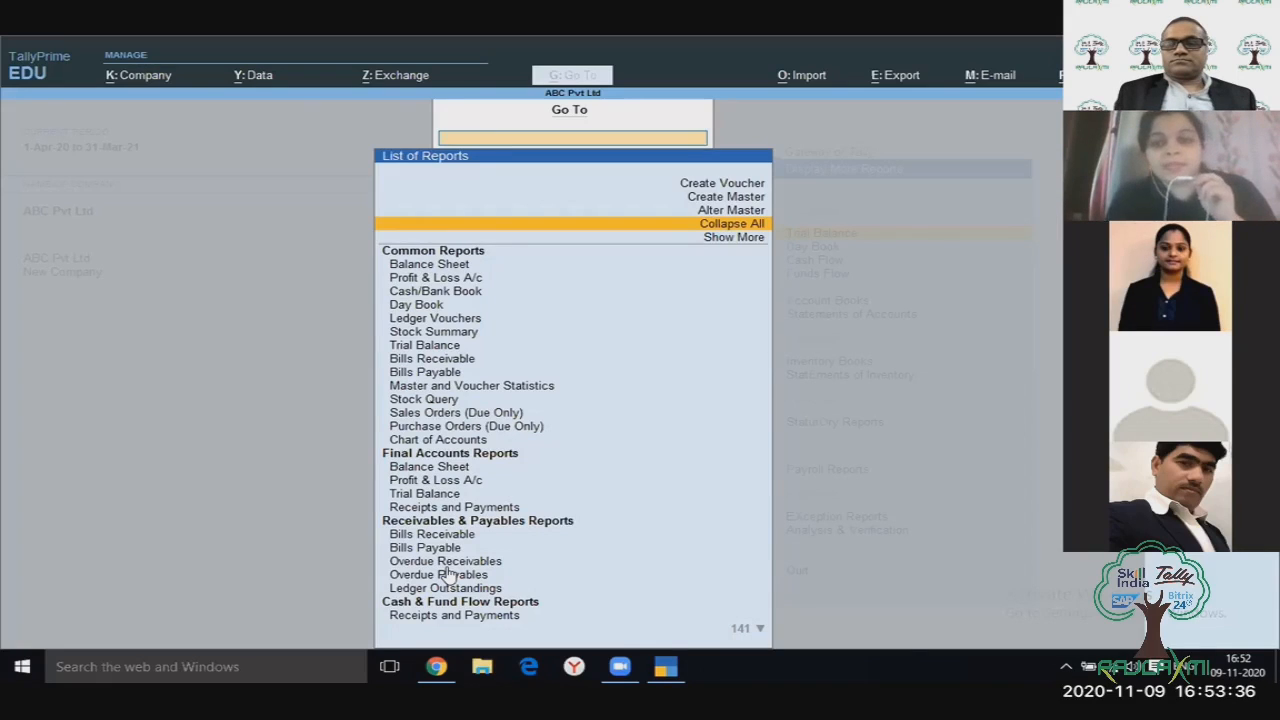
key(Return)
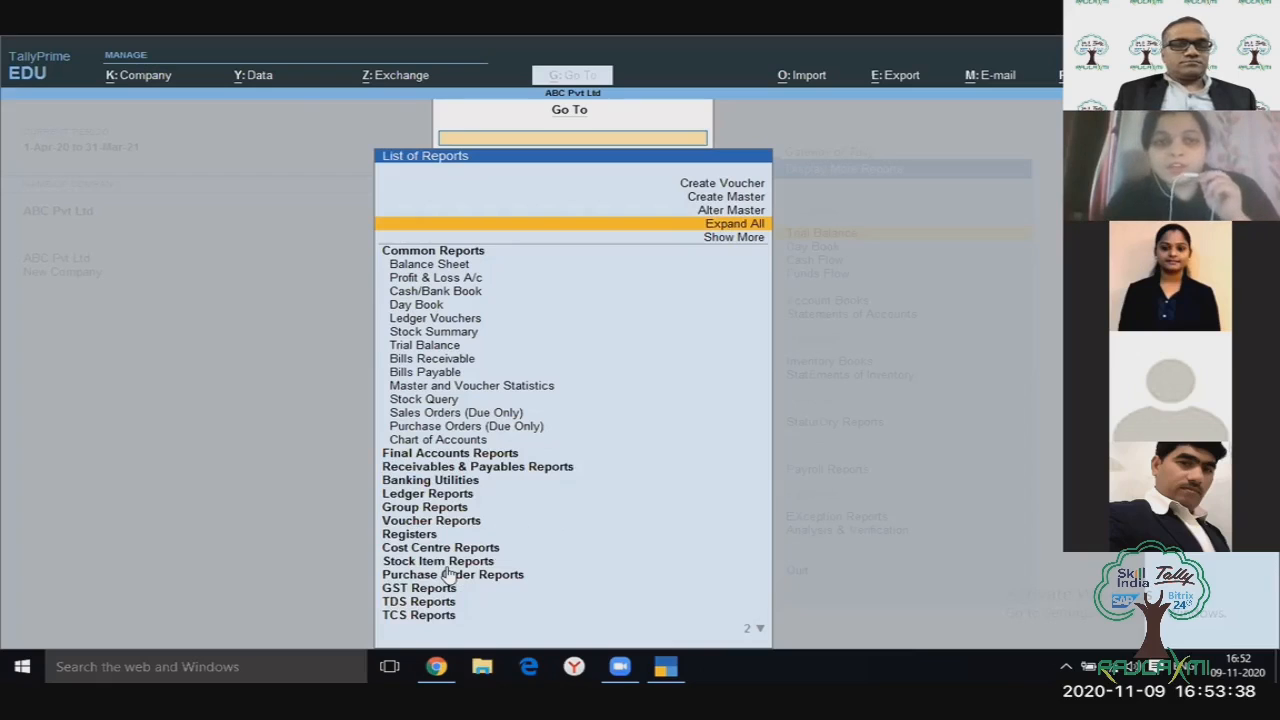
Step: View the Balance Sheet, and open the Bills Receivable report from the Go To list without closing it
click(415, 268)
click(416, 268)
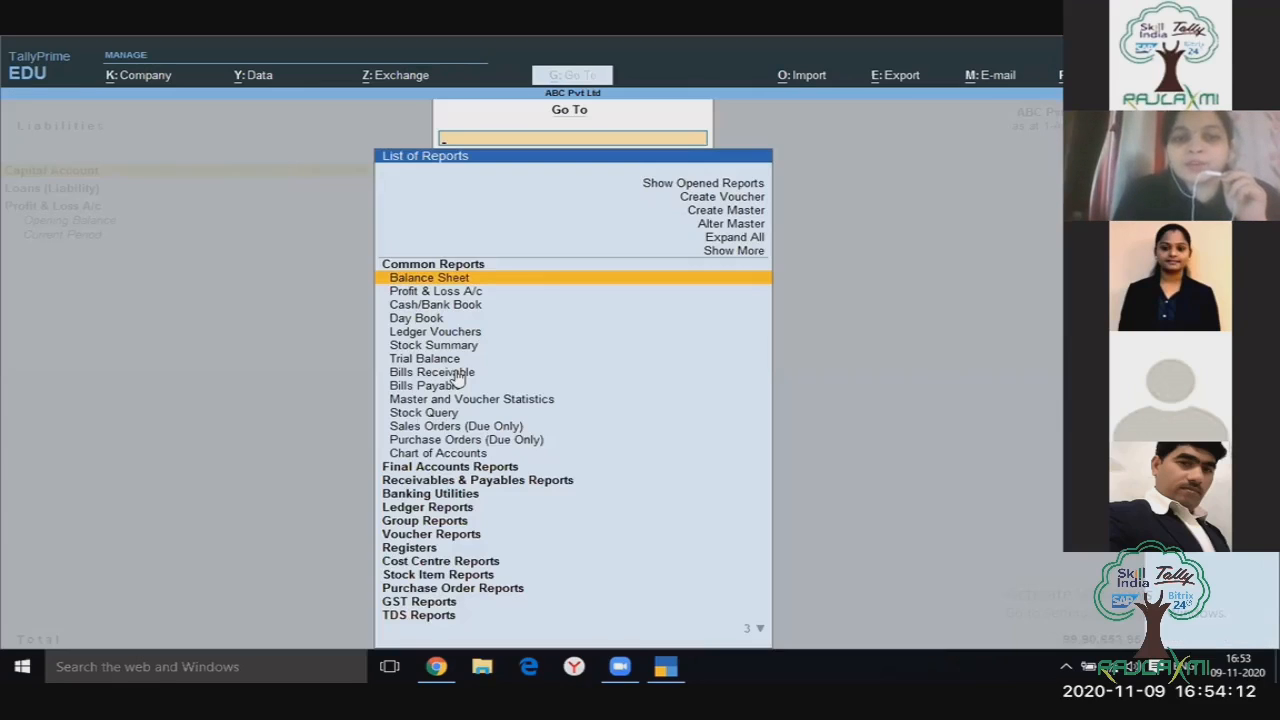
key(alt+g)
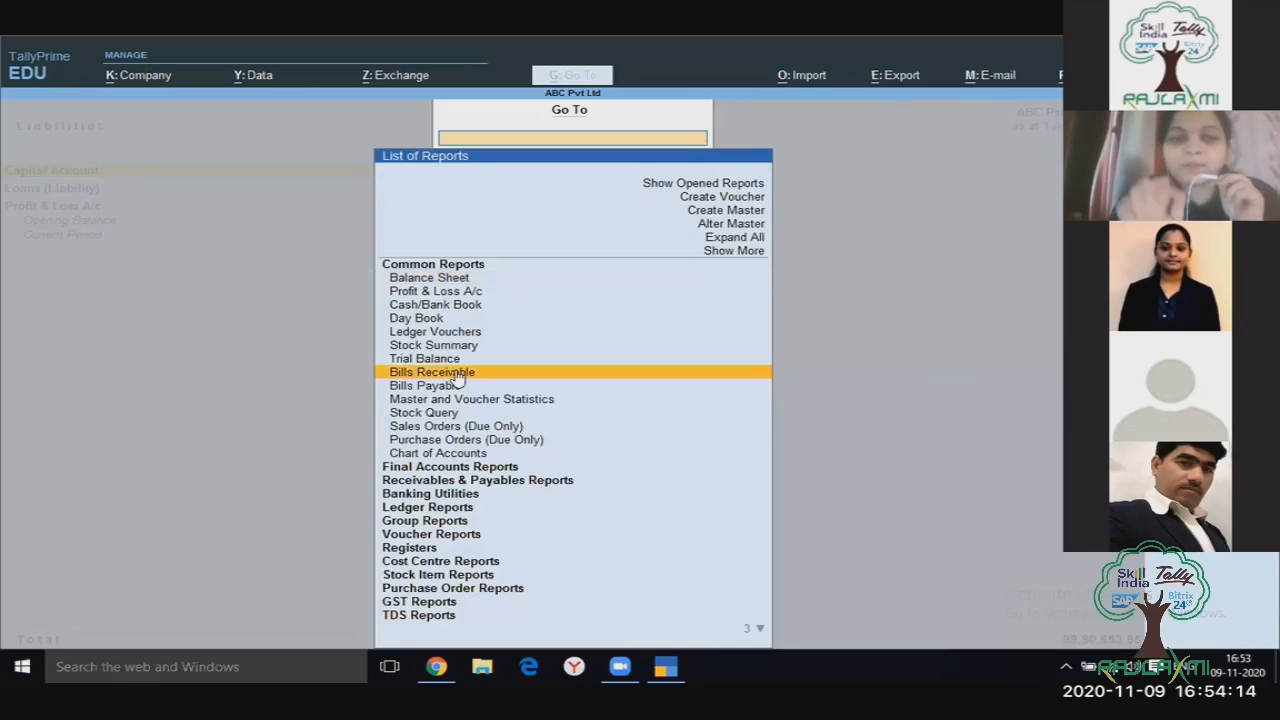
click(458, 377)
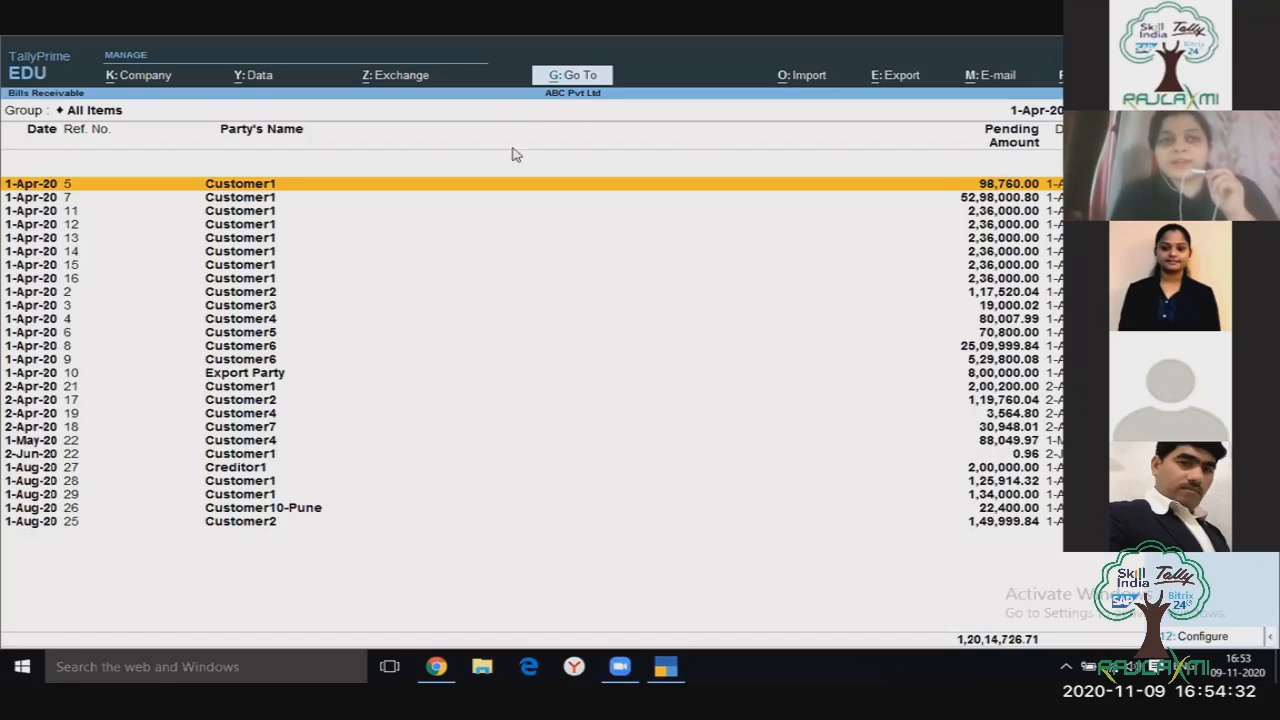
Step: View the GSTR-1 report from the GST Reports group in the Go To list
click(573, 76)
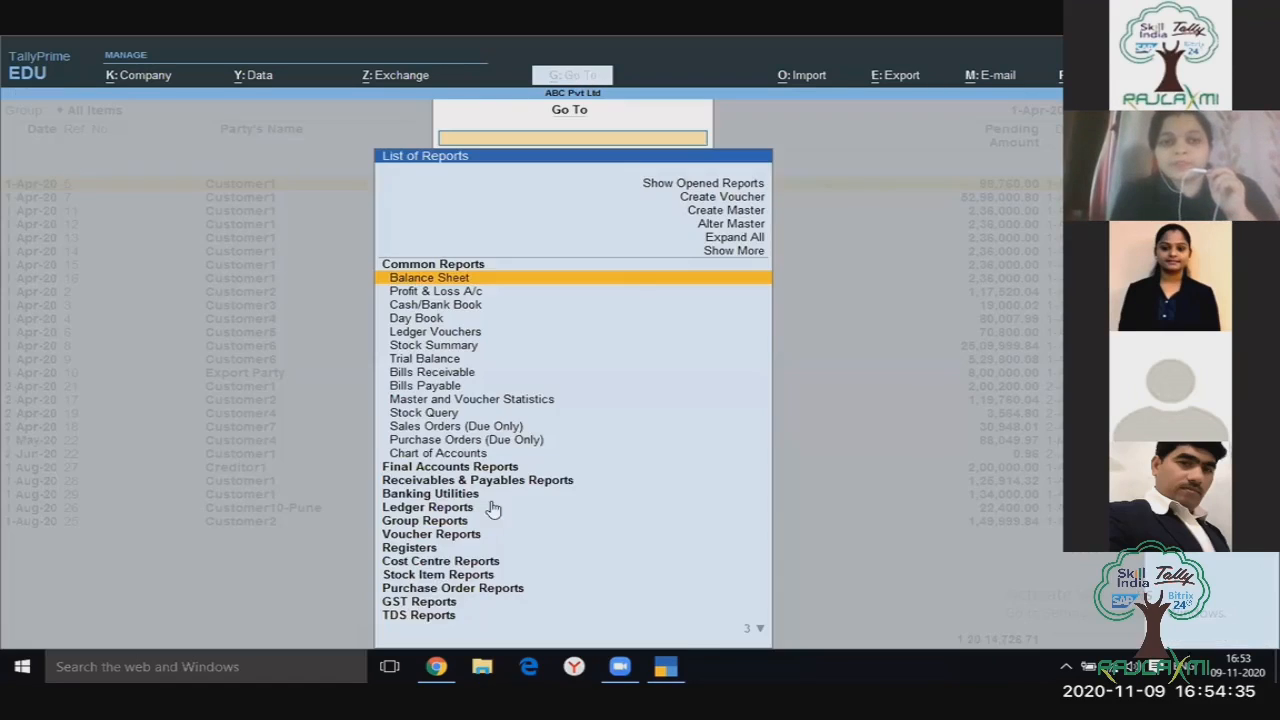
click(420, 604)
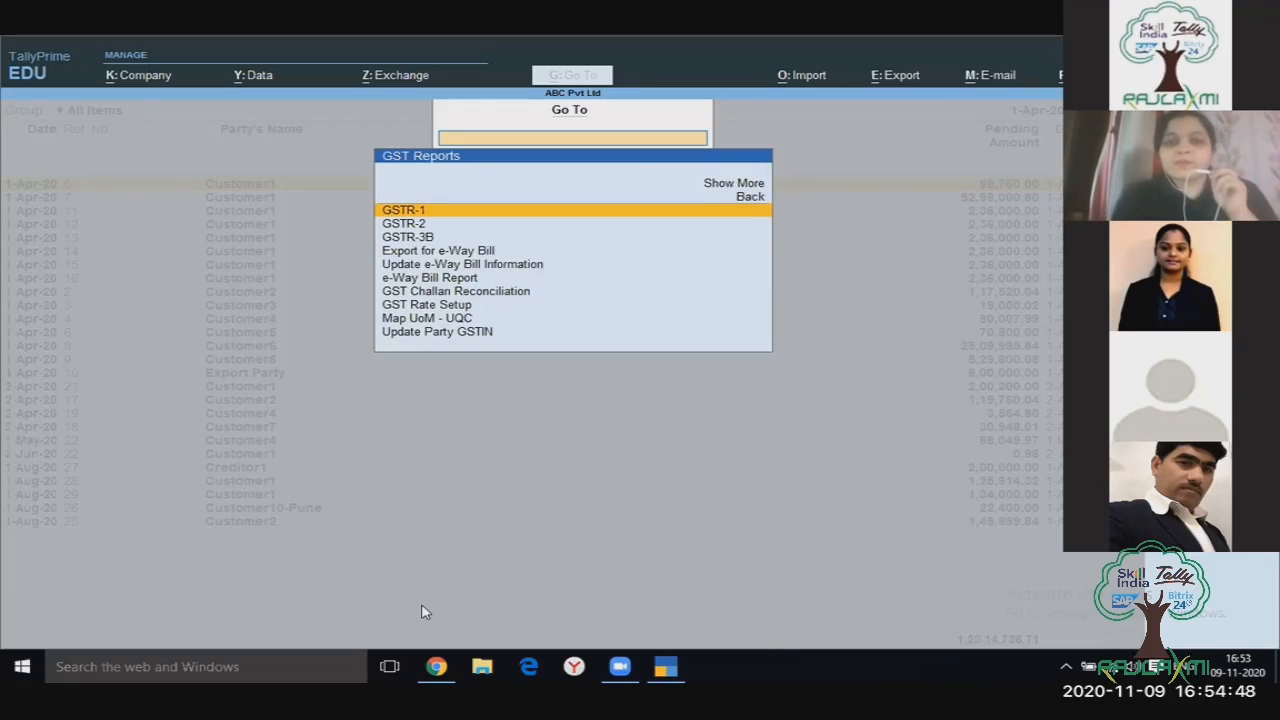
key(Return)
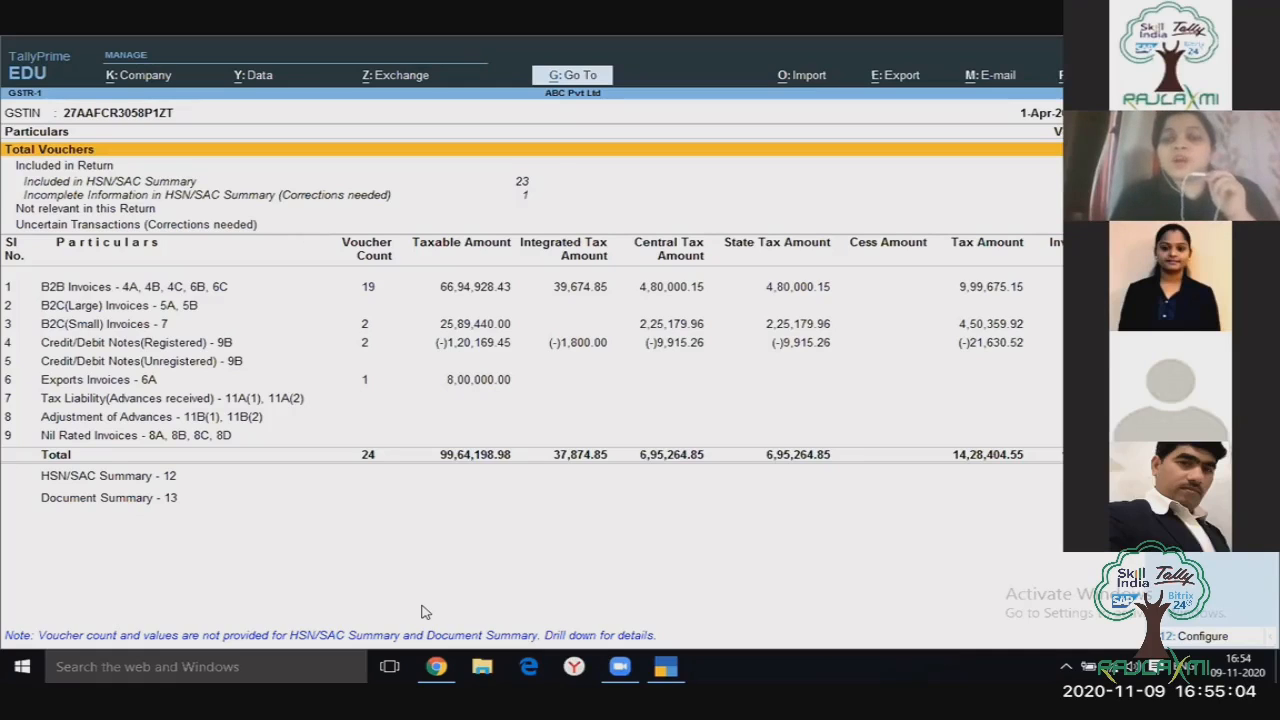
Step: Start a Payment voucher through Go To, debiting Creditor1 with 10,000 against reference 1 and allocating it to Thane under Project1
click(585, 78)
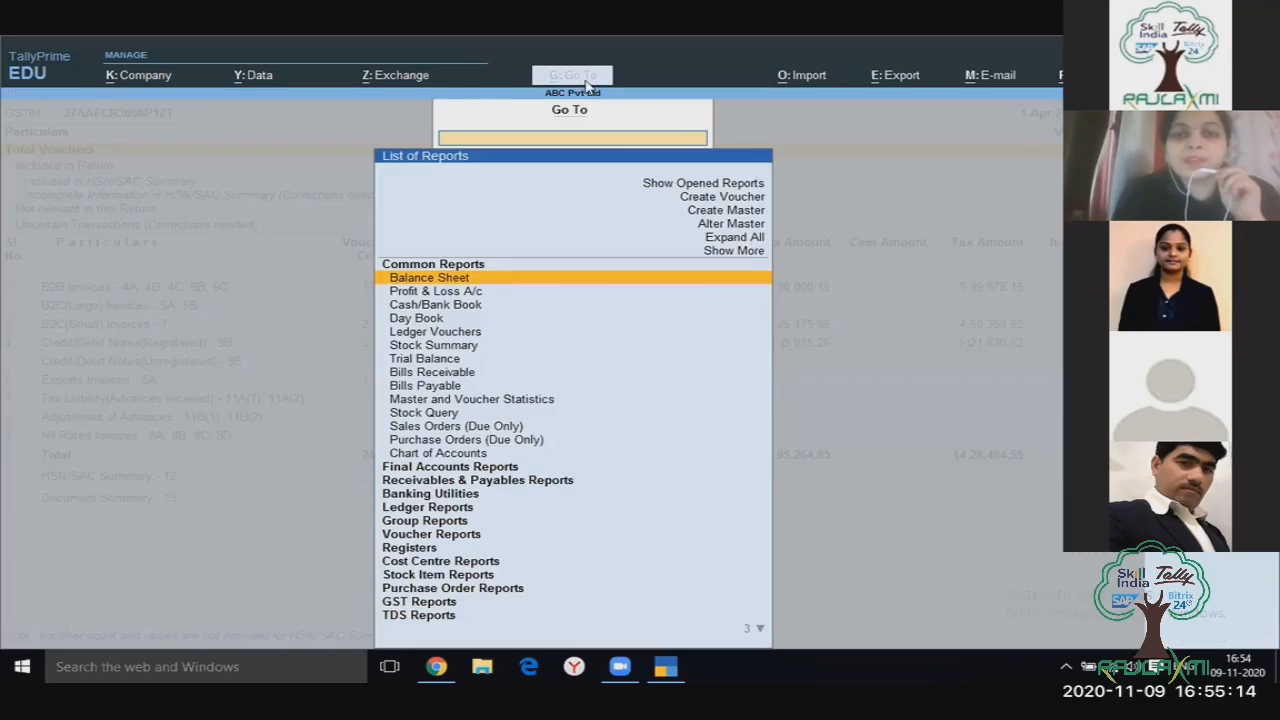
click(736, 199)
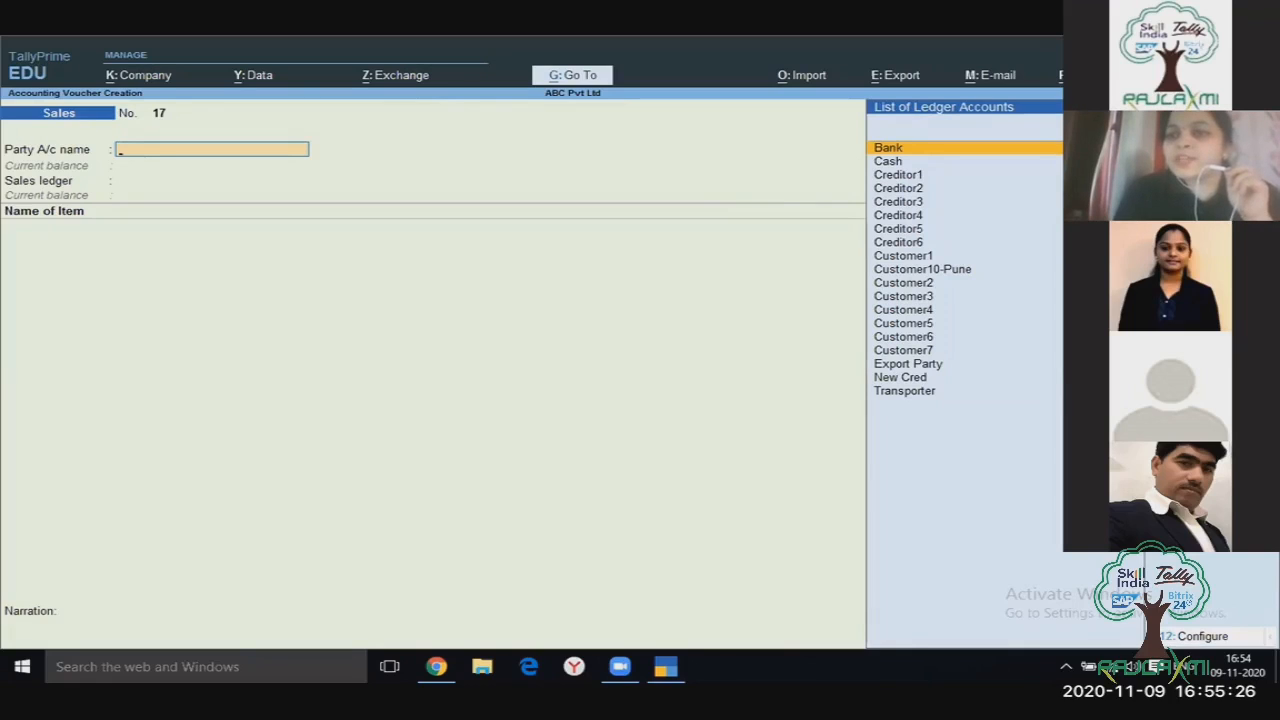
key(F5)
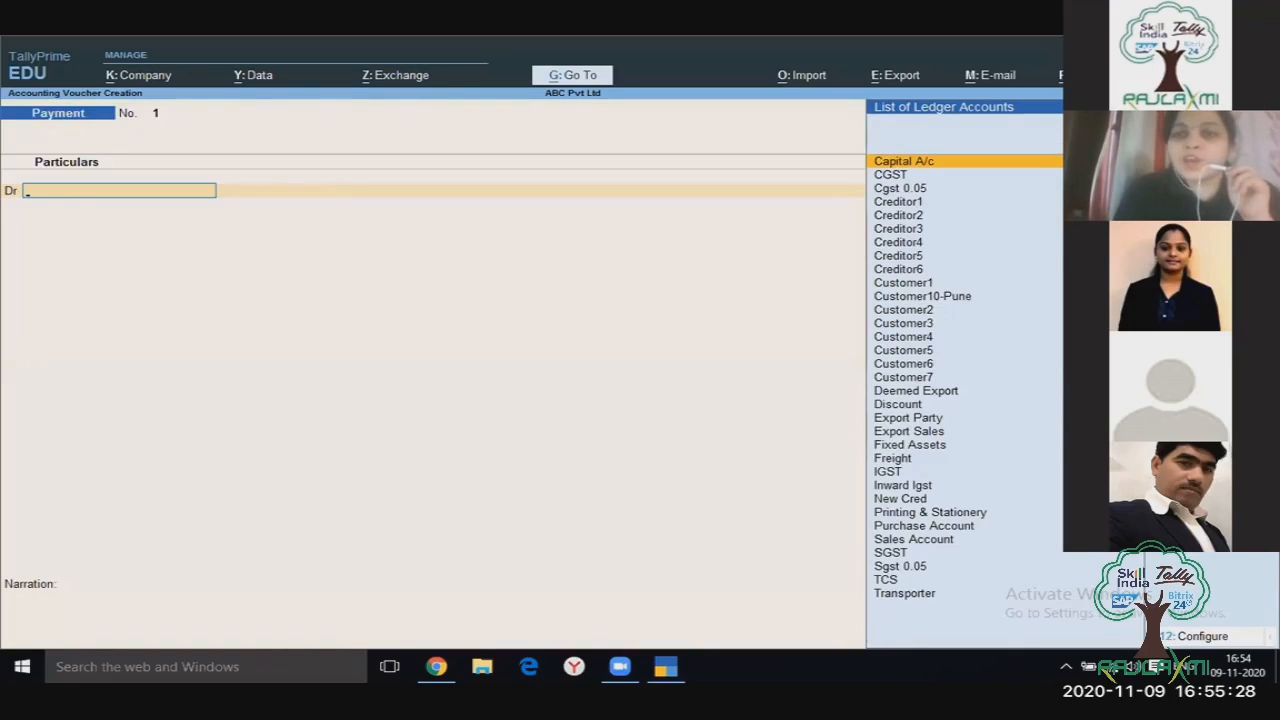
click(936, 201)
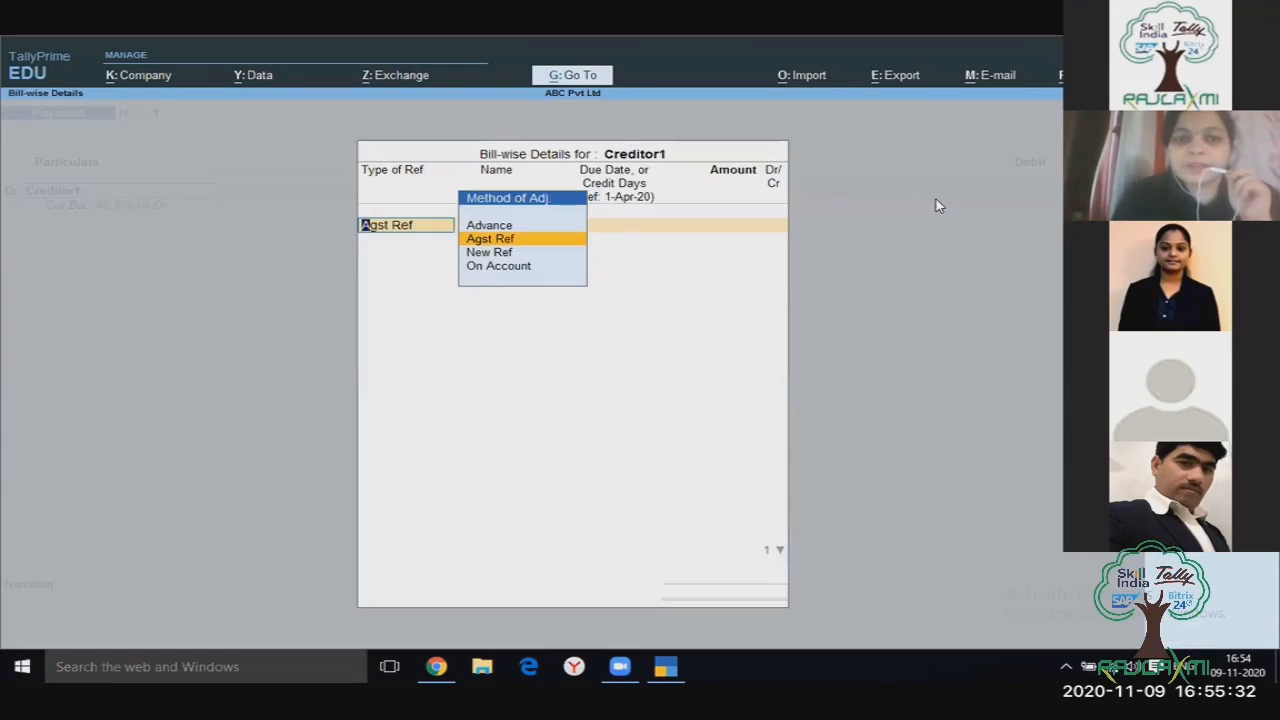
key(Return)
key(Return)
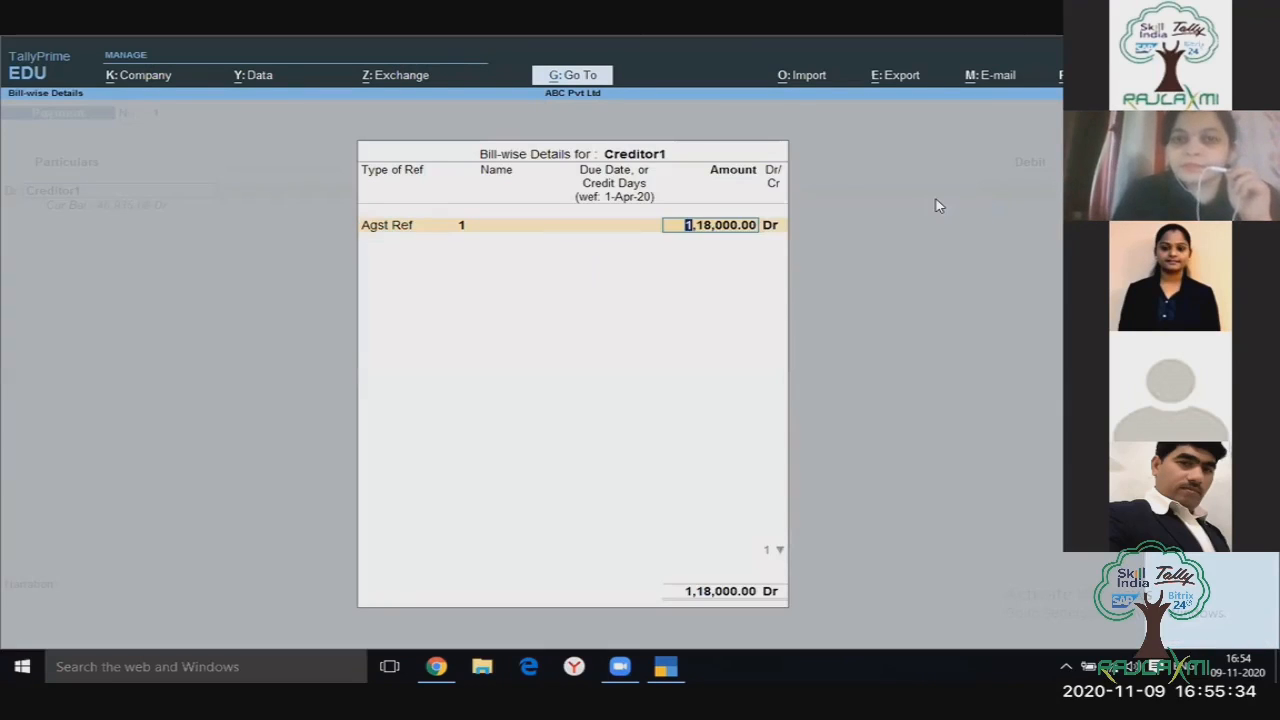
text(10000)
key(Return)
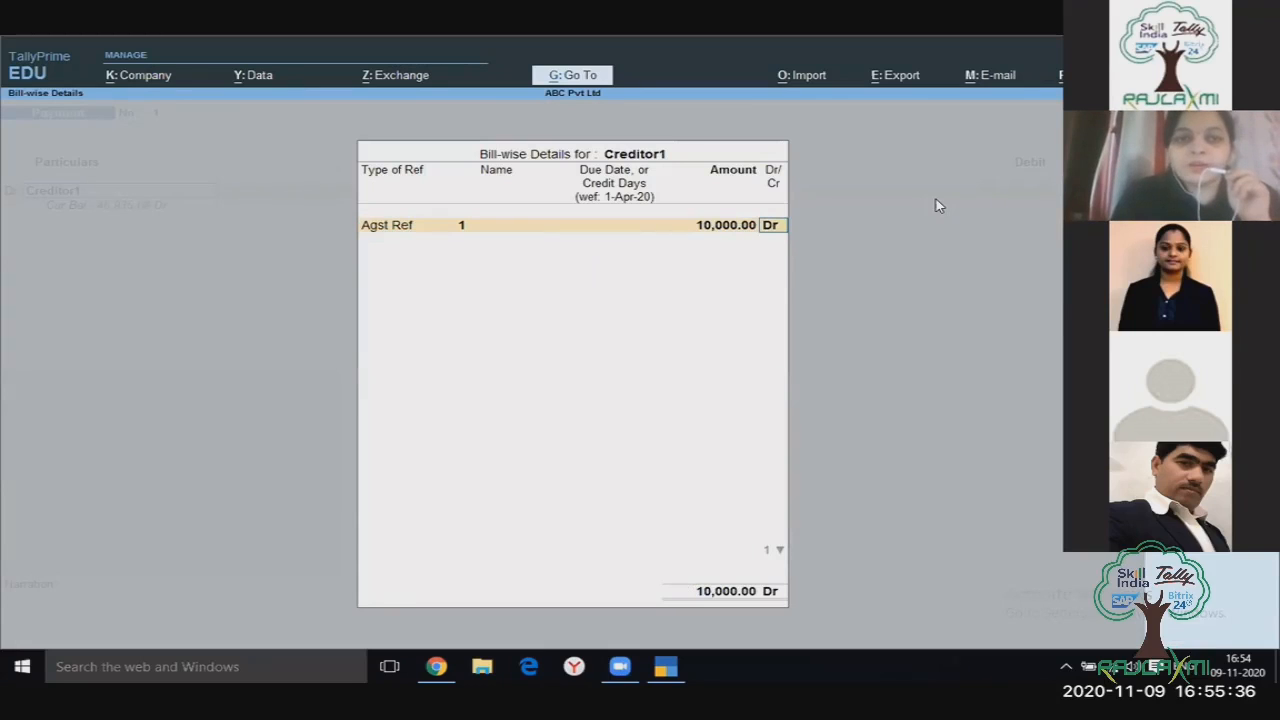
key(Return)
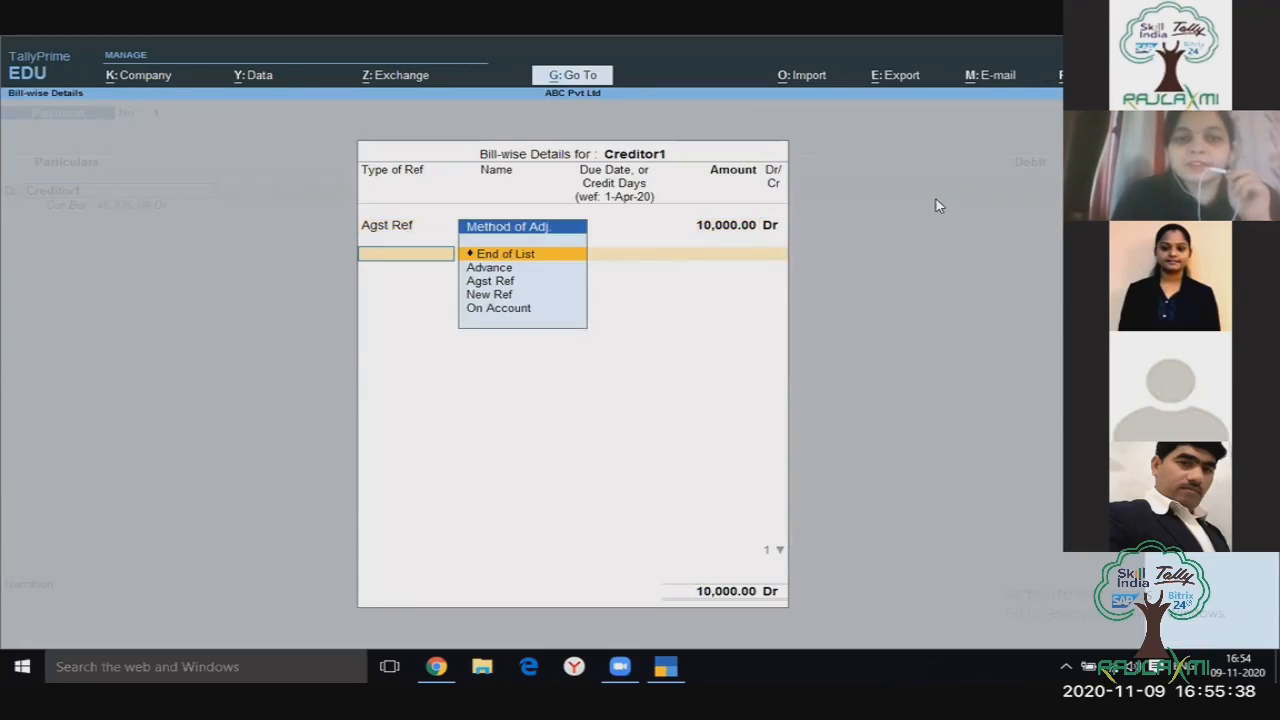
key(Return)
key(Return)
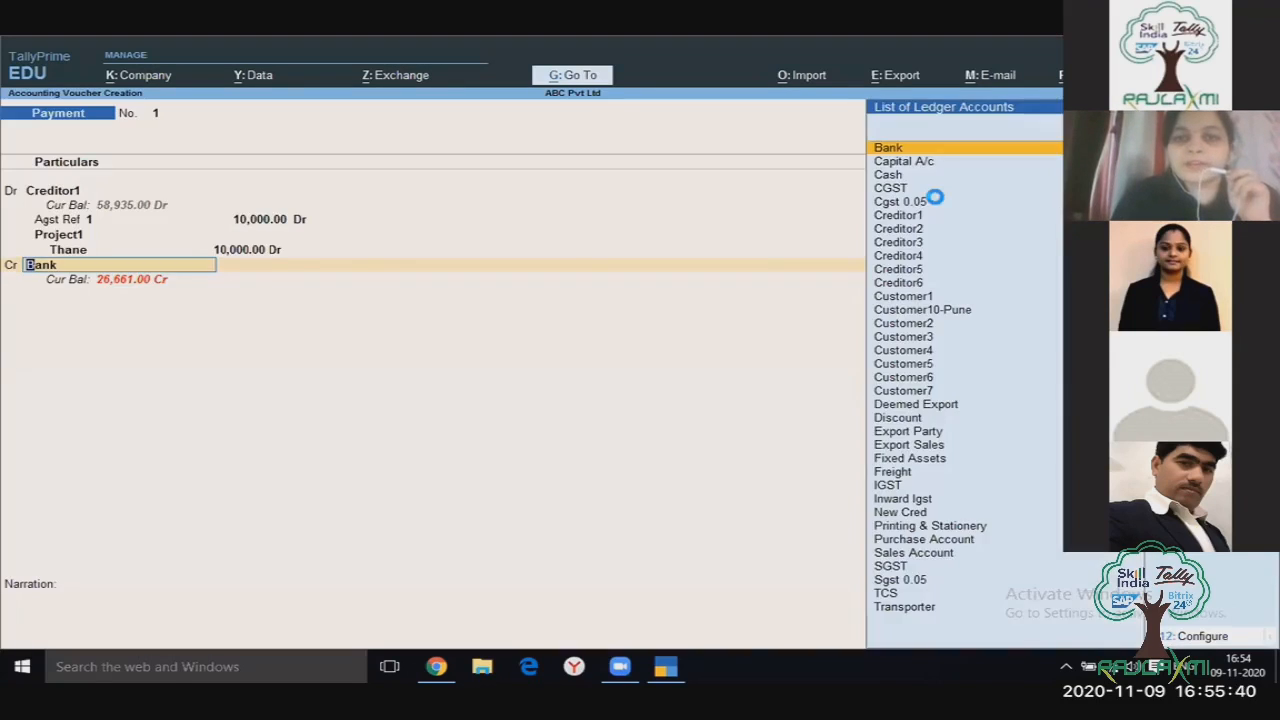
Step: Credit Bank with 10,000 as a cheque, leave the narration empty, and save the payment voucher
key(Return)
key(Return)
key(Return)
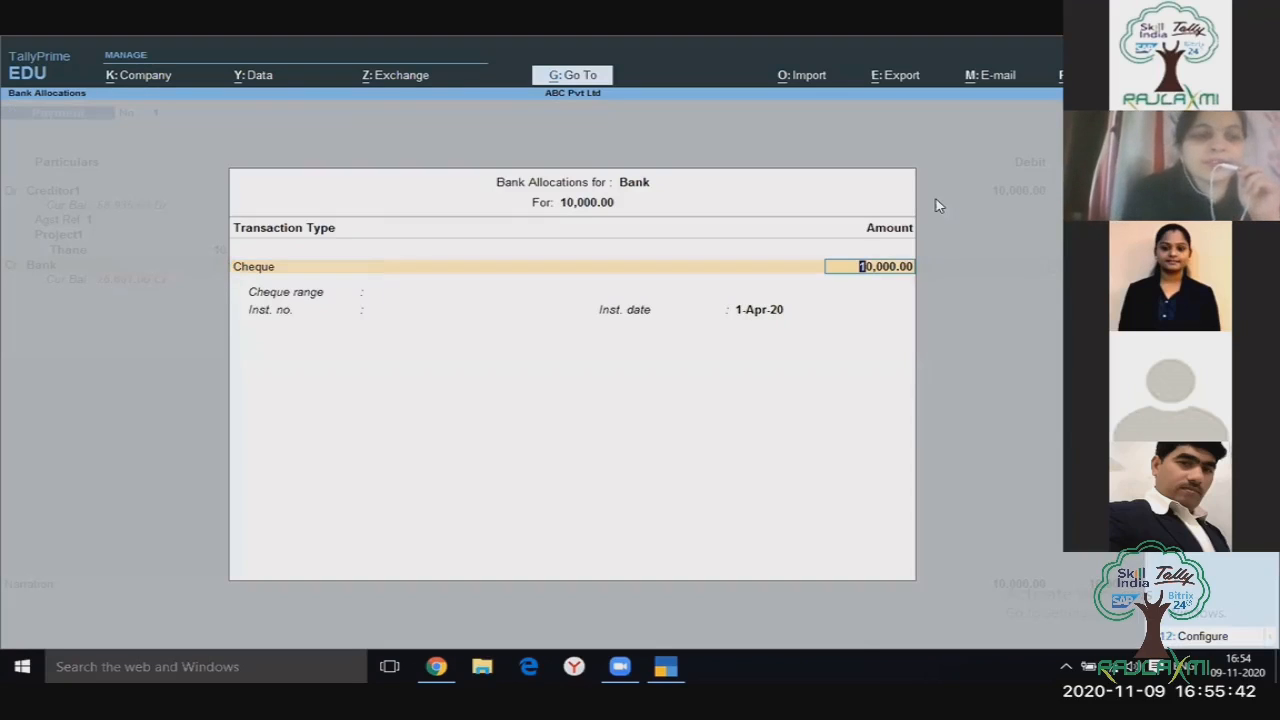
key(Return)
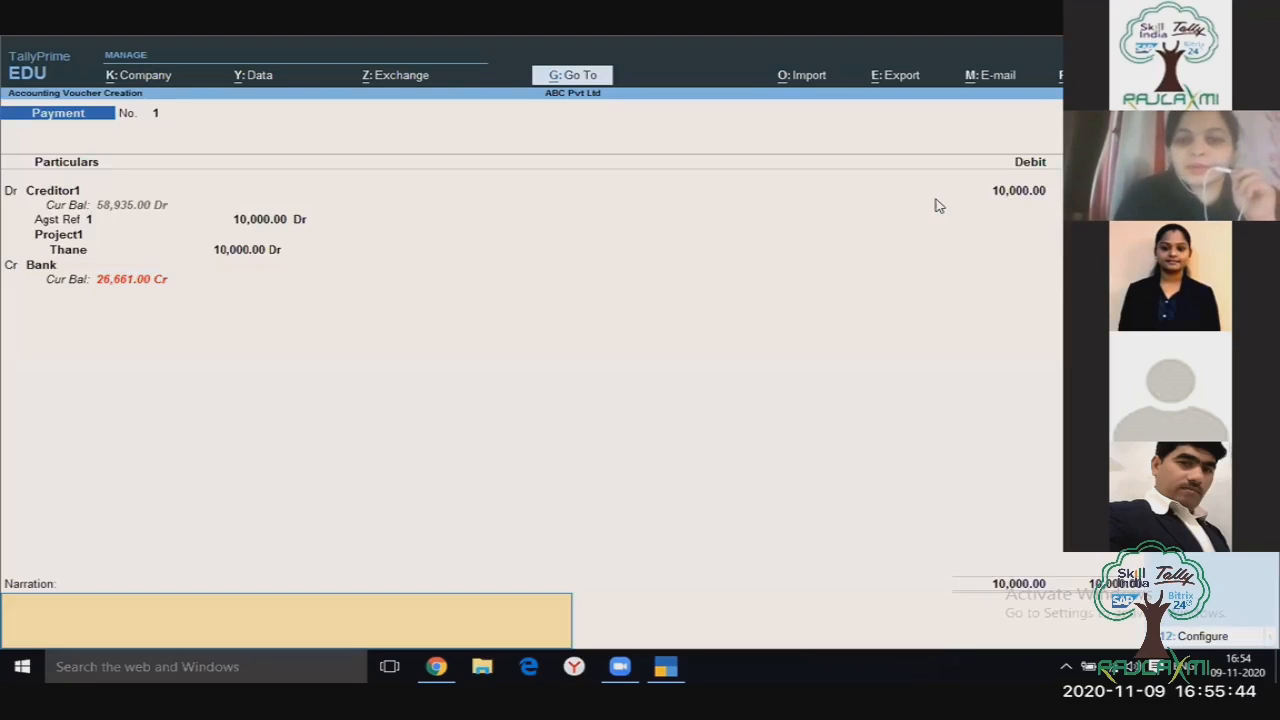
key(Return)
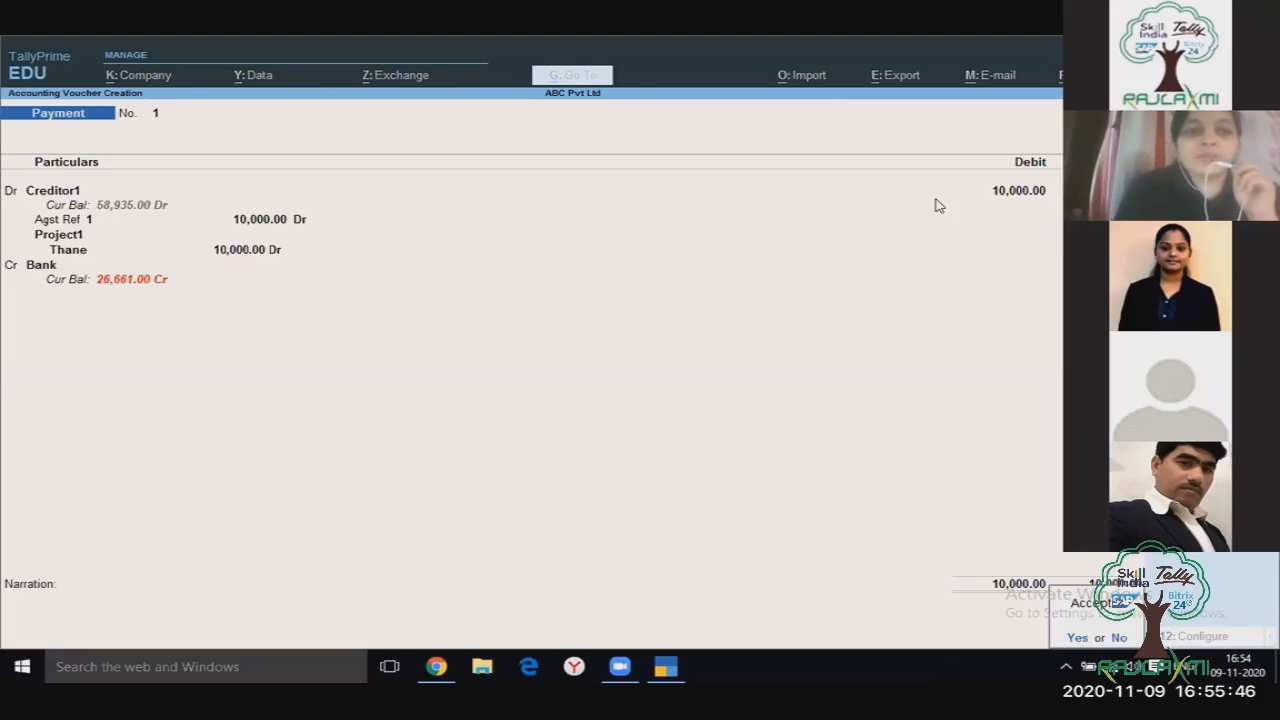
key(Return)
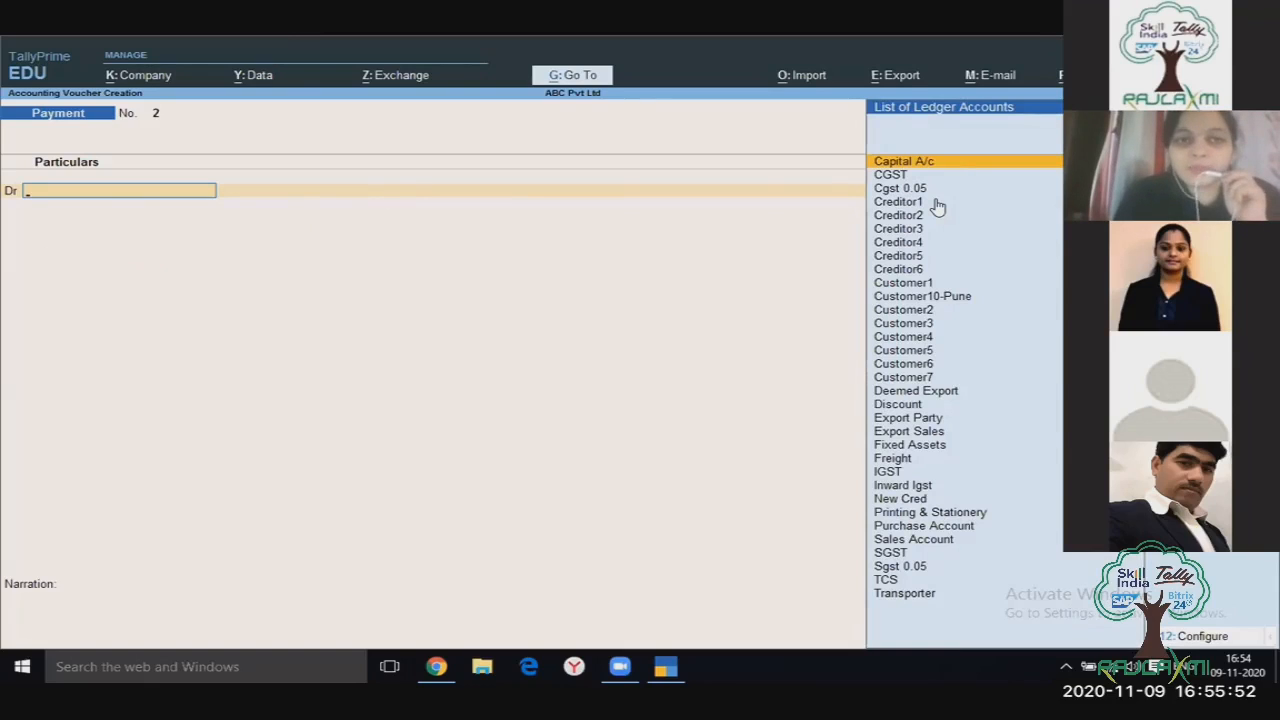
Step: Show the list of opened reports in Go To and switch back to the GSTR-1 report
click(578, 80)
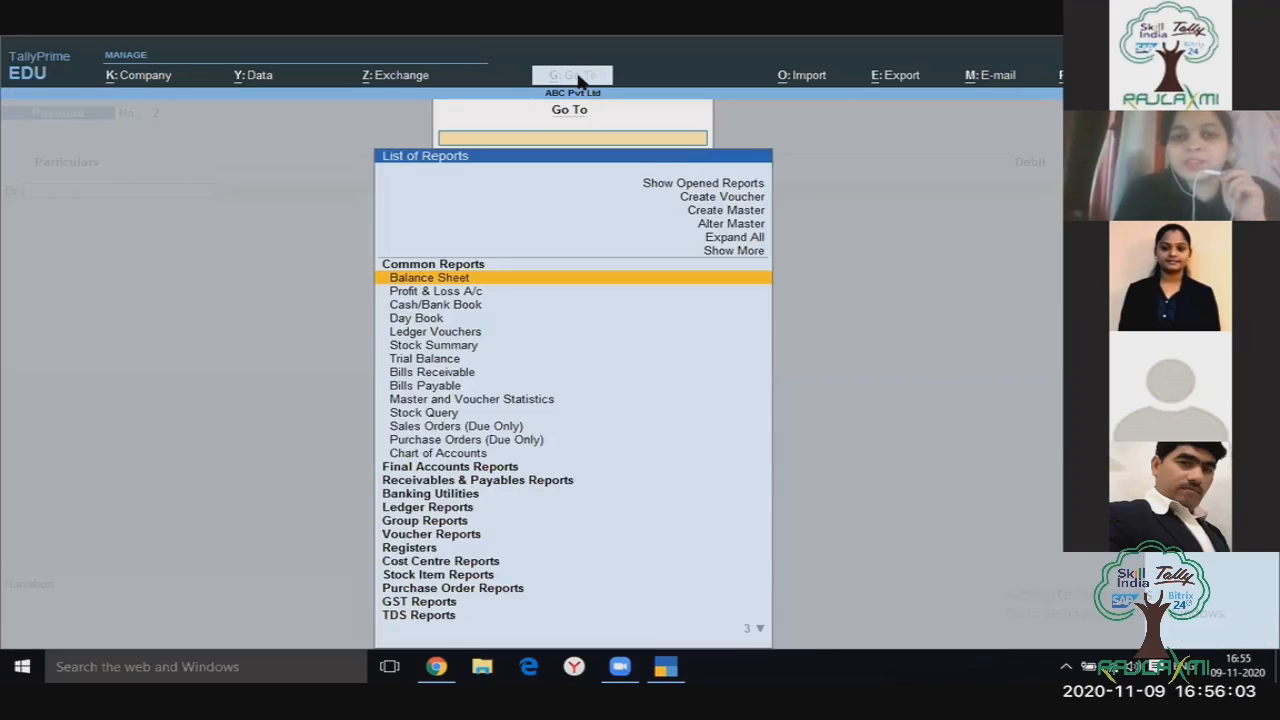
click(691, 186)
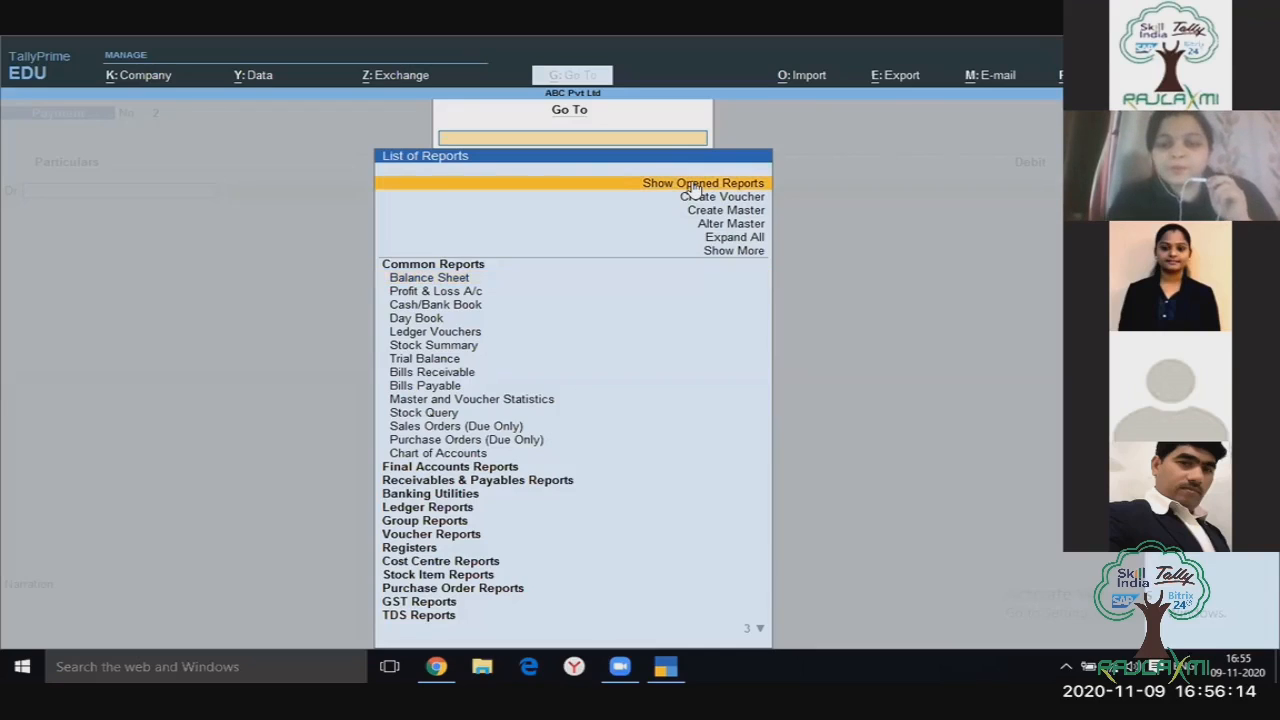
click(693, 187)
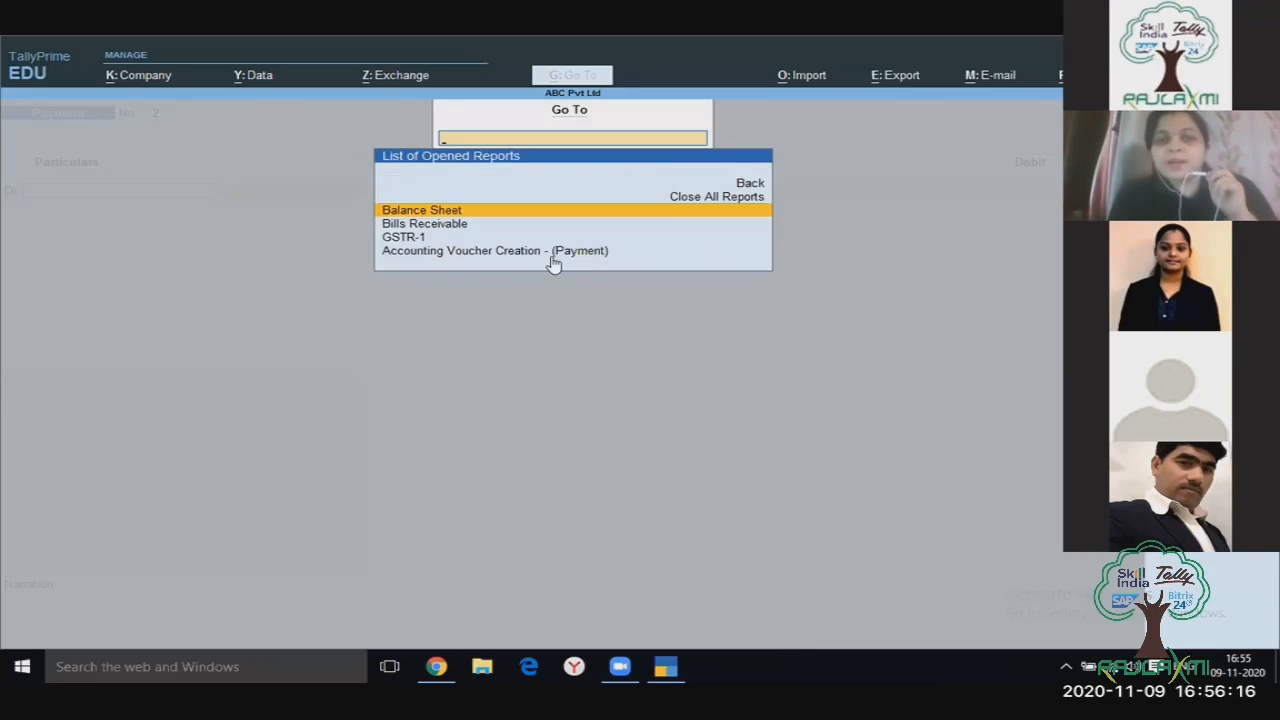
click(404, 240)
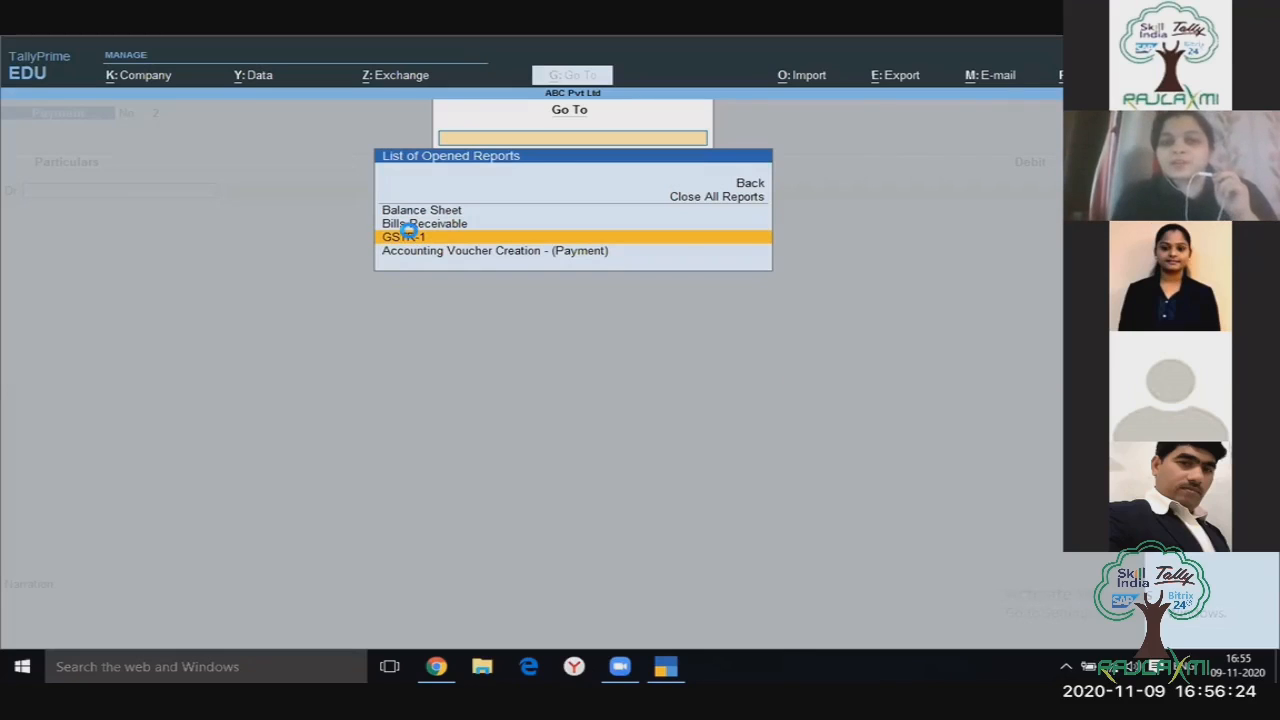
click(410, 238)
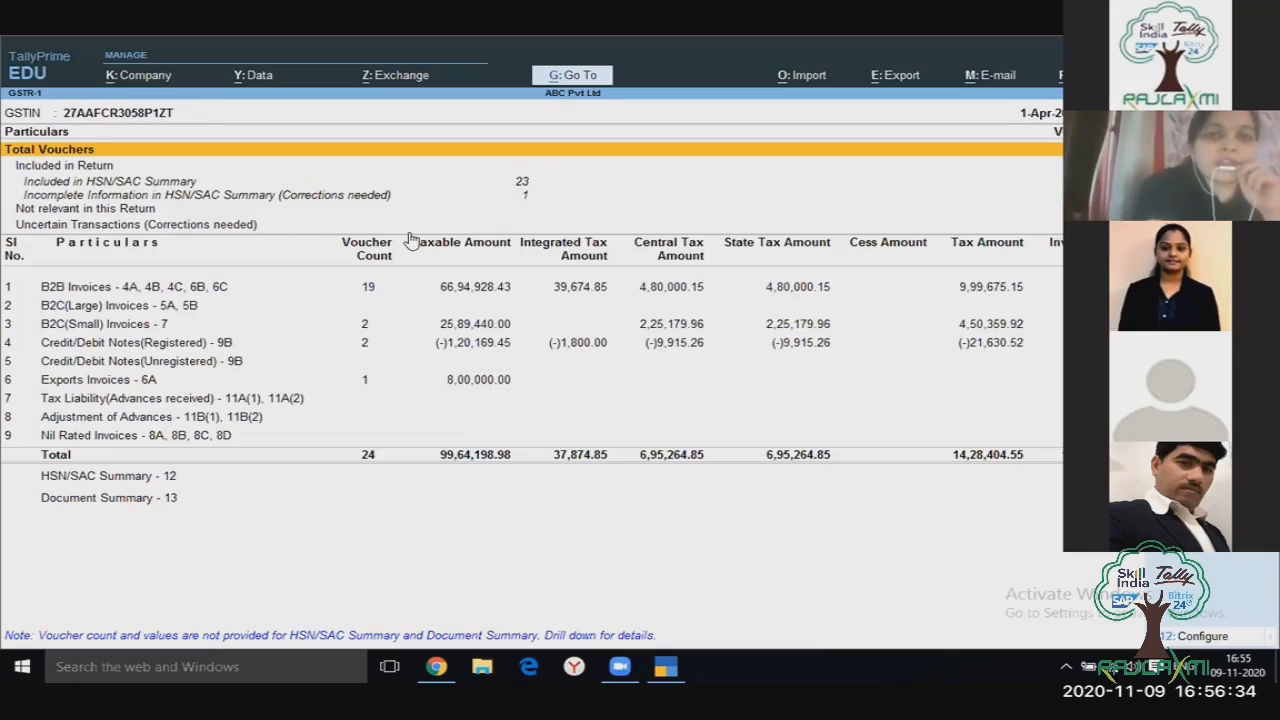
Step: Close the opened reports, look at the Go To list from the Balance Sheet, and return to the Display More Reports menu
key(Escape)
key(Escape)
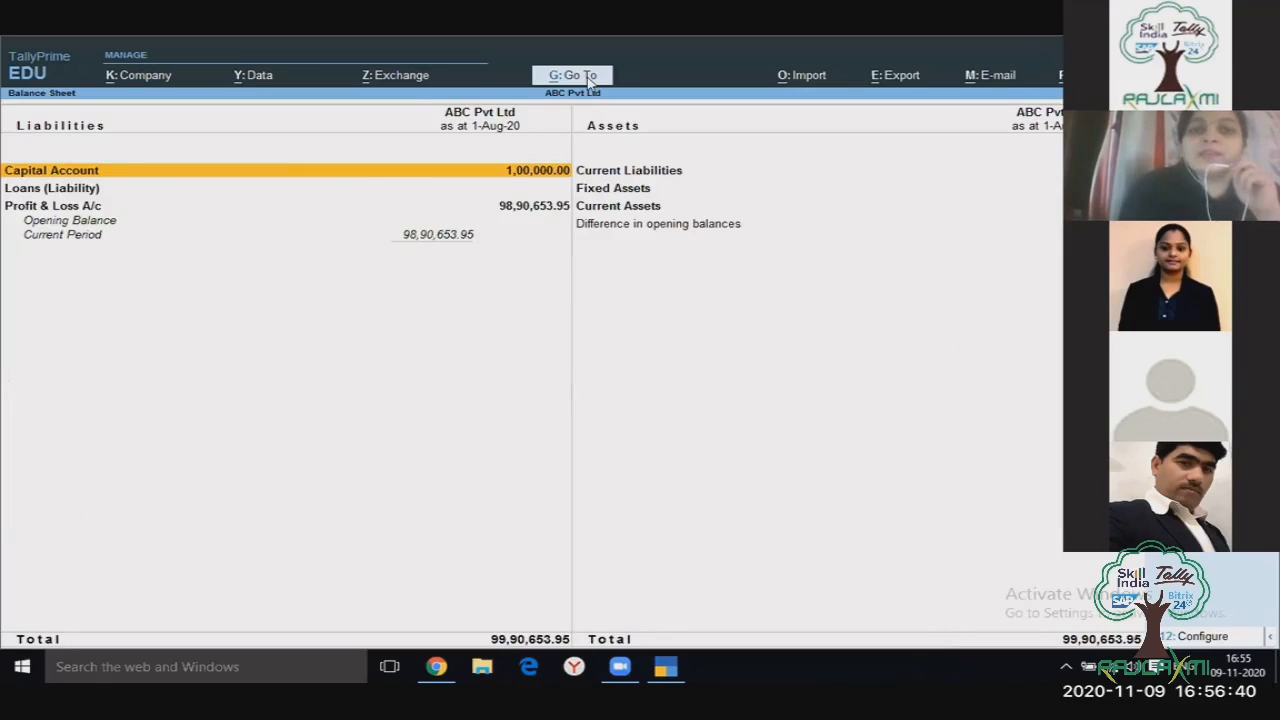
click(590, 80)
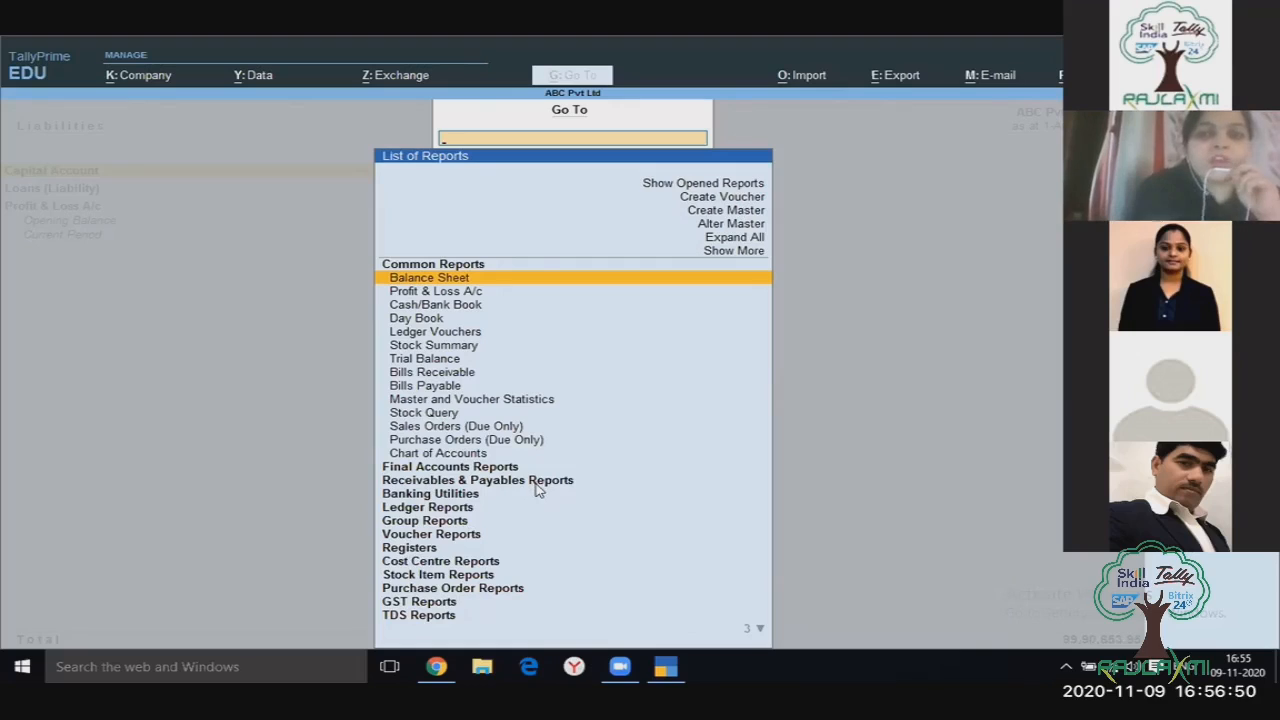
key(Return)
key(Escape)
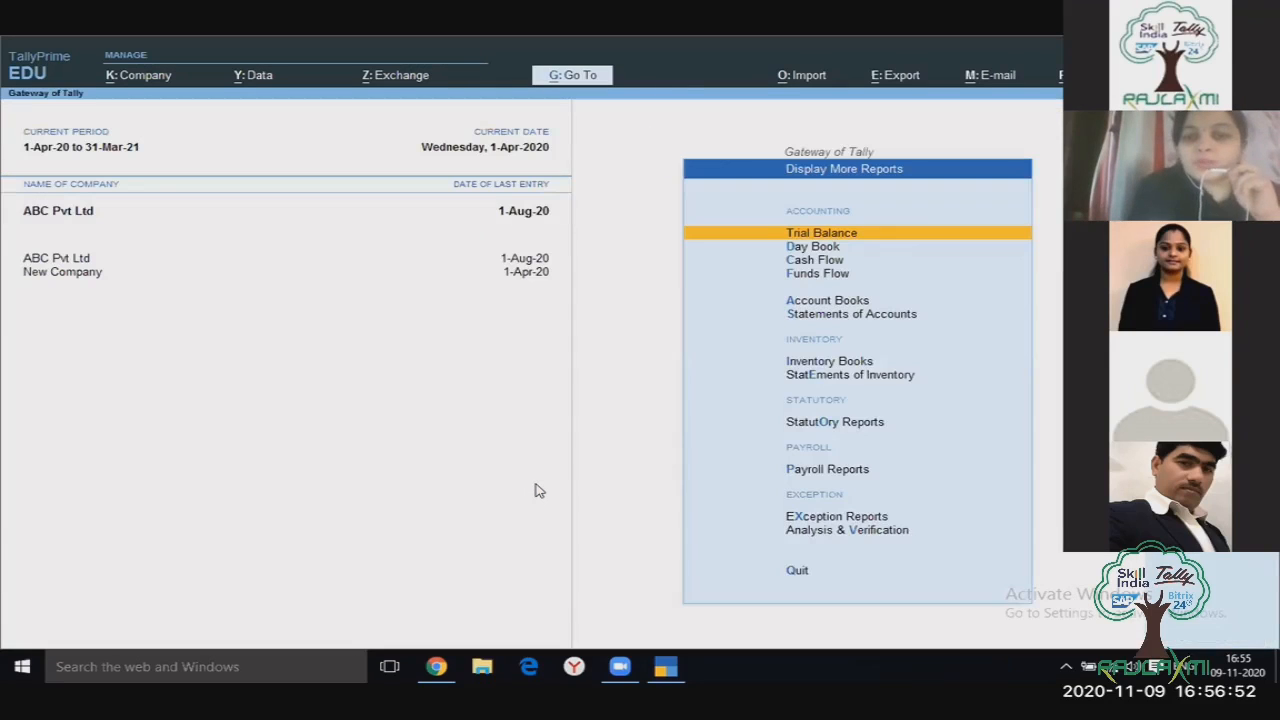